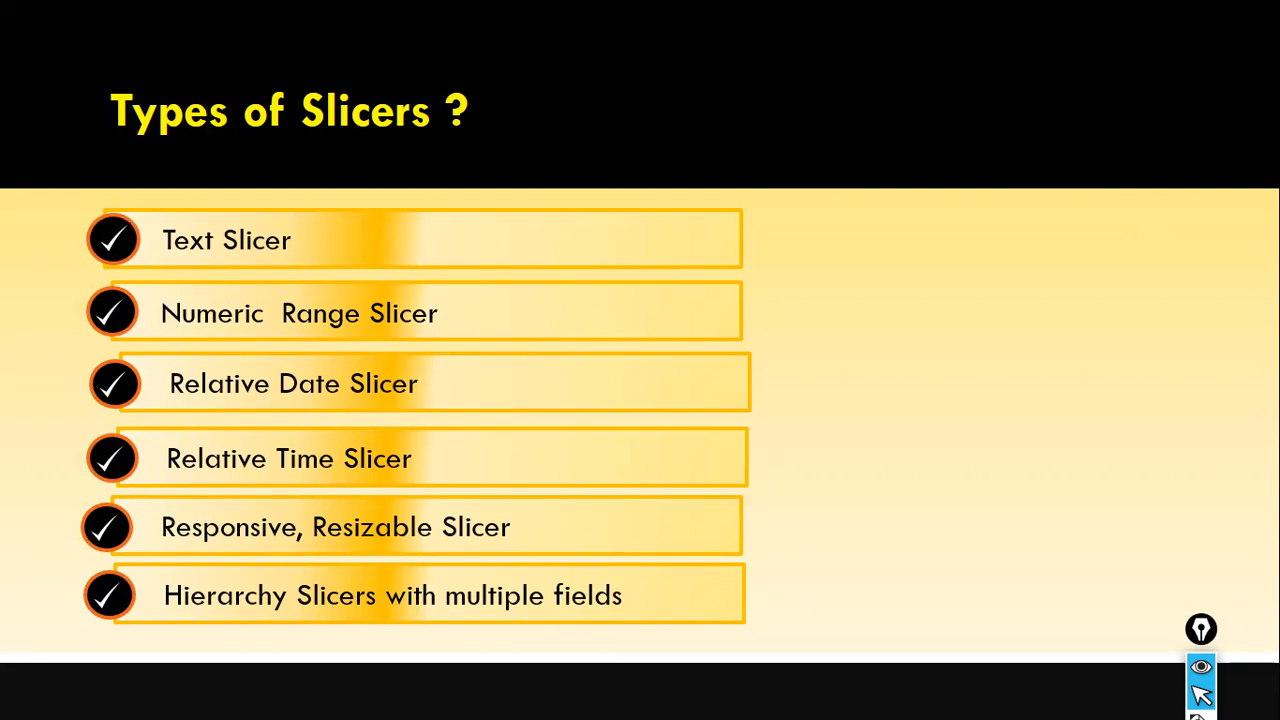
key("Right")
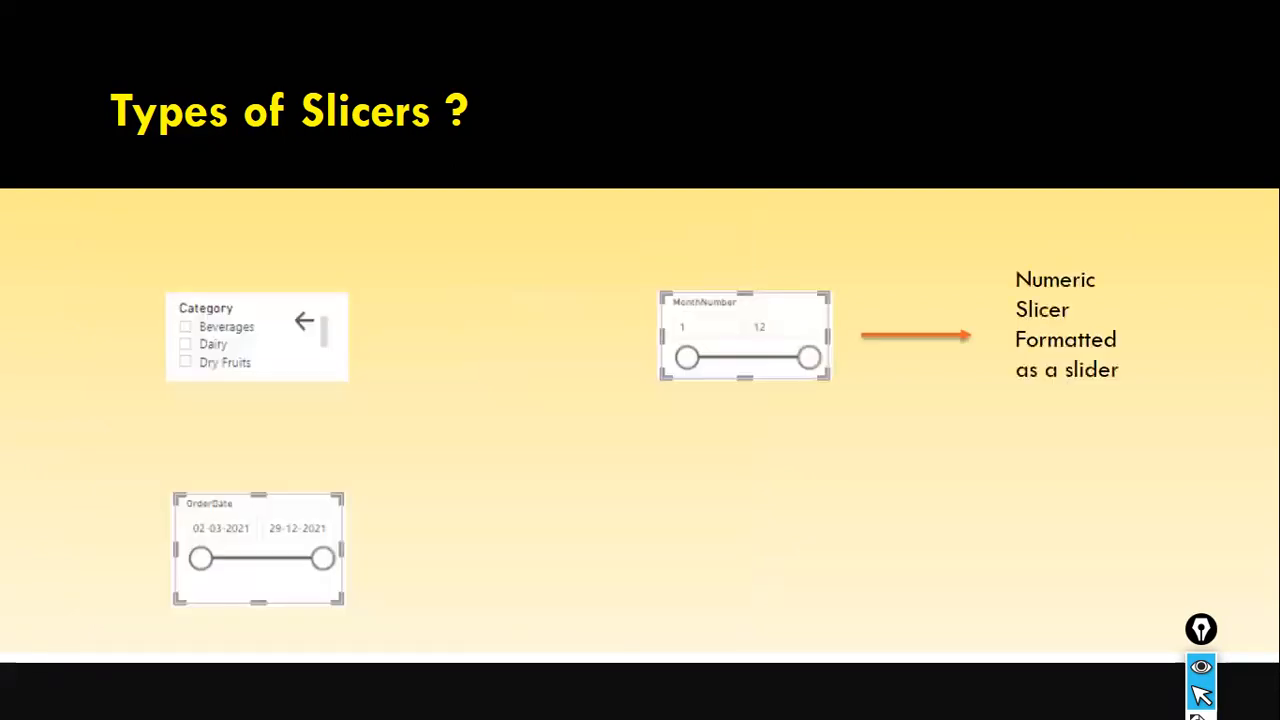
left_click(1063, 289)
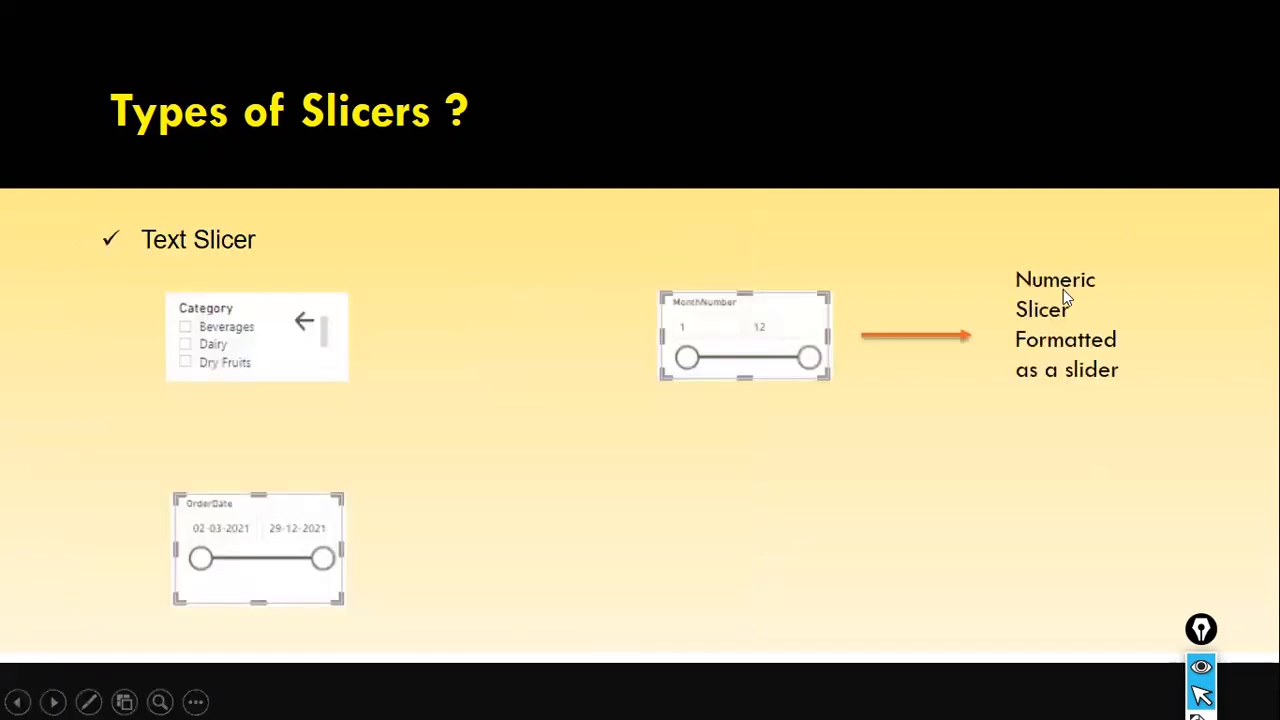
left_click(1063, 289)
left_click(1063, 289)
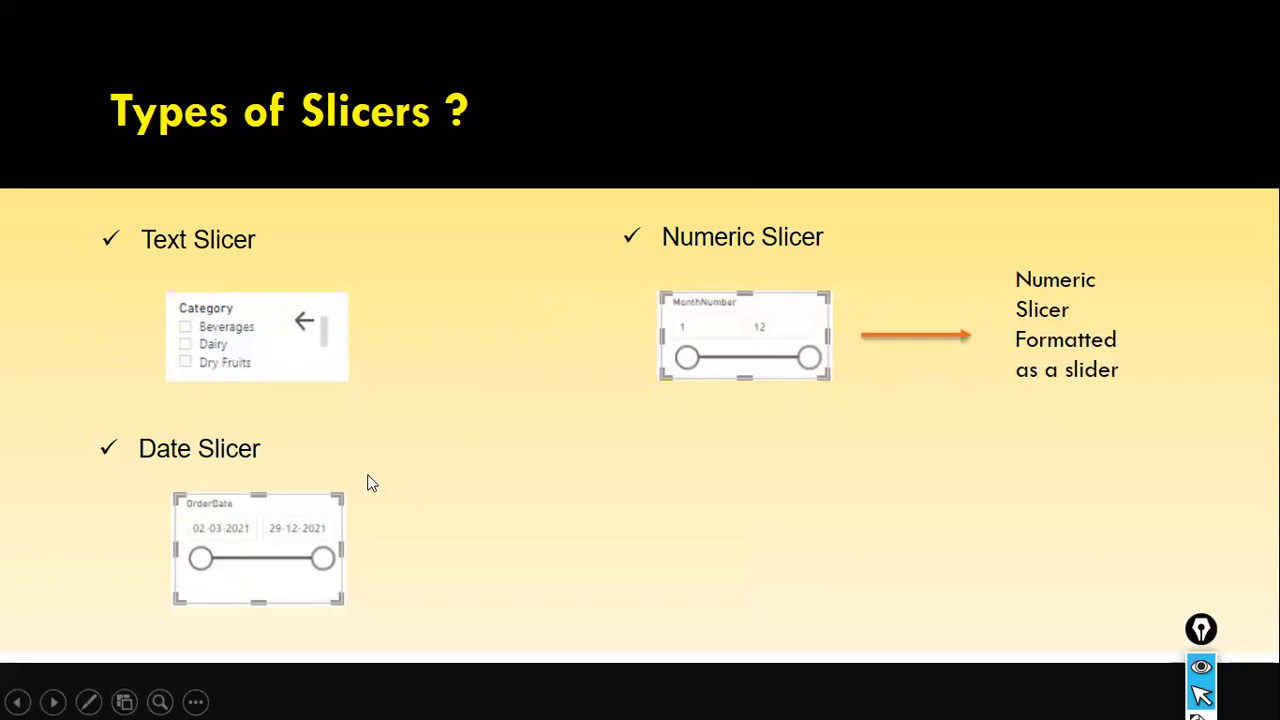
key("Right")
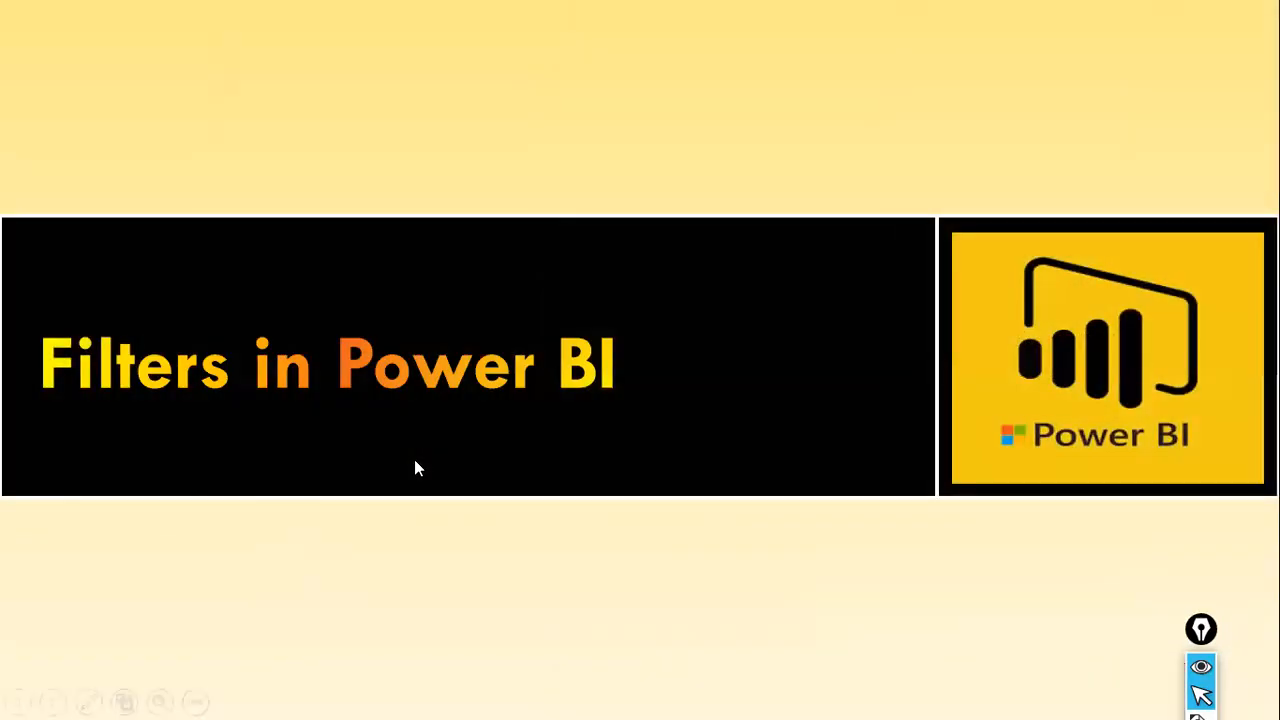
key("Left")
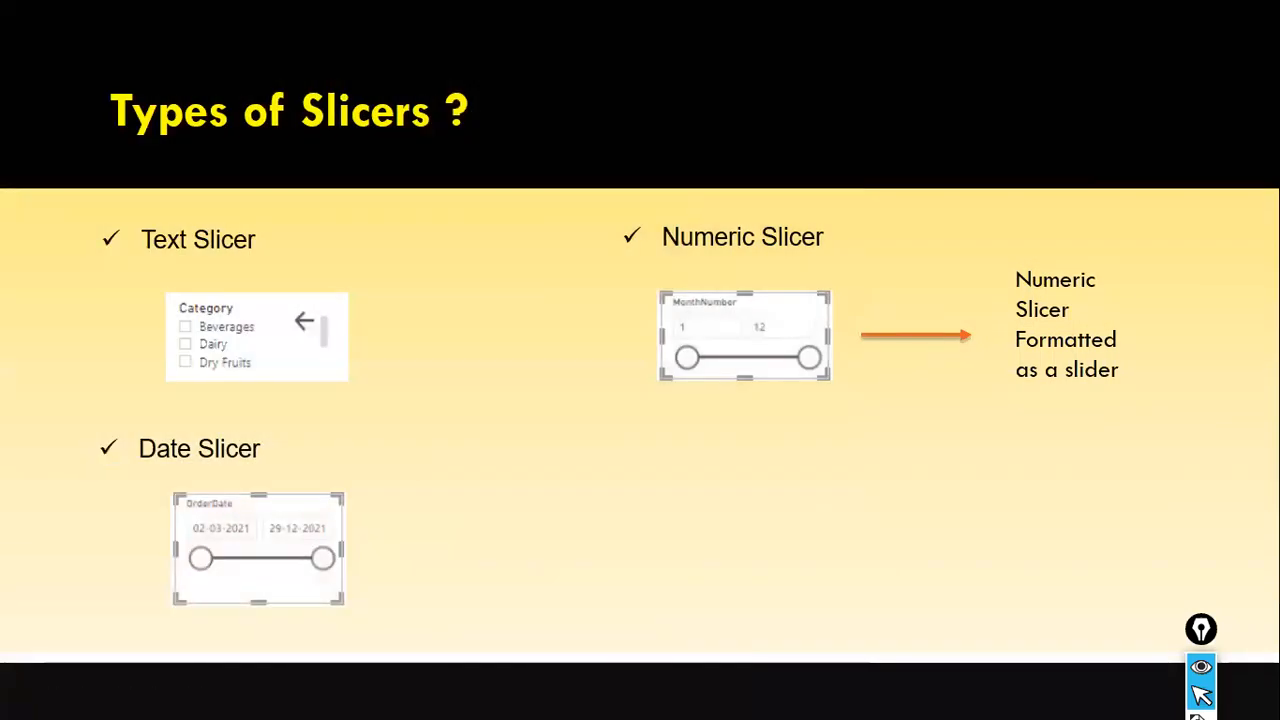
Switch to the DataVisualization report in Power BI Desktop, enable its script visuals and maximize the window.
key("alt+Tab")
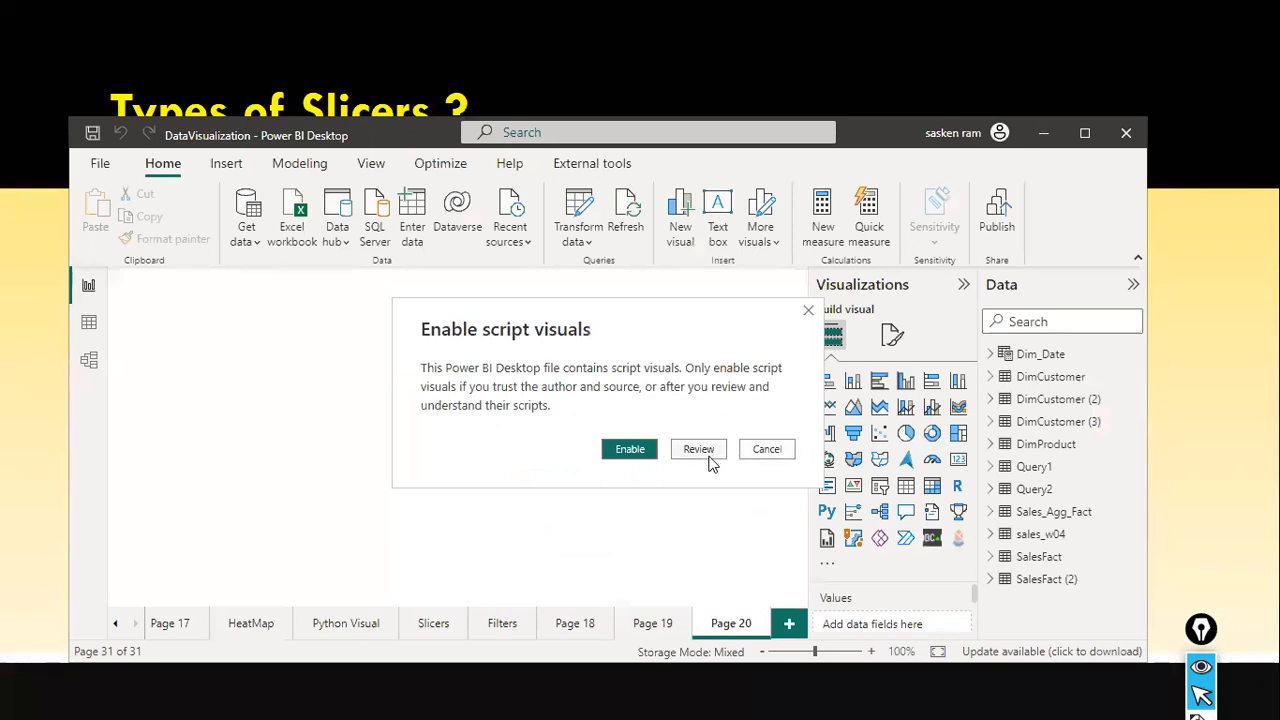
left_click(646, 451)
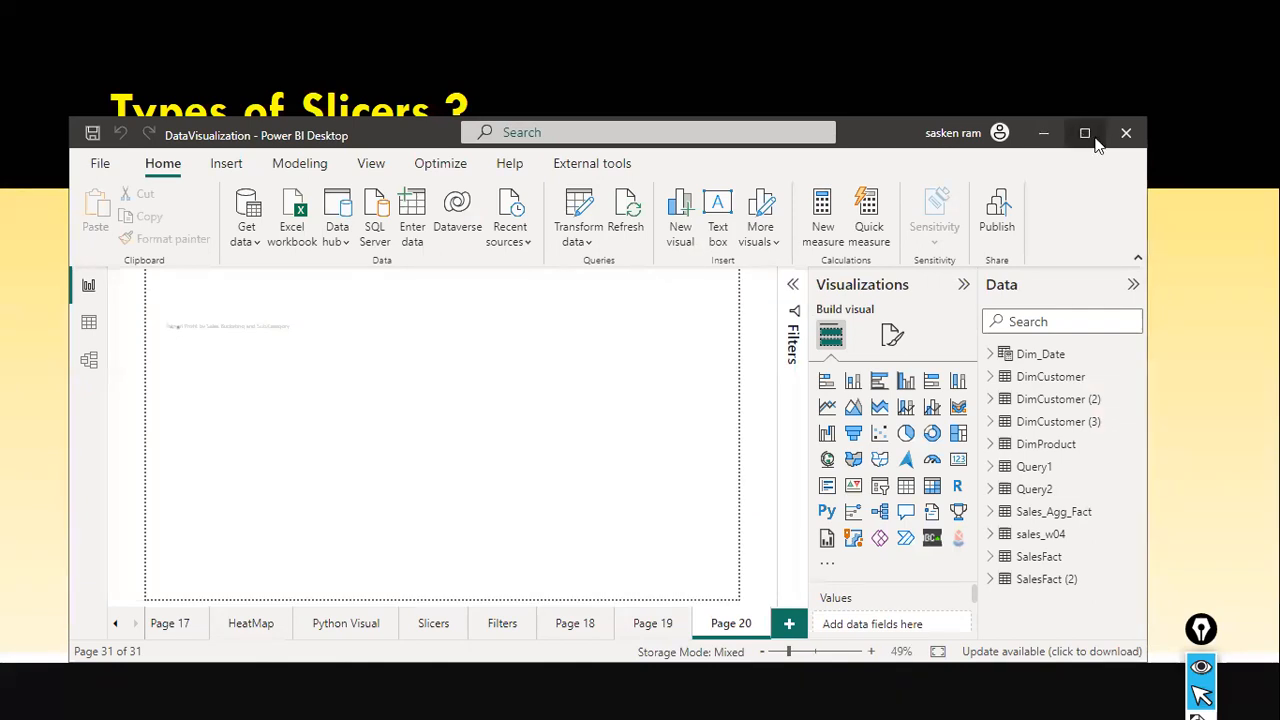
left_click(1085, 134)
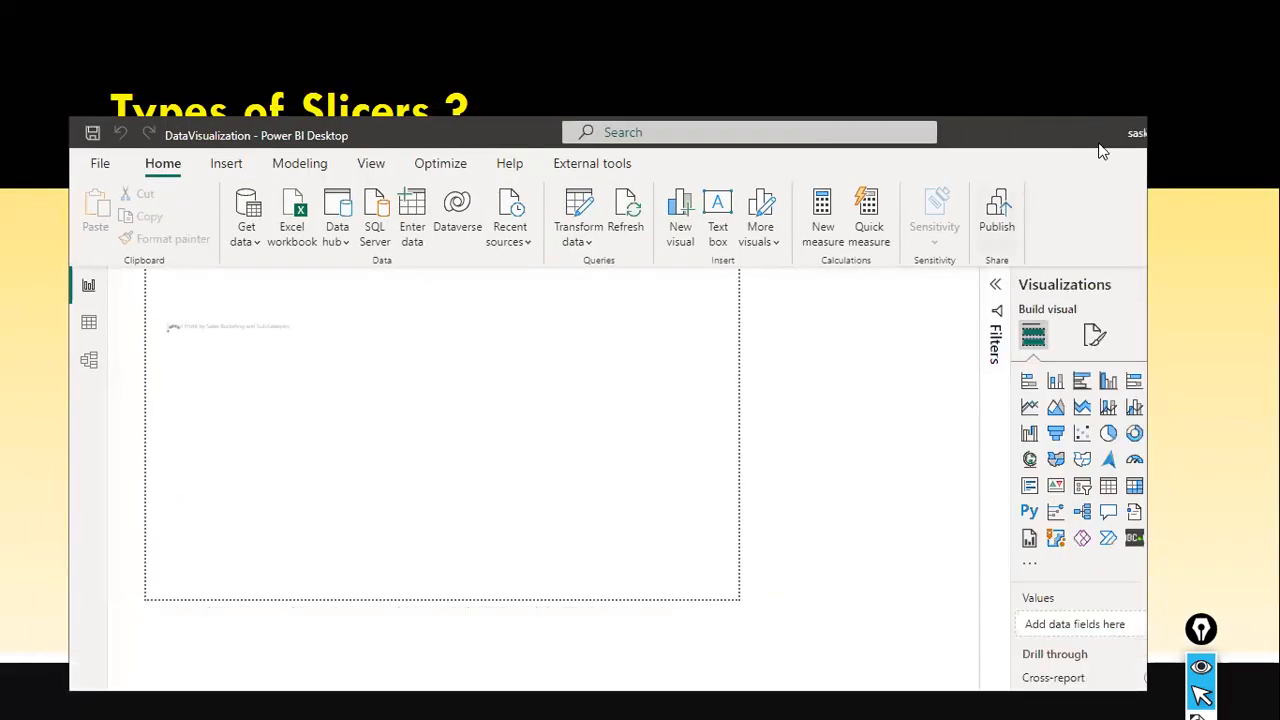
left_click(1083, 134)
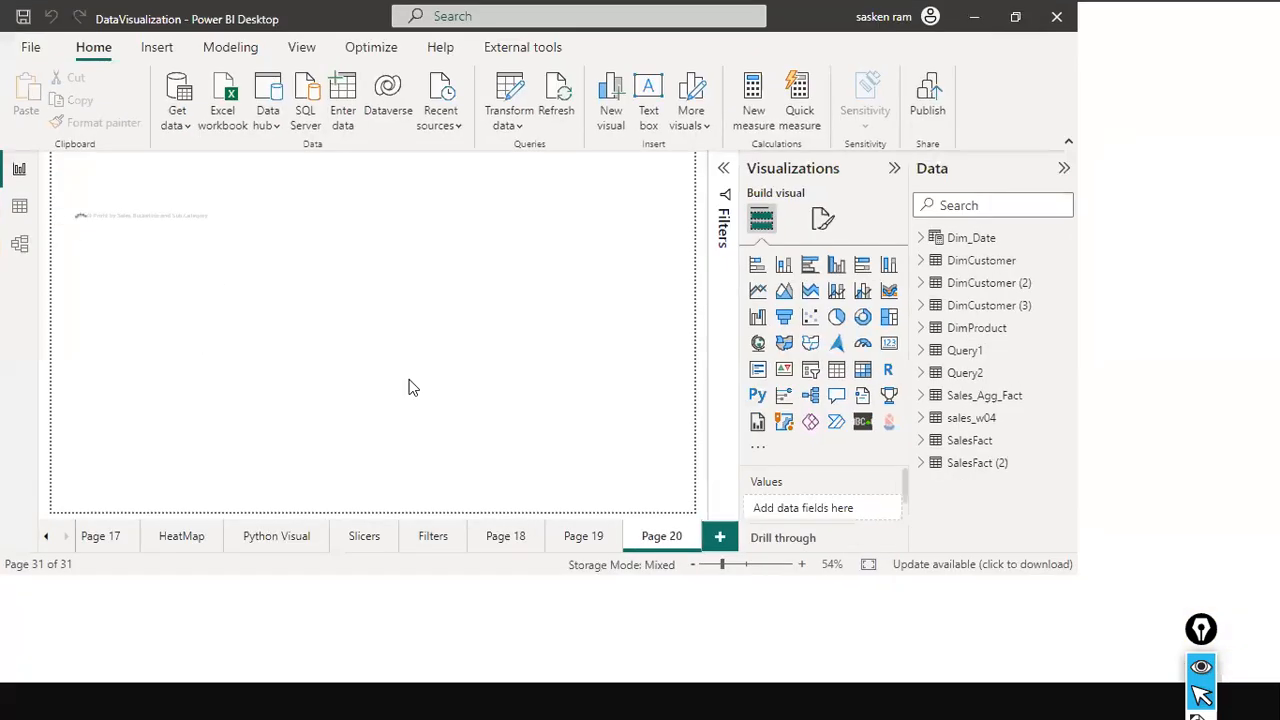
Add a new report page and place an empty slicer visual in the page's upper-left area.
left_click(922, 644)
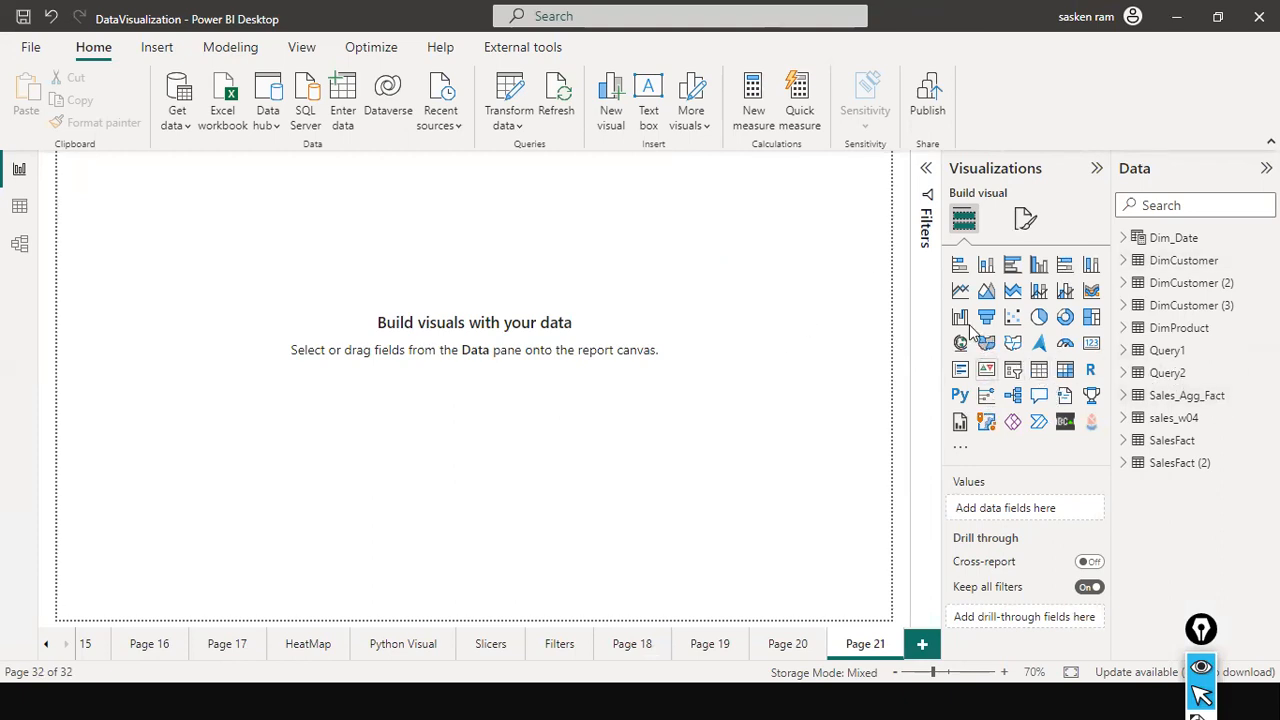
left_click_drag(1012, 372, 195, 230)
left_click_drag(201, 340, 231, 303)
left_click(489, 363)
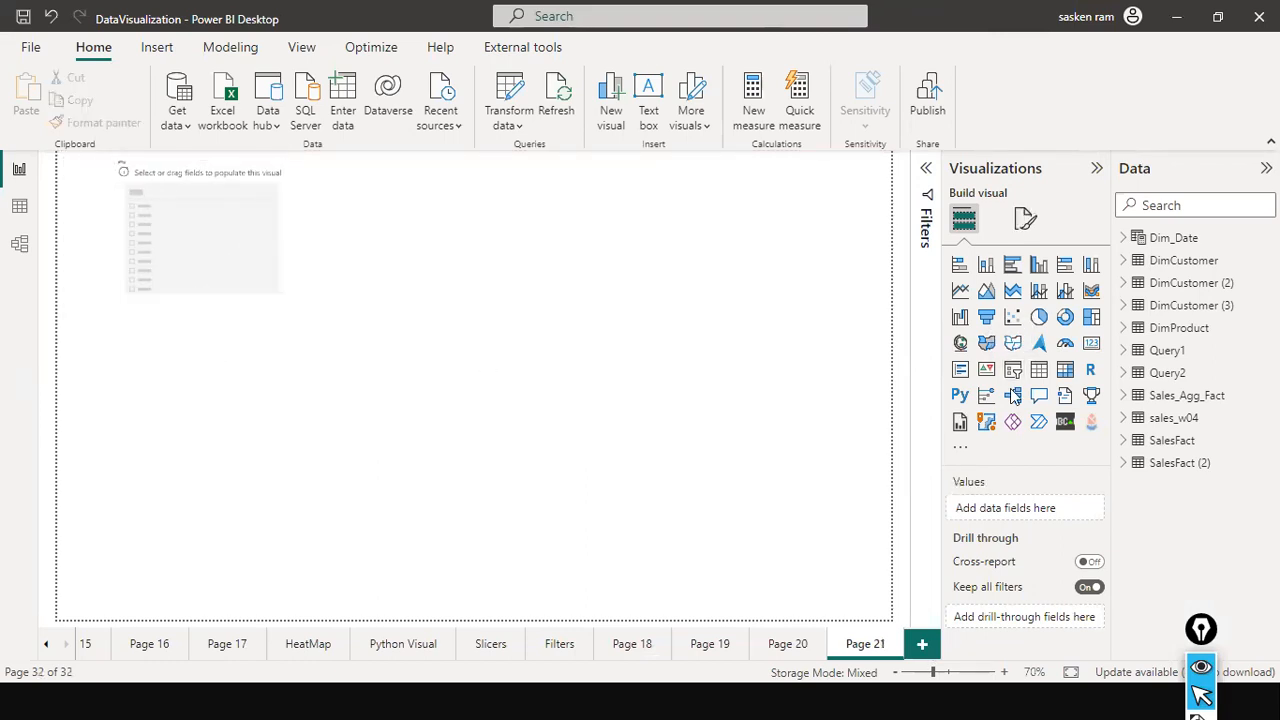
Add an empty clustered column chart below the slicer and a wide empty treemap in the page's lower-right area.
left_click(1039, 266)
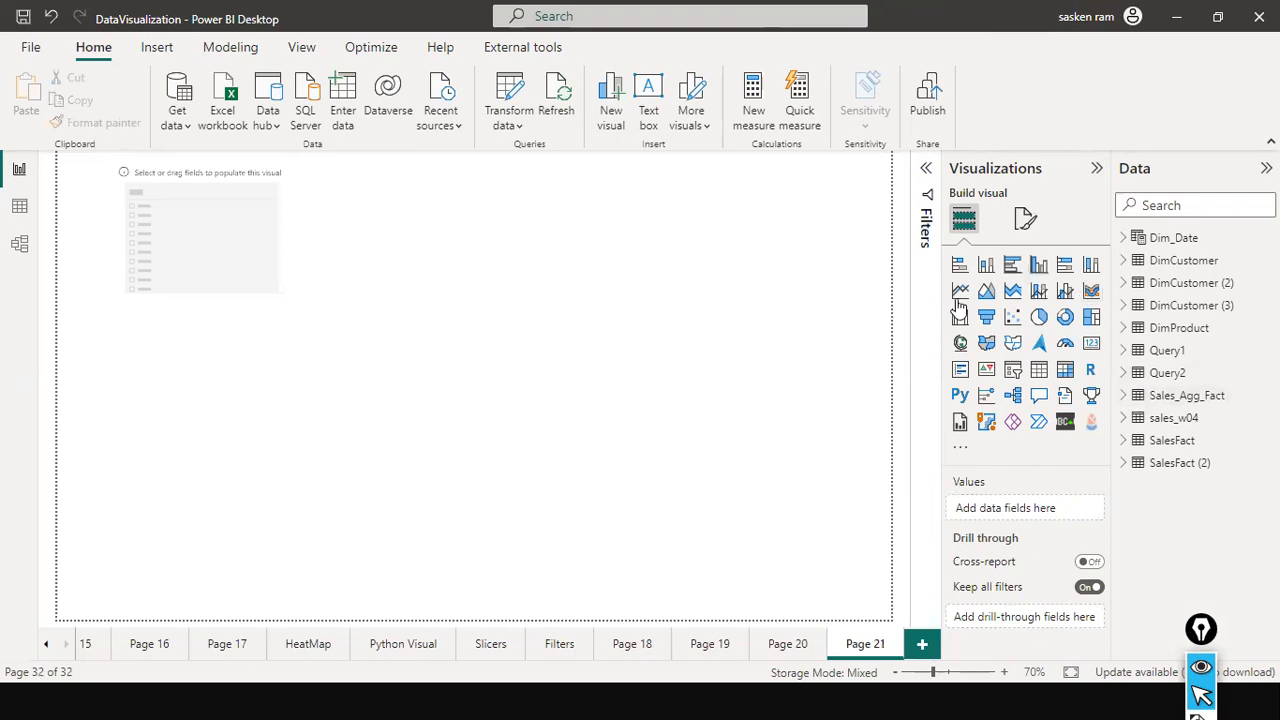
left_click(524, 500)
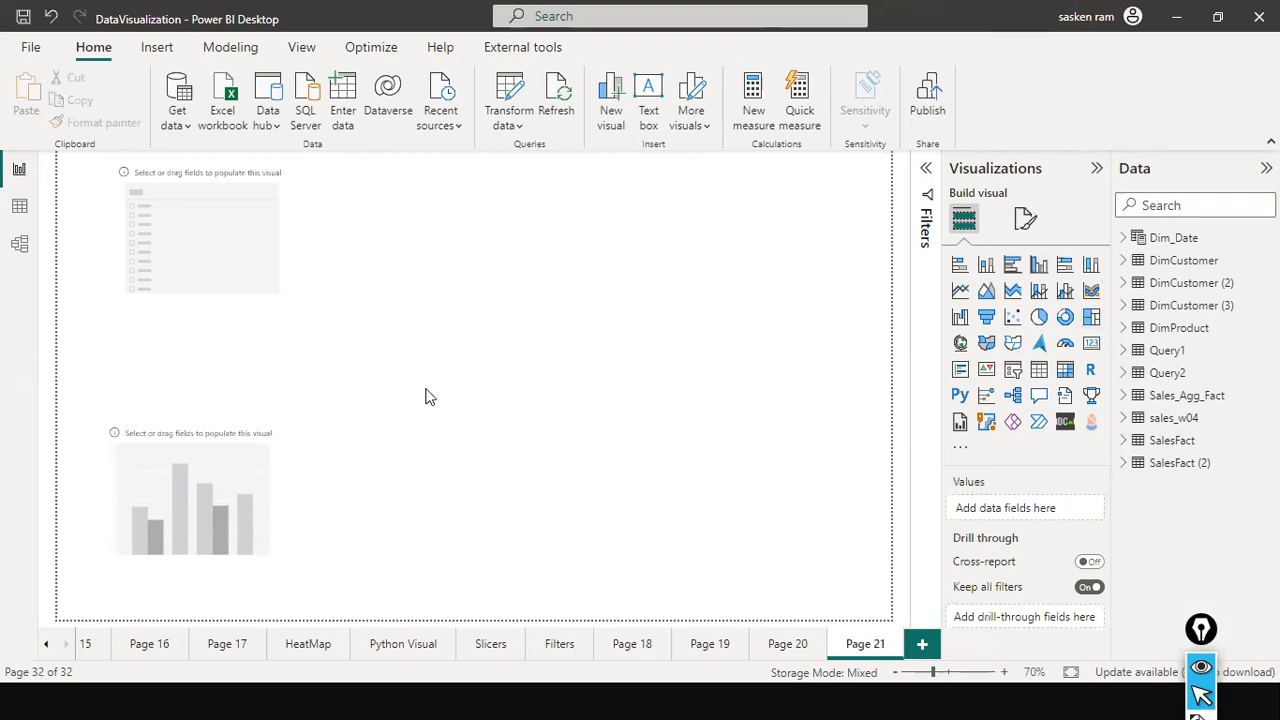
left_click_drag(254, 360, 637, 457)
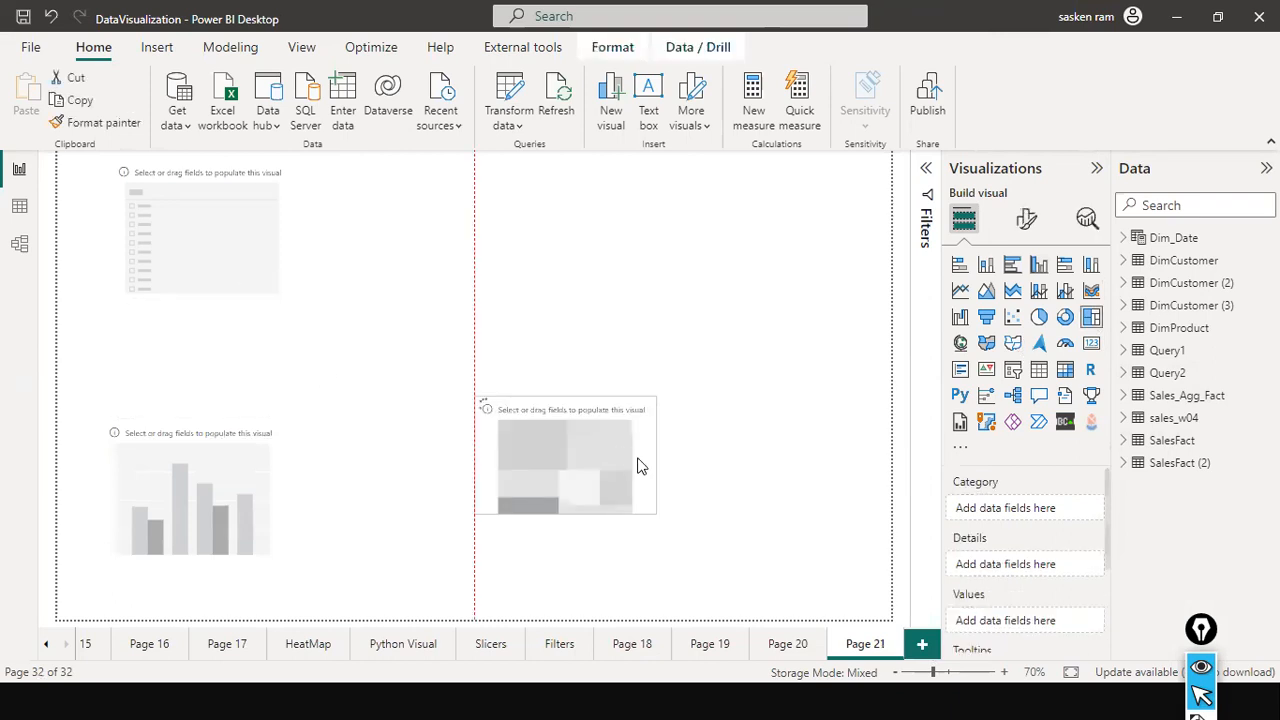
left_click_drag(671, 497, 673, 562)
left_click_drag(843, 529, 804, 541)
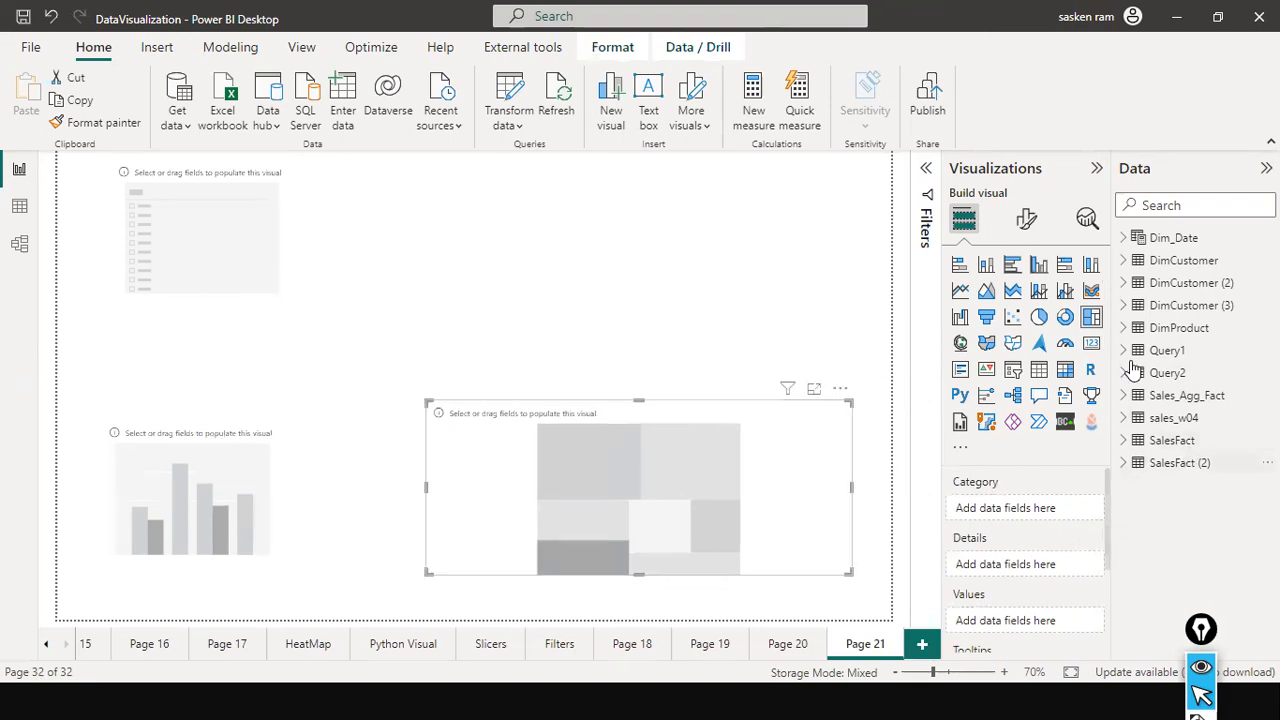
Fill the treemap with Category and Sales from the sales_w04 table and make it taller.
left_click(1121, 240)
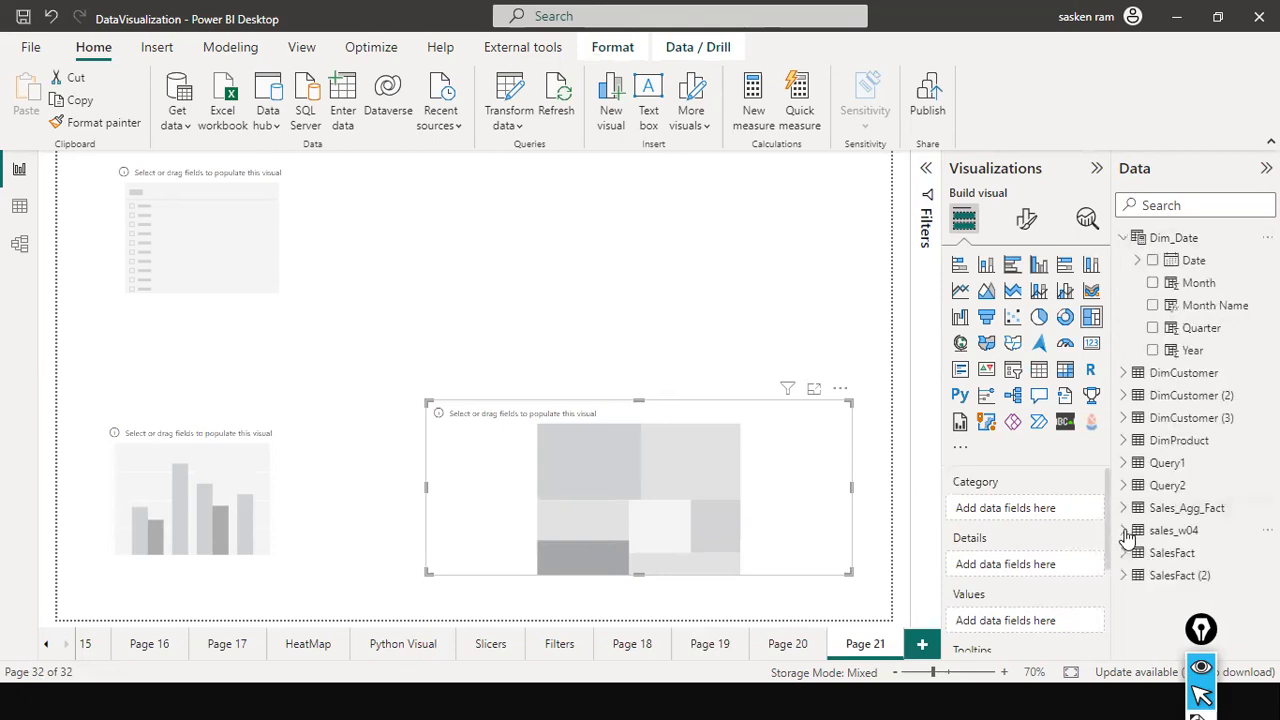
left_click(1124, 531)
scroll(1190, 488, "down", 4)
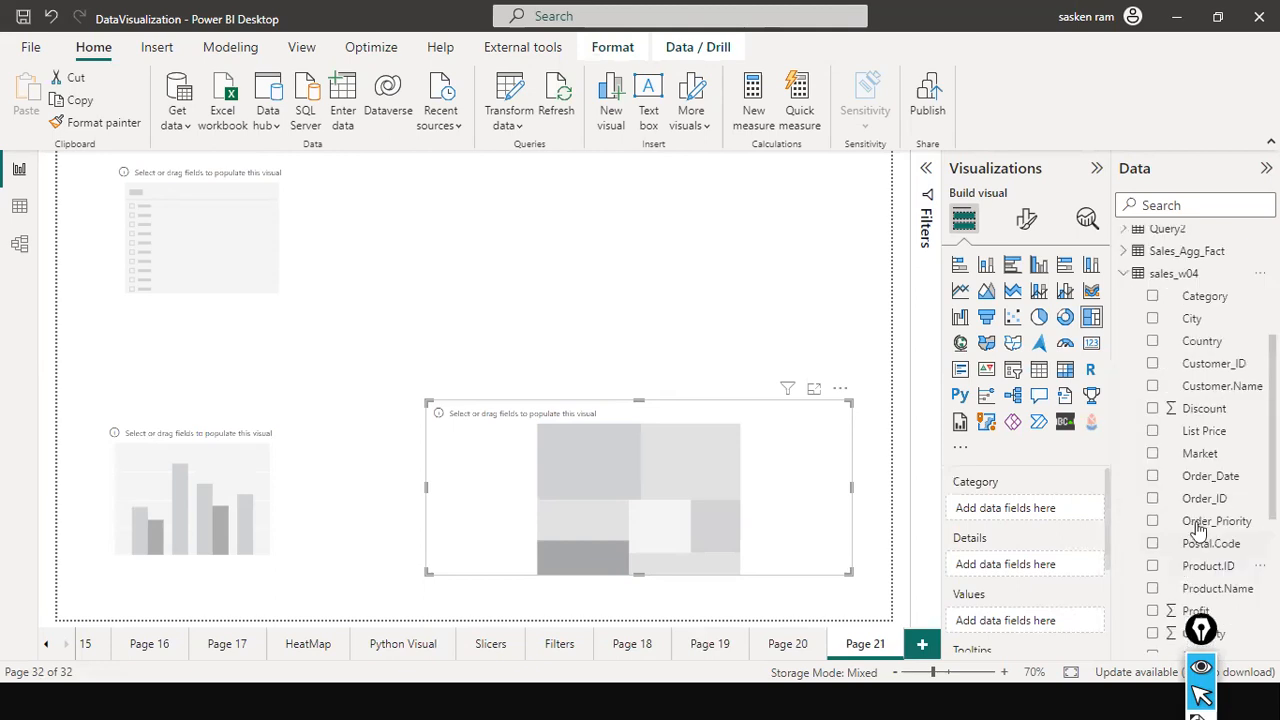
scroll(1227, 474, "down", 1)
left_click_drag(1218, 300, 598, 455)
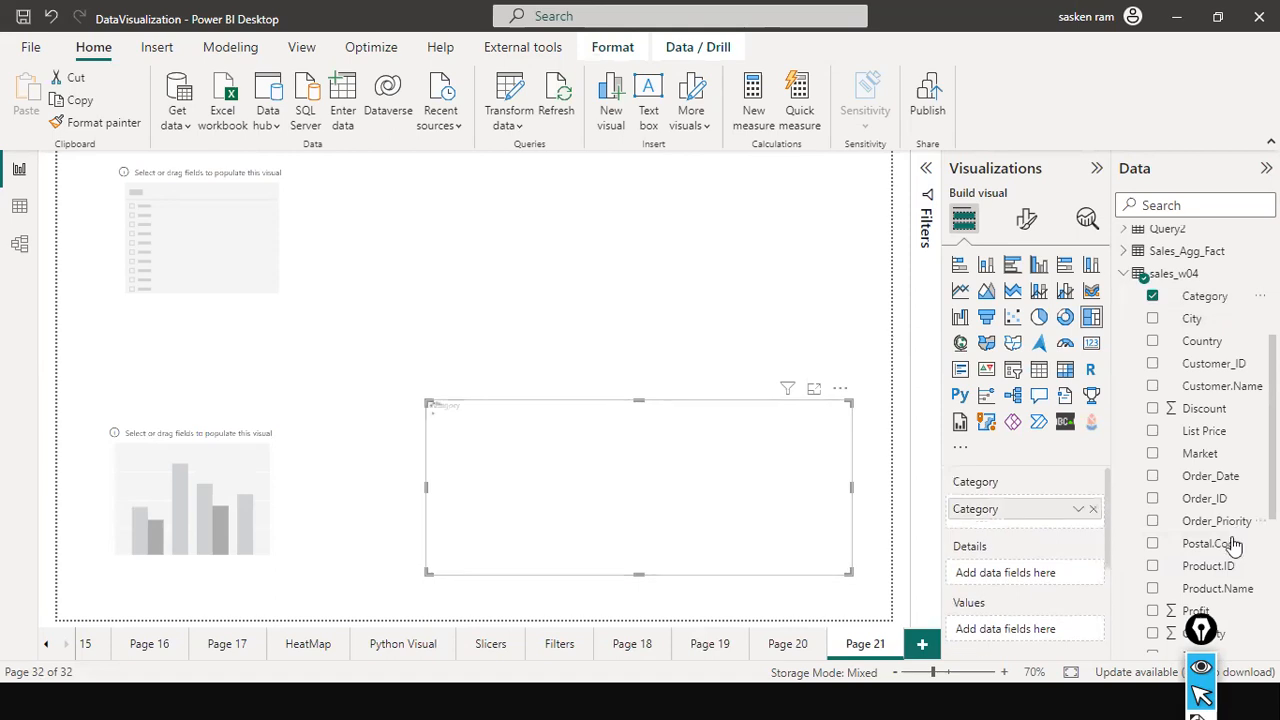
scroll(1232, 545, "down", 4)
left_click_drag(1214, 538, 847, 483)
scroll(1240, 495, "down", 3)
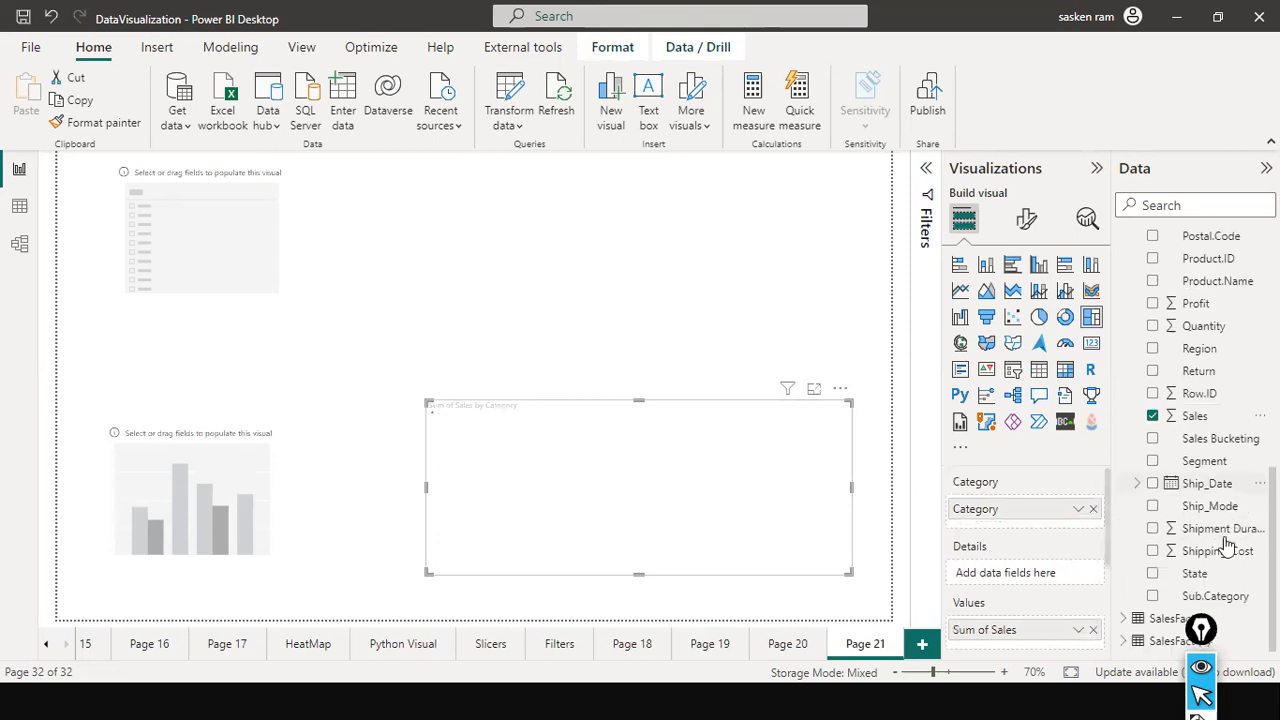
scroll(1222, 550, "up", 3)
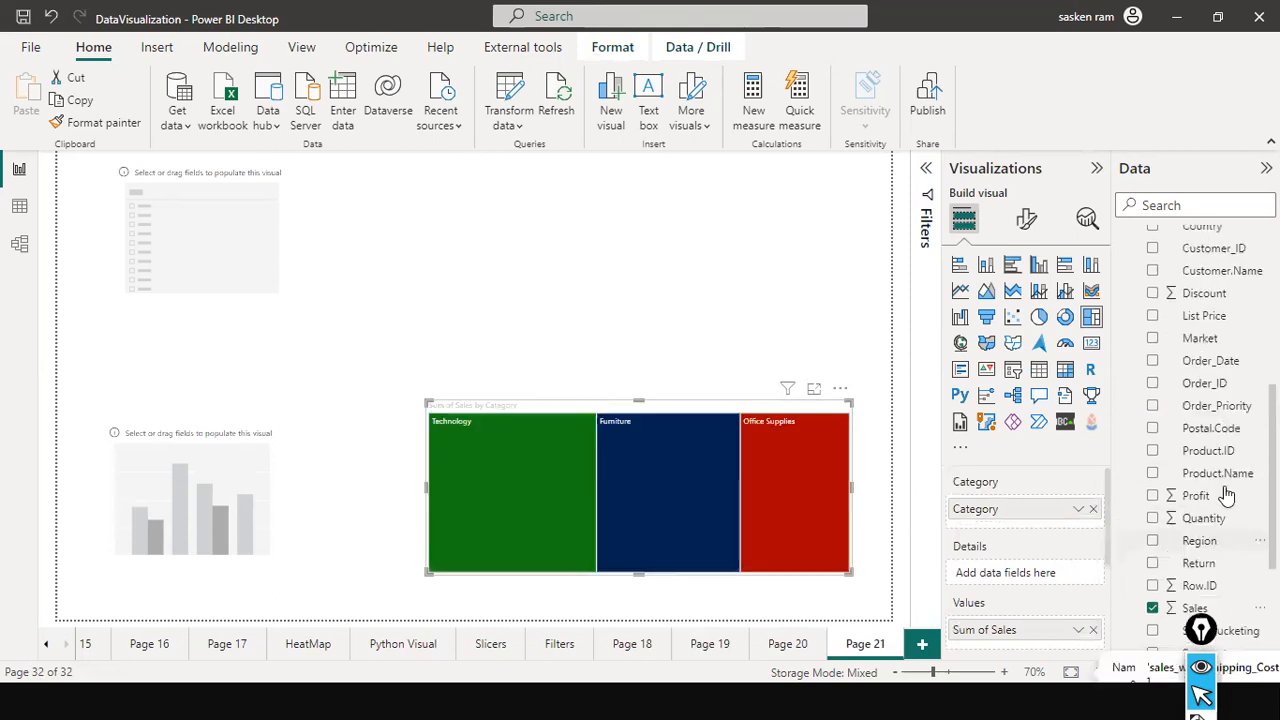
scroll(1222, 494, "up", 2)
scroll(1220, 490, "down", 2)
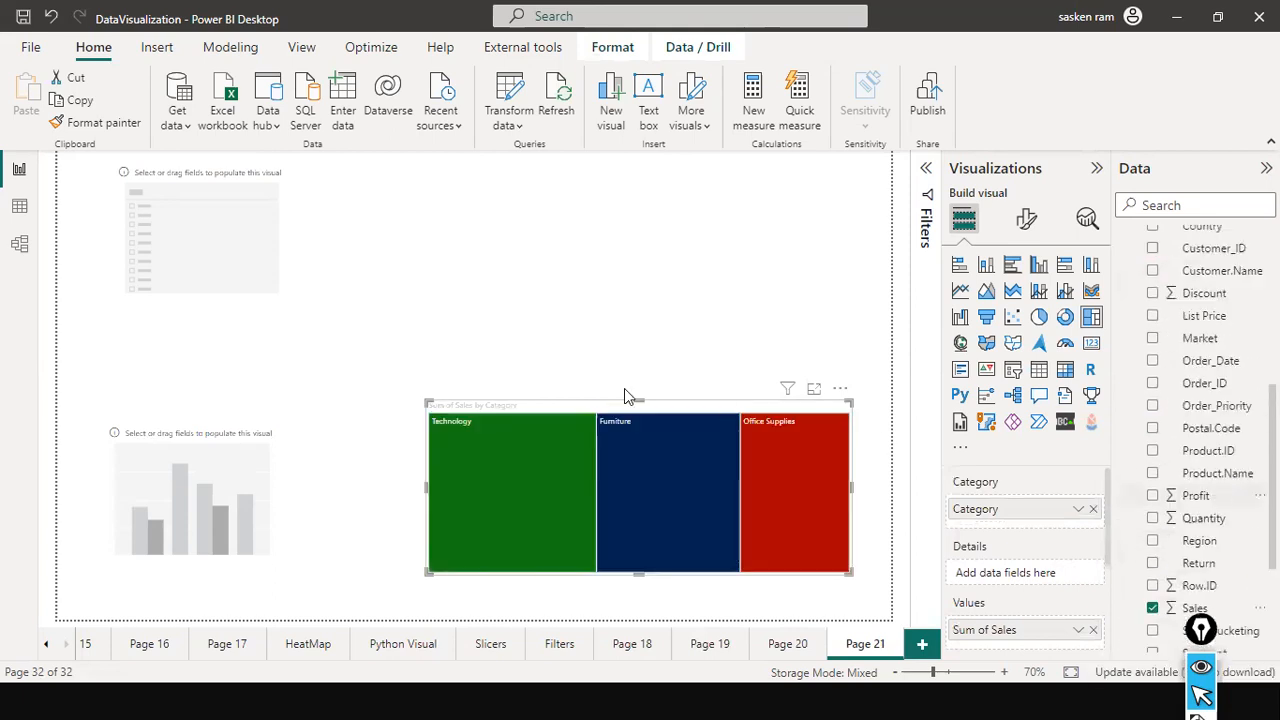
left_click_drag(640, 400, 652, 356)
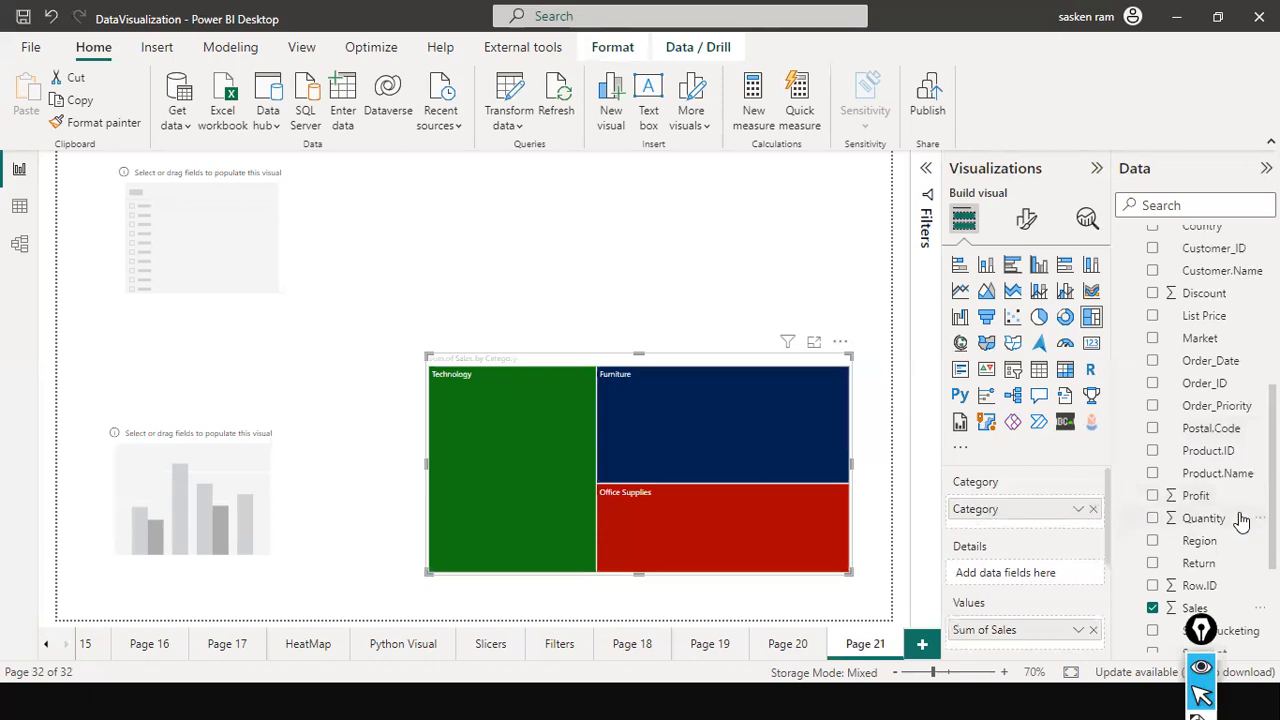
Search the data fields for "reg" and add Region to the treemap as its details.
scroll(1240, 520, "up", 4)
scroll(1240, 520, "down", 8)
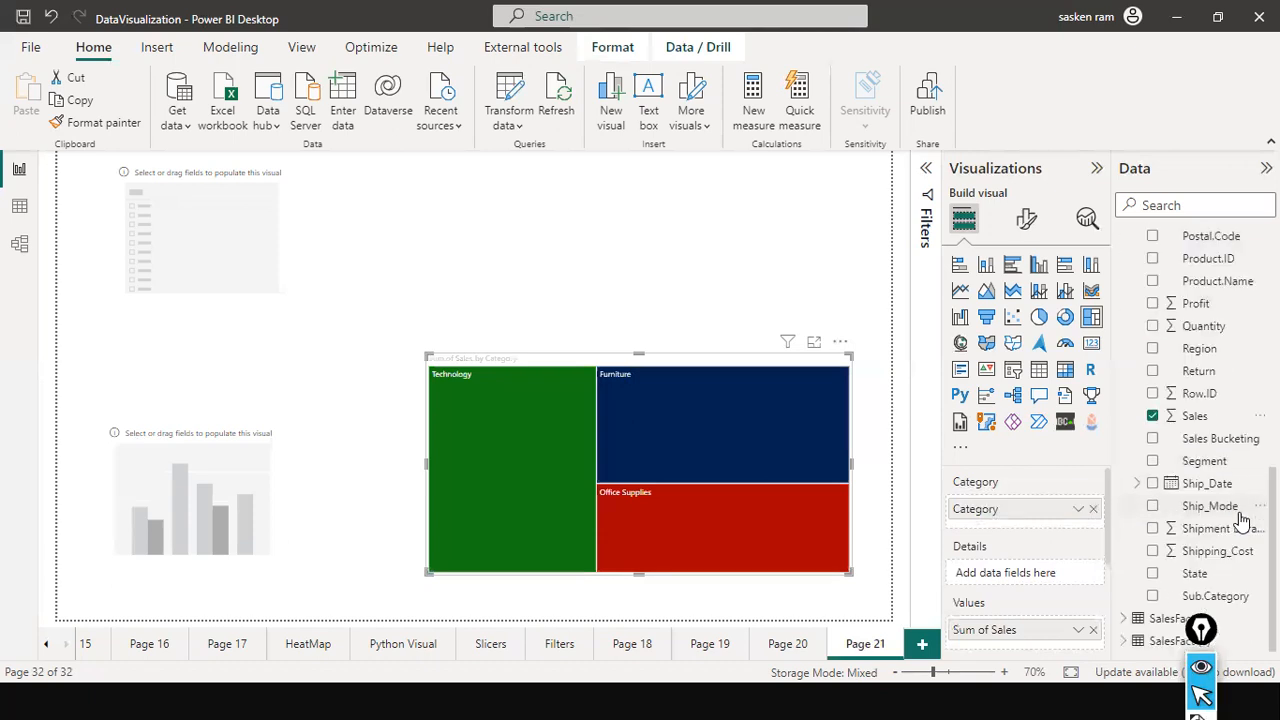
scroll(1240, 520, "up", 8)
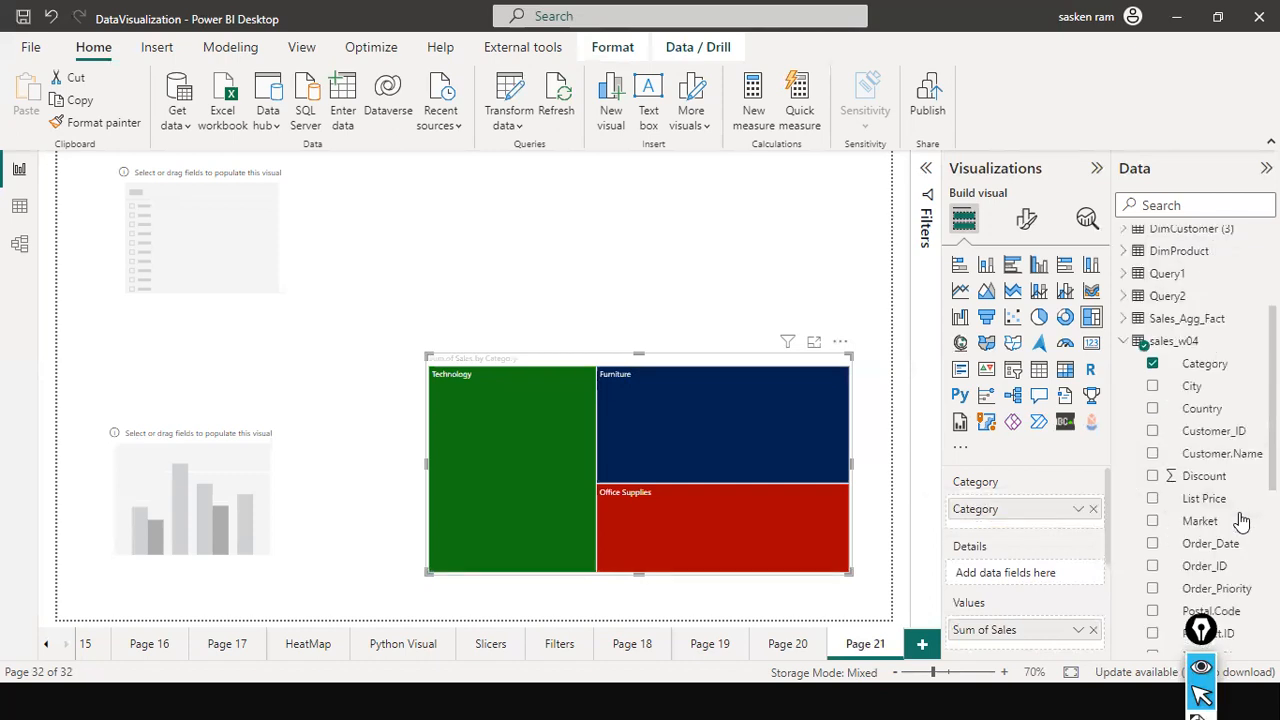
scroll(1240, 520, "up", 1)
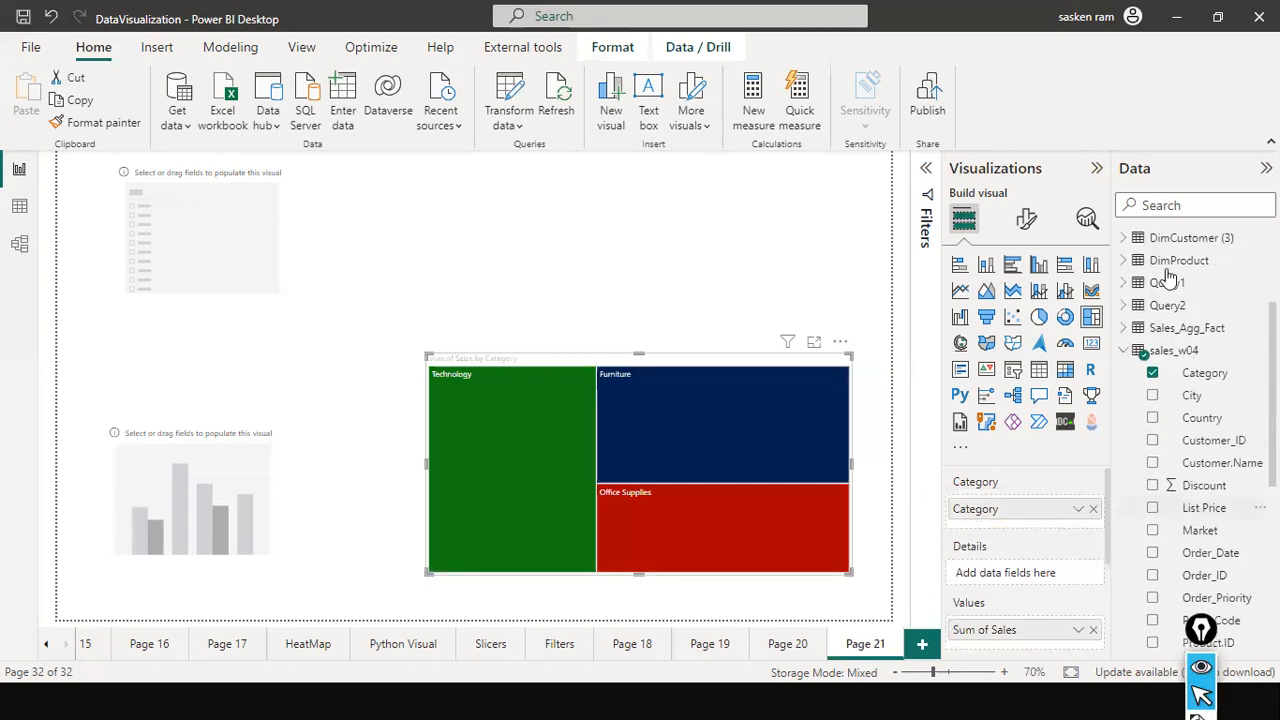
left_click(1192, 205)
type("ewg")
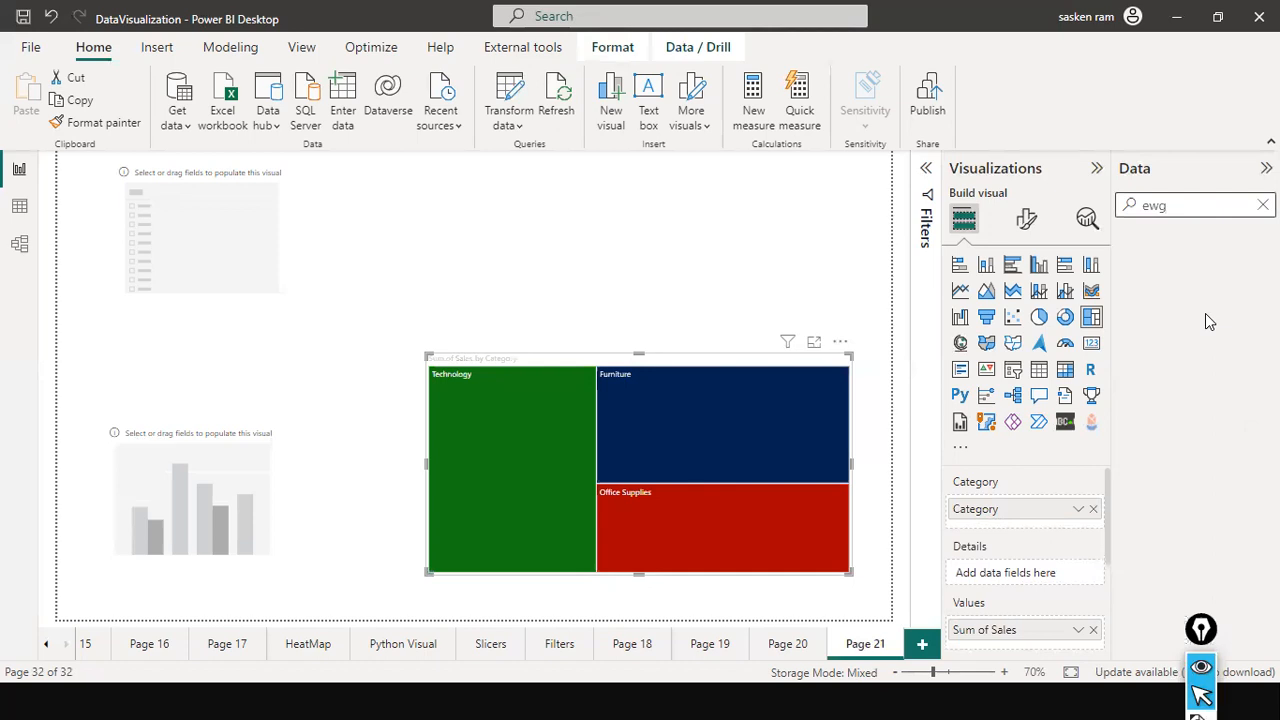
key("BackSpace")
key("BackSpace")
key("BackSpace")
type("reg")
left_click_drag(1199, 260, 638, 408)
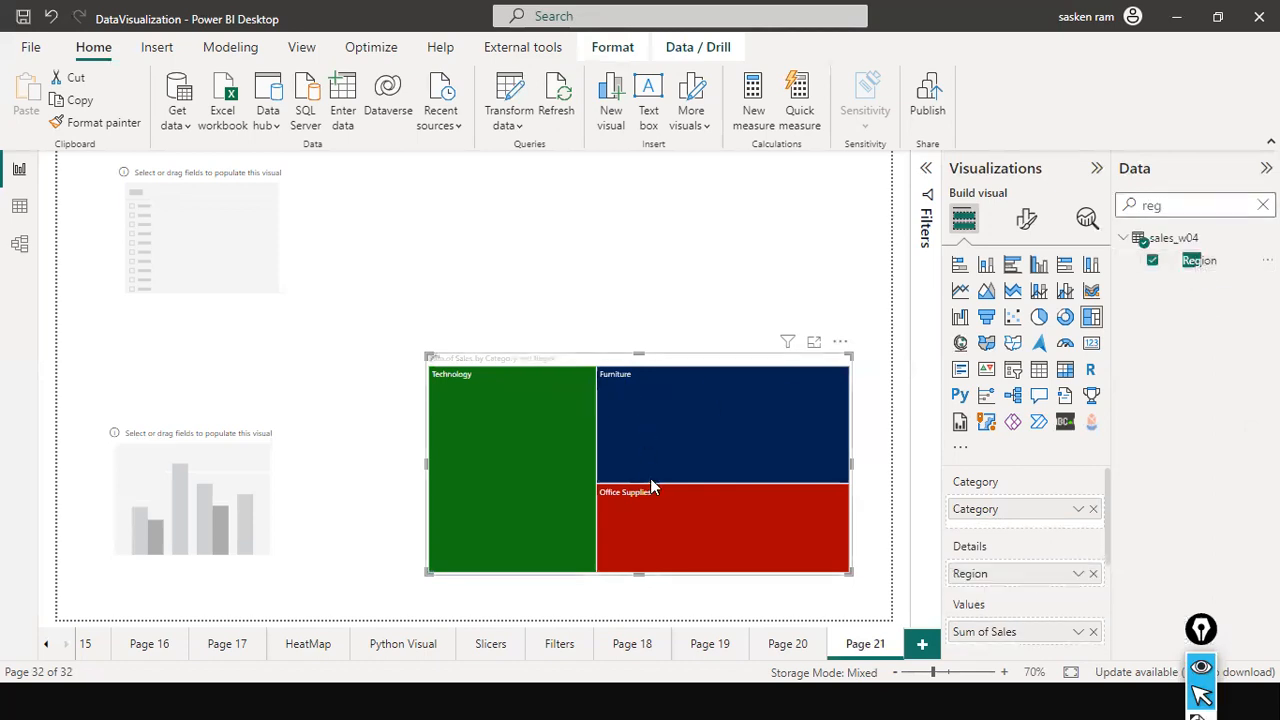
Enlarge the treemap in height and width and reposition it within the lower-right part of the page.
left_click_drag(640, 354, 654, 245)
left_click_drag(852, 418, 890, 418)
mouse_move(684, 262)
left_mouse_down()
mouse_move(651, 277)
mouse_move(671, 272)
left_mouse_up()
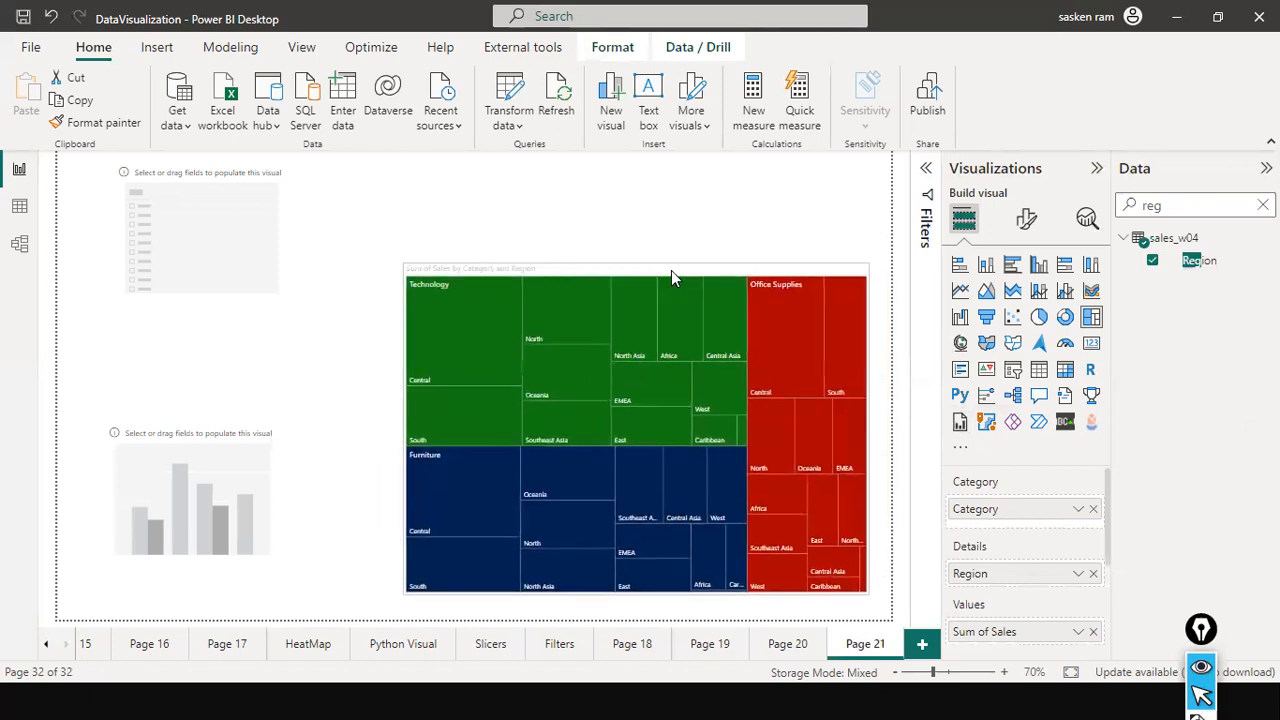
left_click(686, 210)
Clear the field search, plot Profit by Segment from sales_w04 in the column chart and widen the chart toward the treemap.
left_click(244, 428)
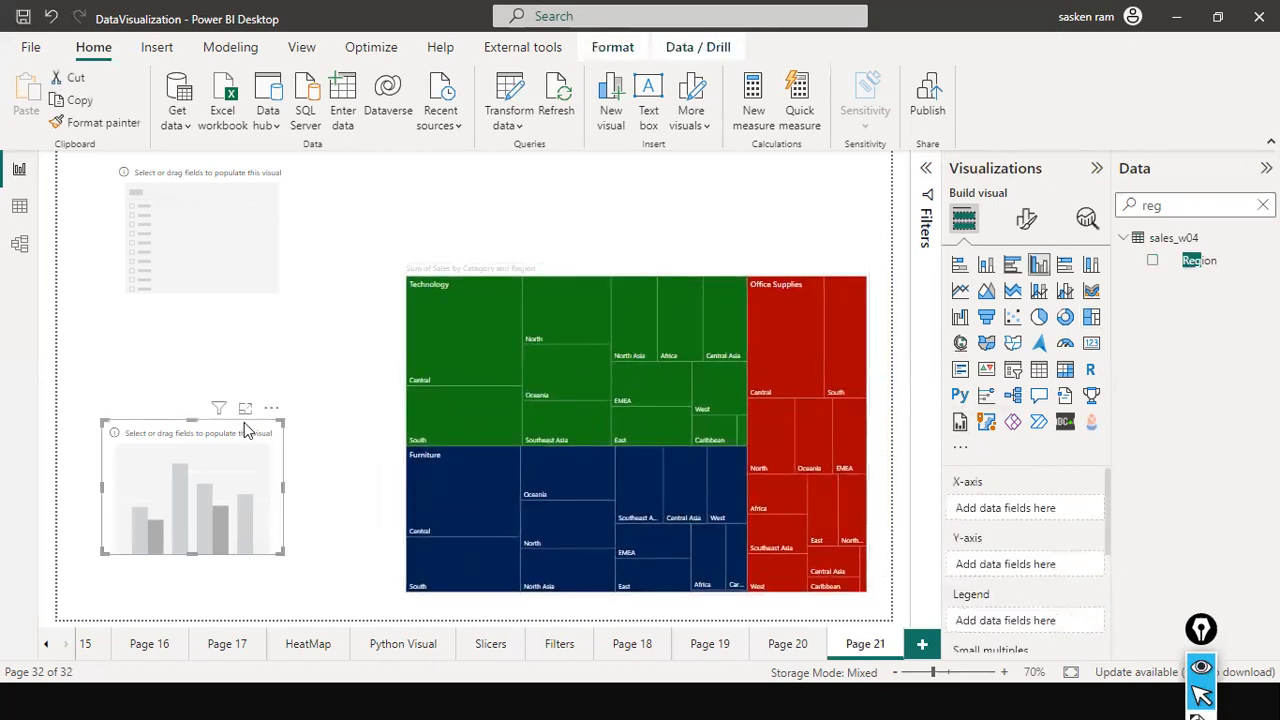
left_click(1184, 205)
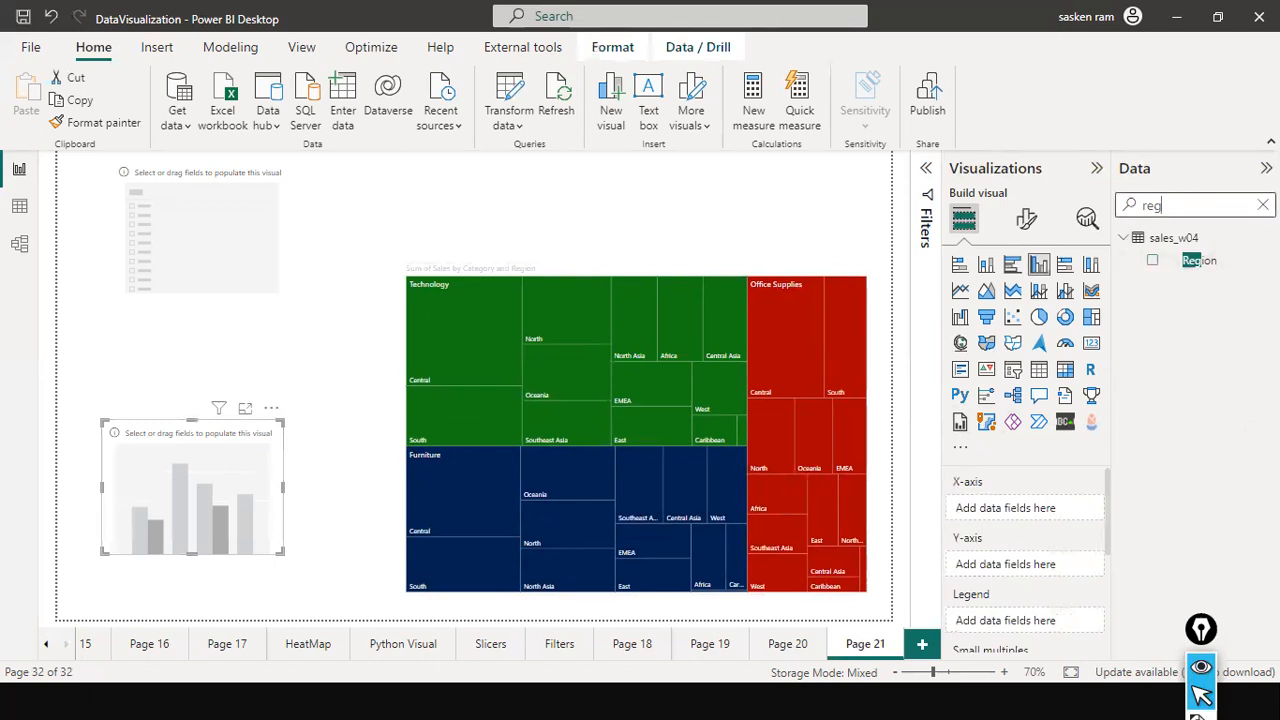
key("BackSpace")
key("BackSpace")
key("BackSpace")
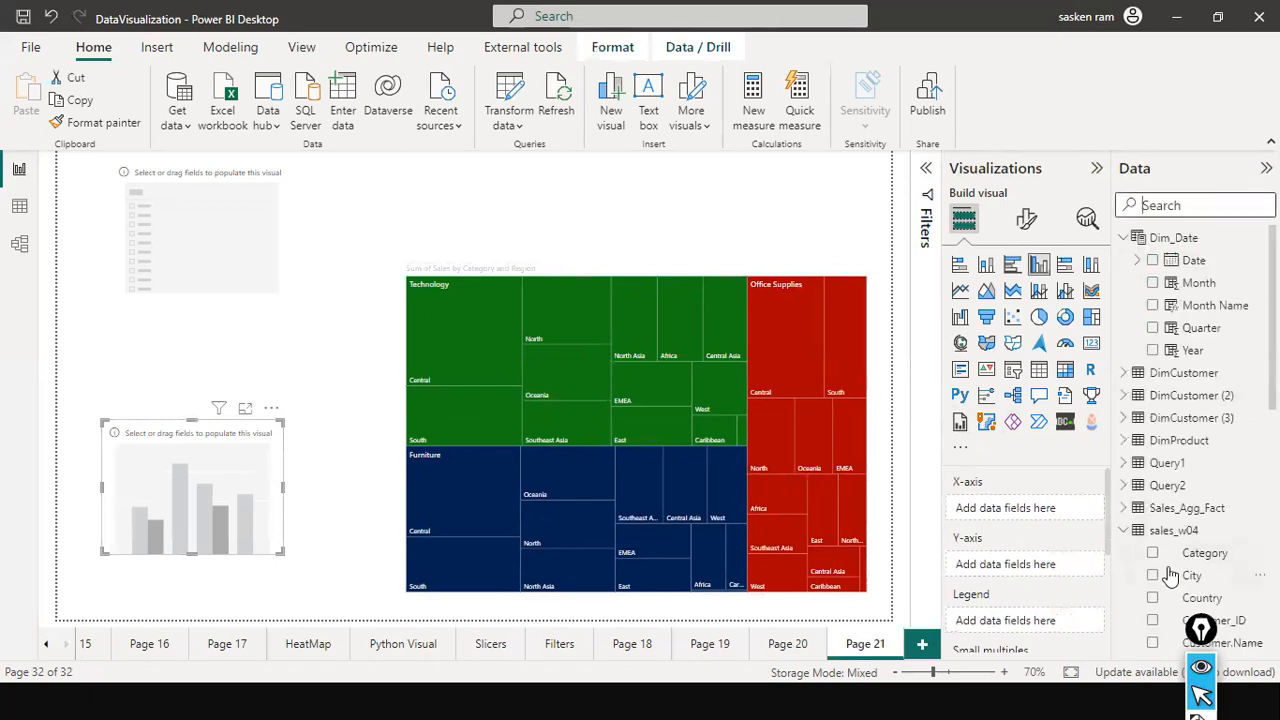
scroll(1170, 577, "down", 5)
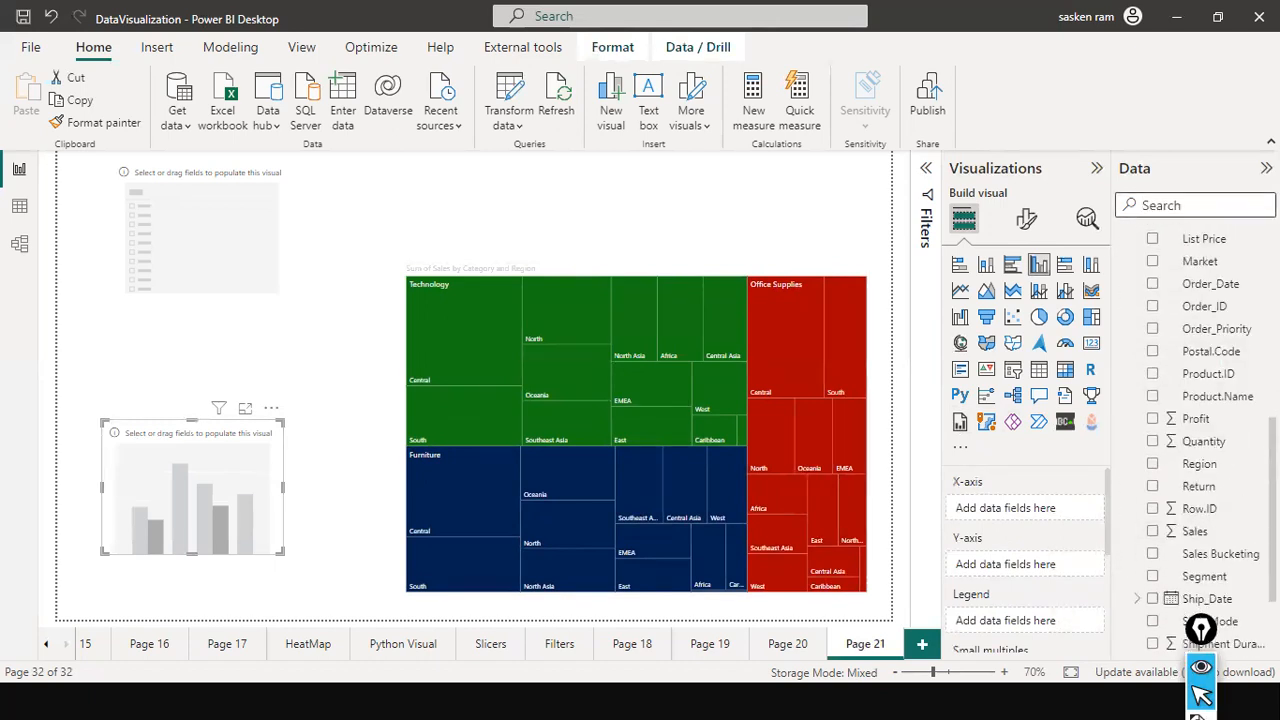
scroll(1200, 430, "down", 2)
left_click_drag(1198, 305, 195, 480)
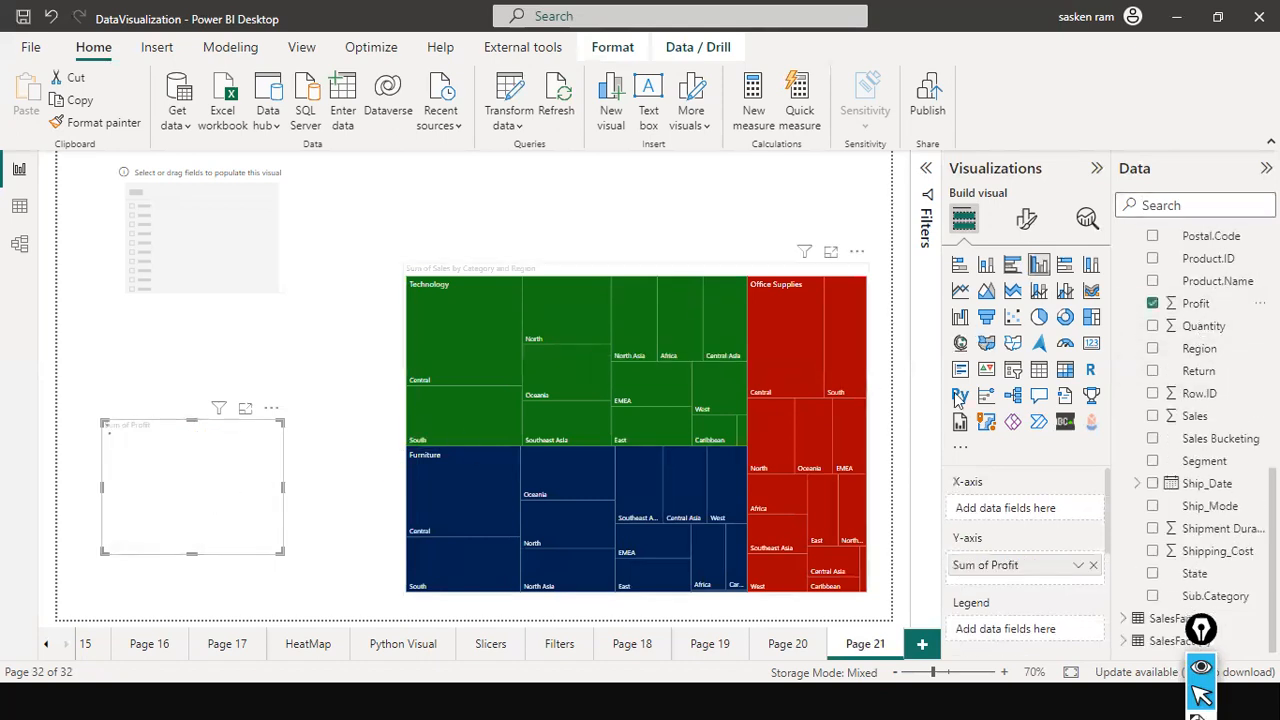
left_click_drag(1185, 461, 220, 470)
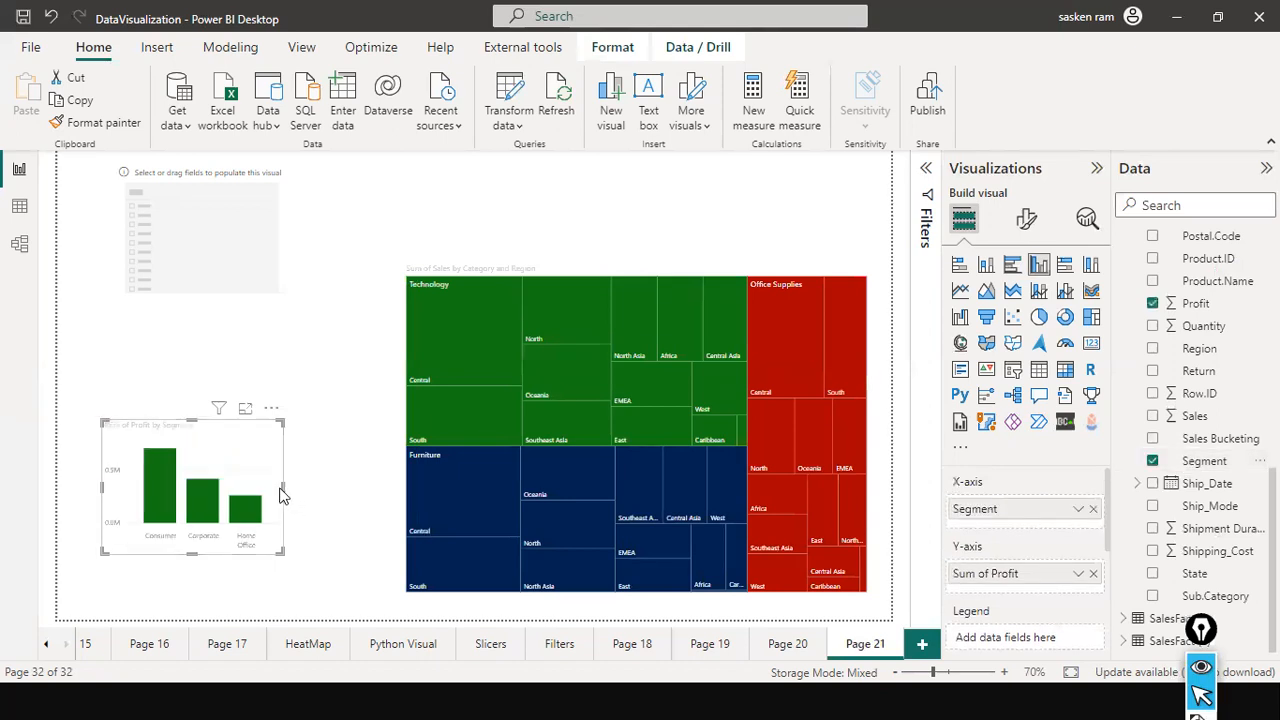
left_click_drag(283, 495, 366, 515)
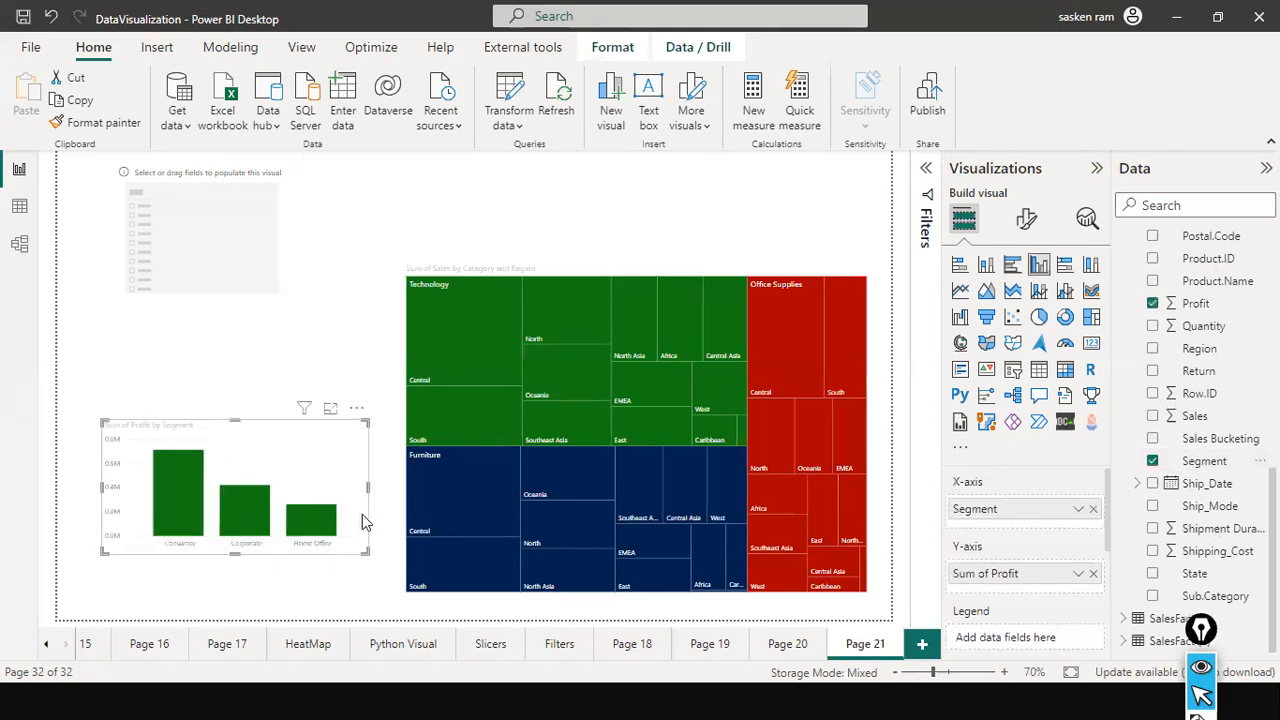
Reduce the treemap's height by lowering its upper edge to free space above it.
left_click(633, 355)
left_click_drag(636, 264, 641, 353)
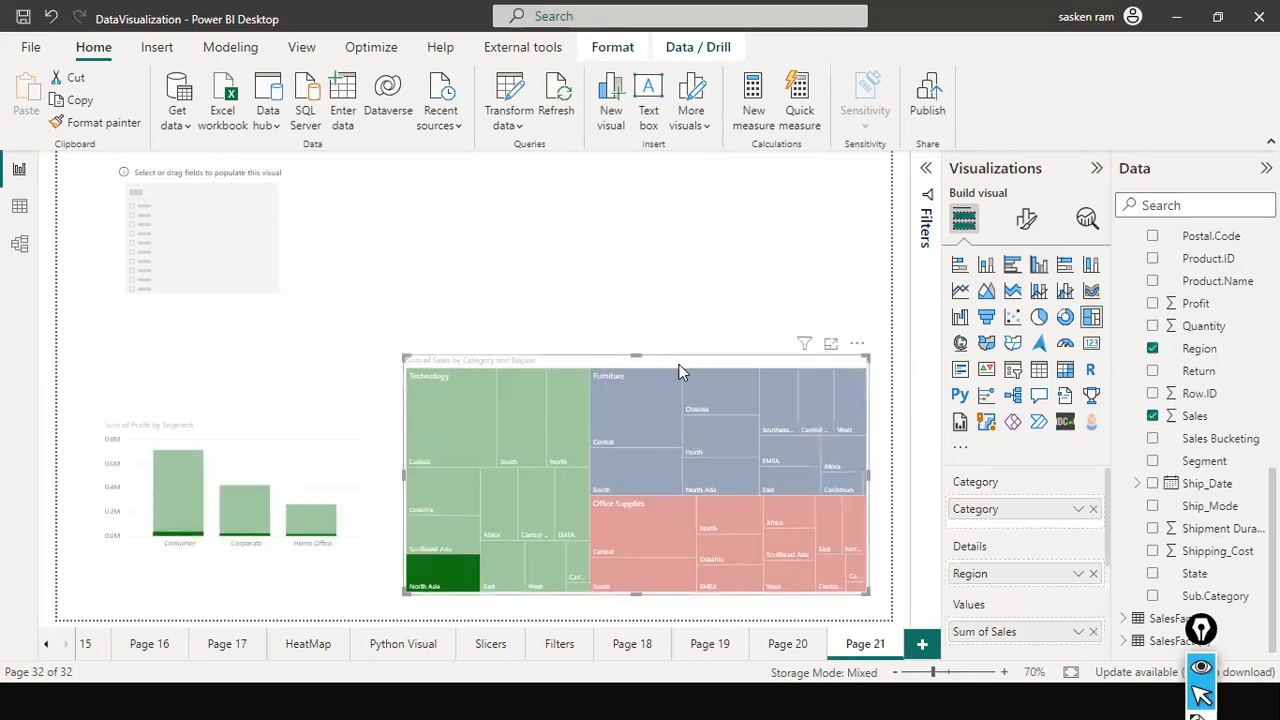
Convert the Profit by Segment column chart to a donut chart and increase its height to match the treemap.
left_click(229, 439)
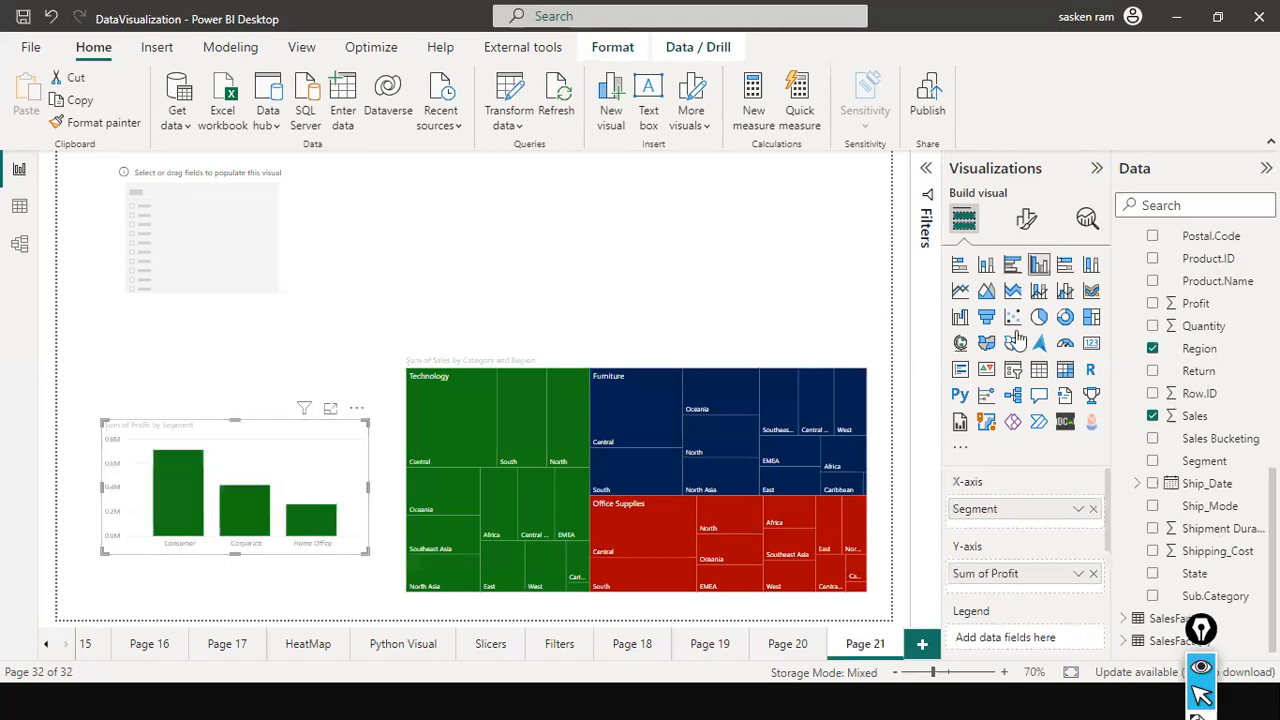
left_click(1065, 317)
left_click_drag(236, 421, 266, 373)
left_click_drag(234, 554, 229, 590)
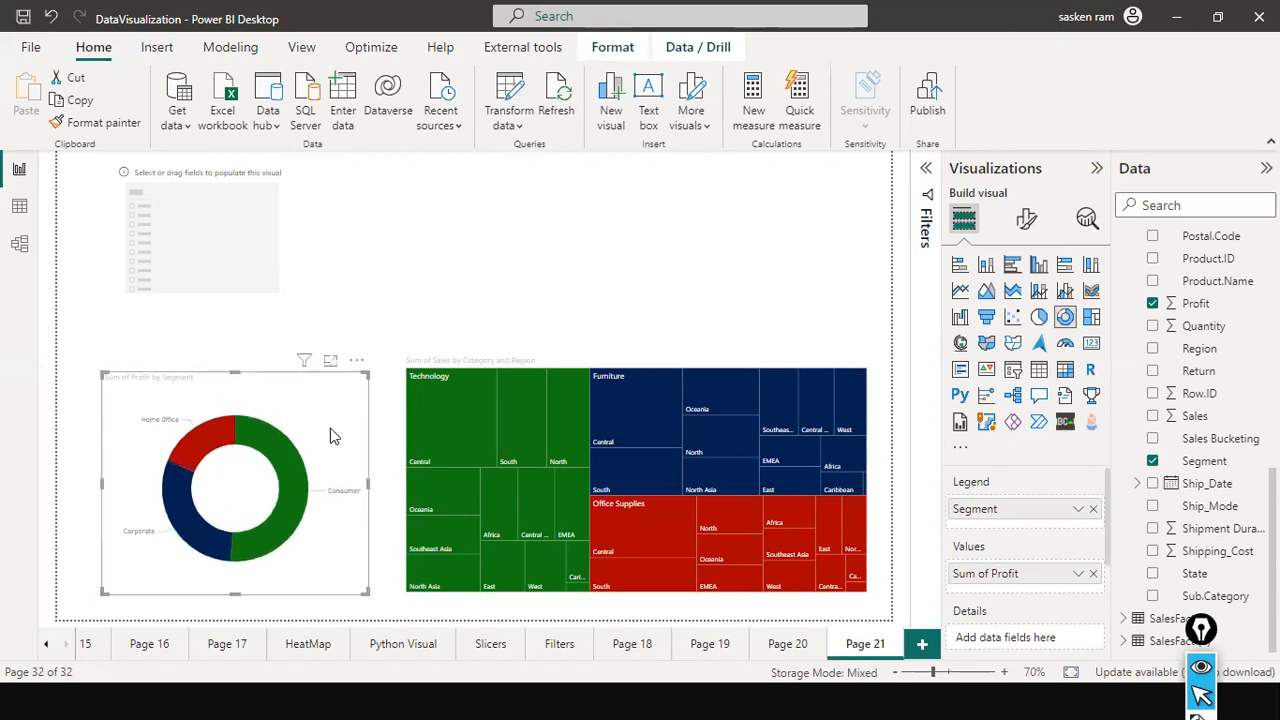
Populate the empty slicer with the Category field from sales_w04.
left_click(272, 262)
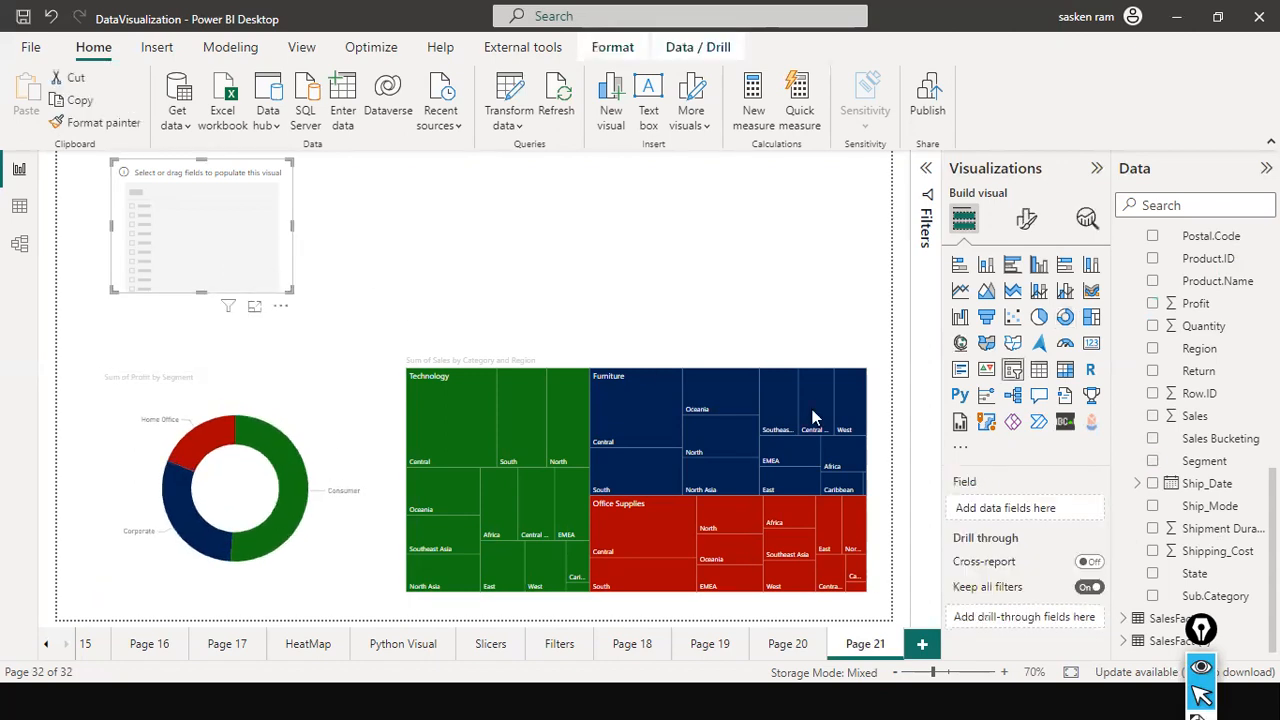
scroll(1210, 477, "up", 5)
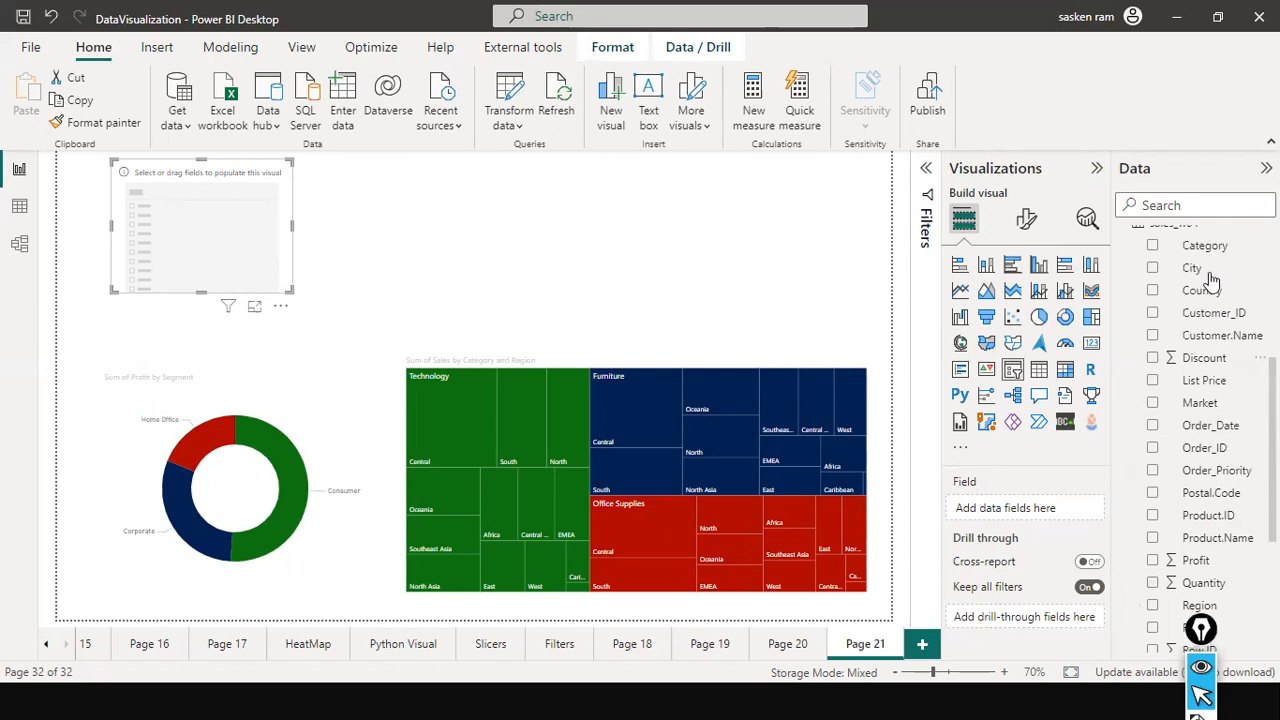
left_click_drag(1208, 251, 175, 210)
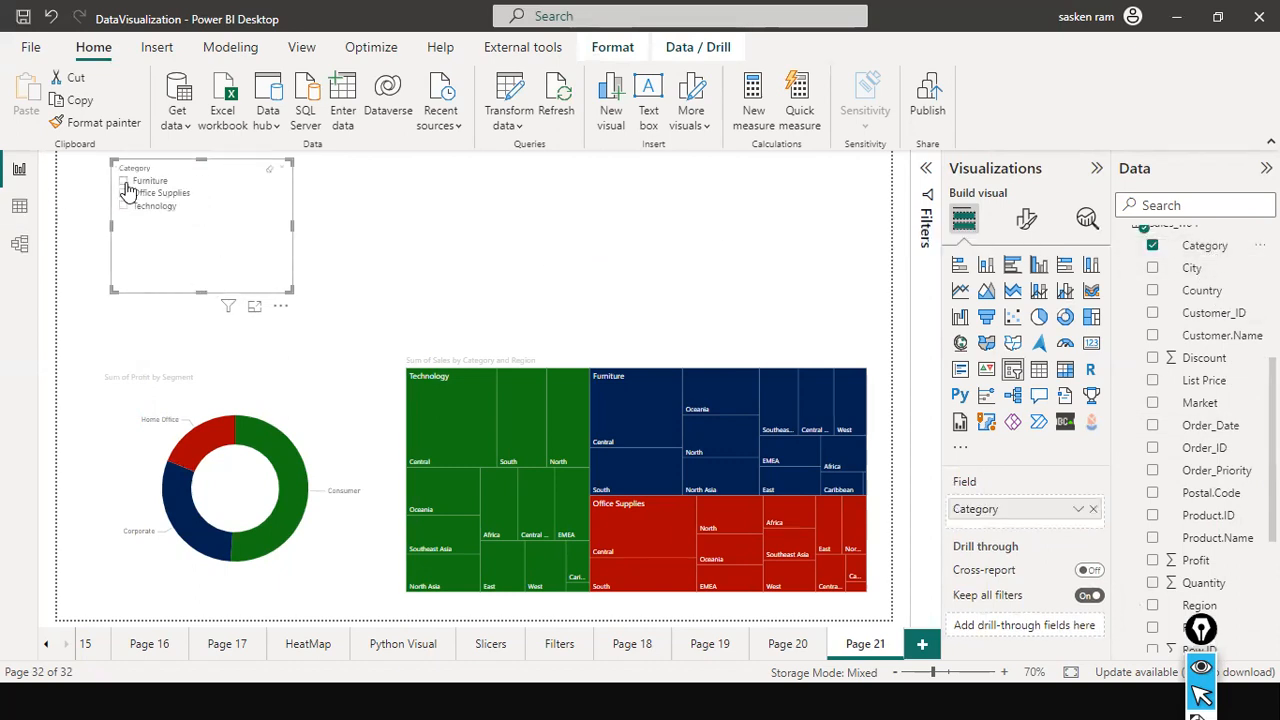
Filter the page to Furniture with the Category slicer and check which filters affect the treemap and the donut chart.
left_click(124, 181)
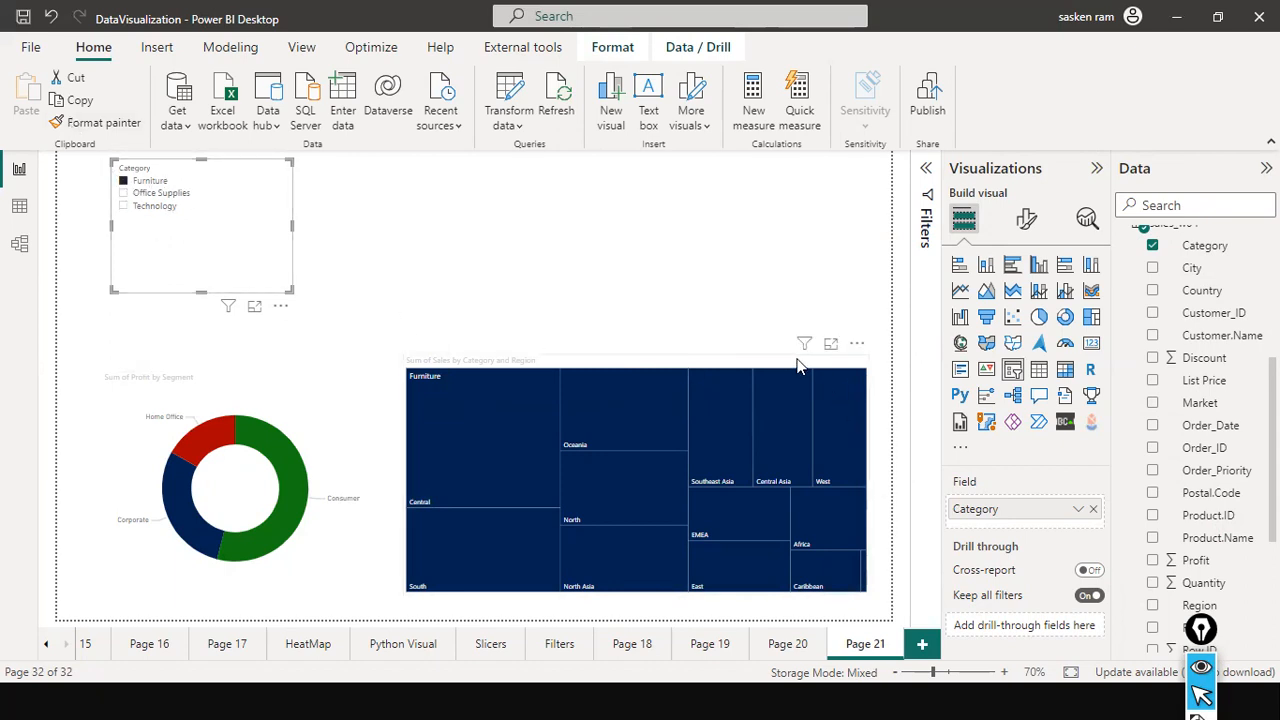
left_click(924, 172)
left_click(924, 169)
mouse_move(804, 350)
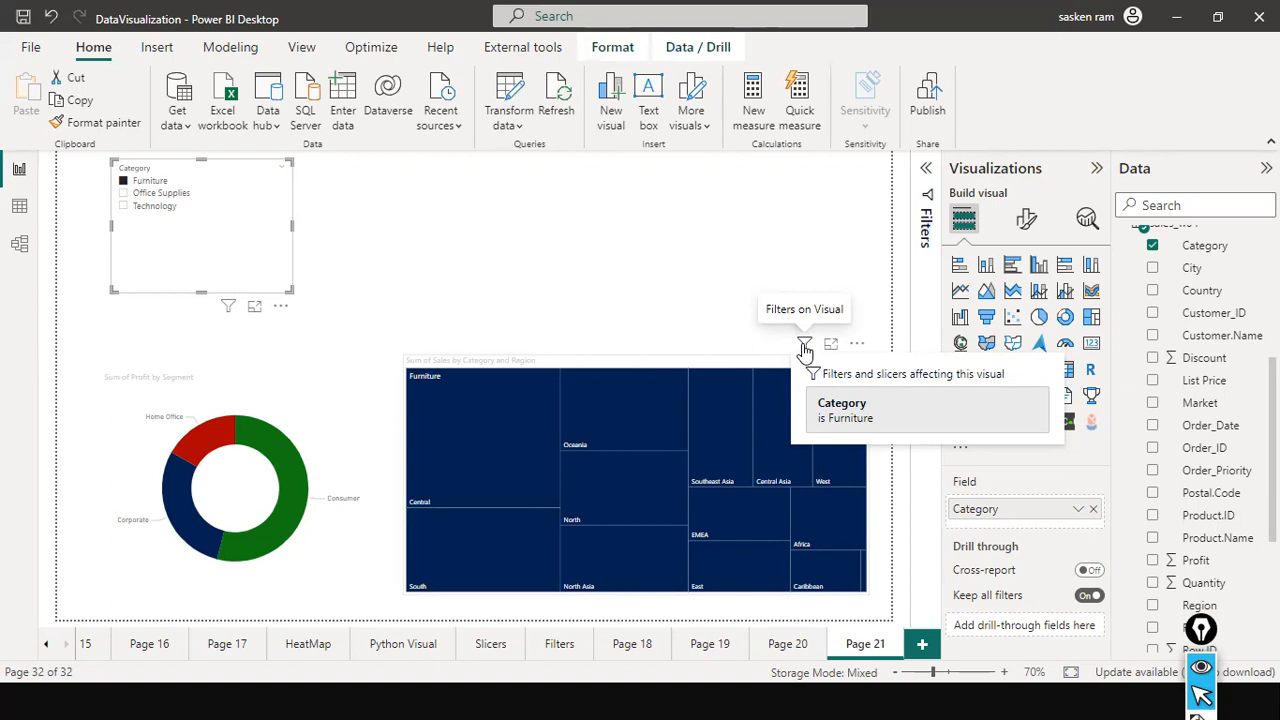
mouse_move(303, 362)
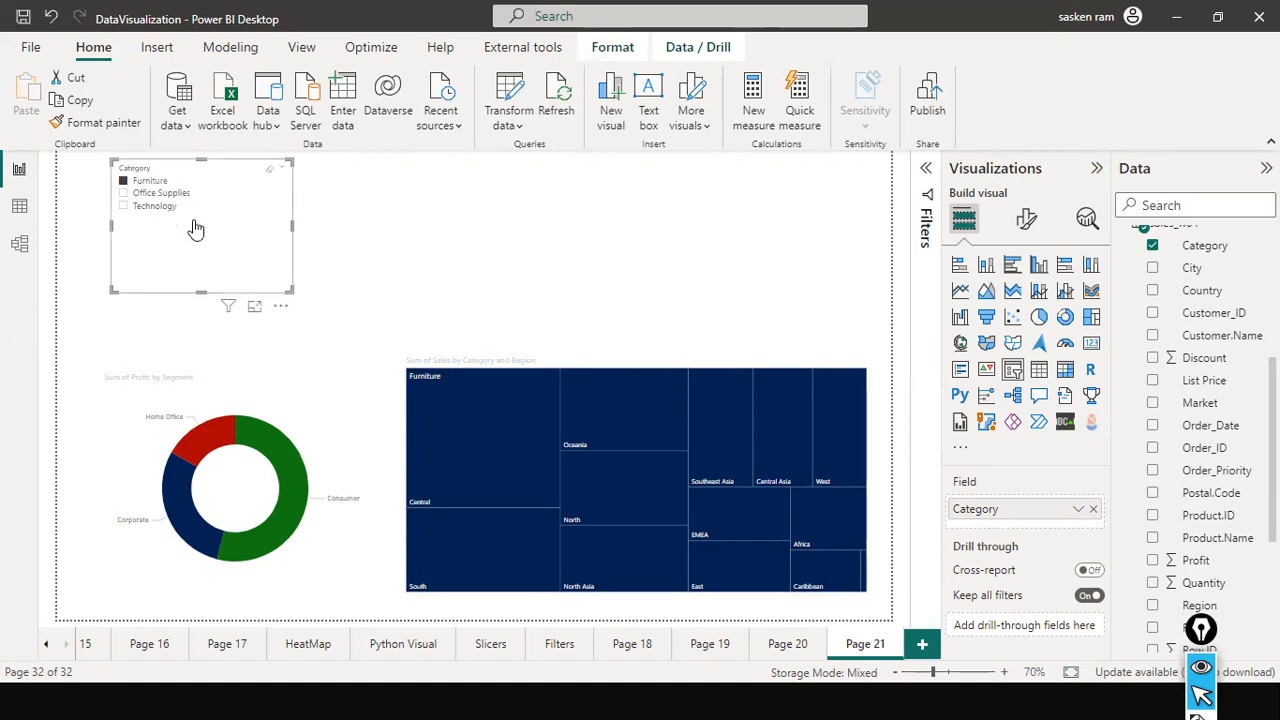
Shorten and reposition the Category slicer above the donut chart and clear its selection.
left_click_drag(197, 290, 226, 263)
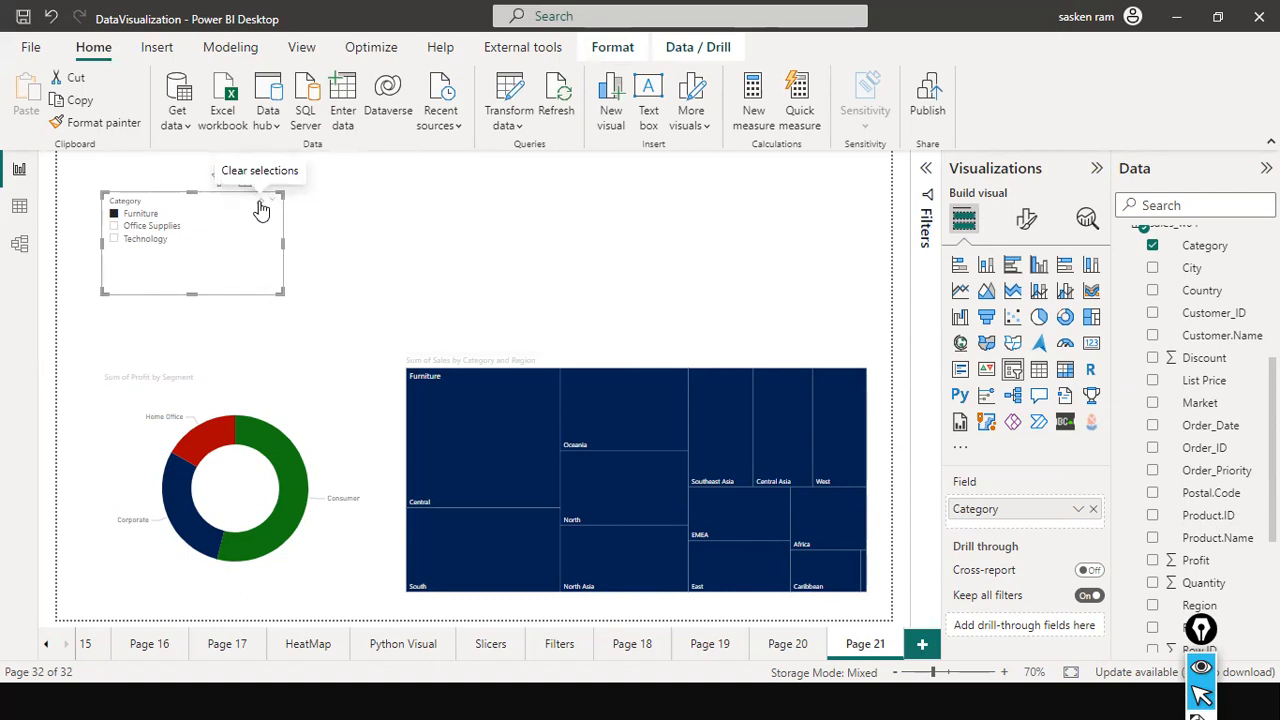
left_click(261, 209)
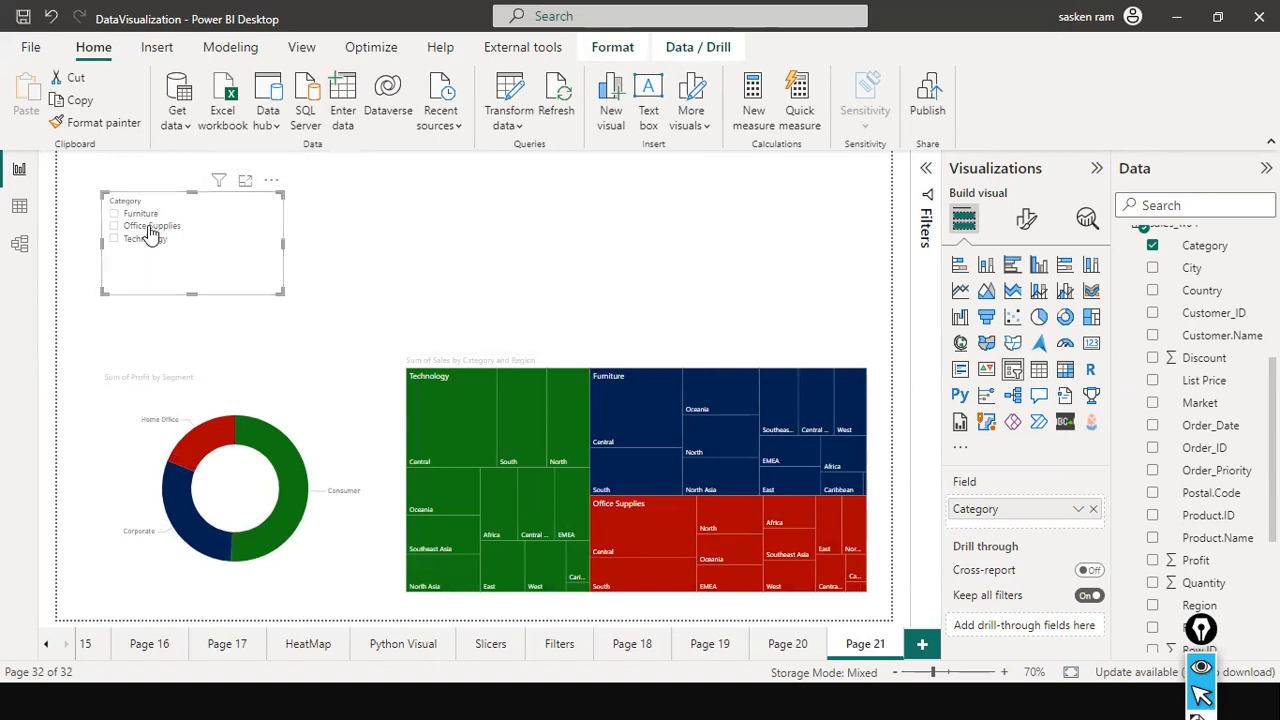
Set the Category slicer's style to Dropdown and reduce its height to fit.
mouse_move(274, 206)
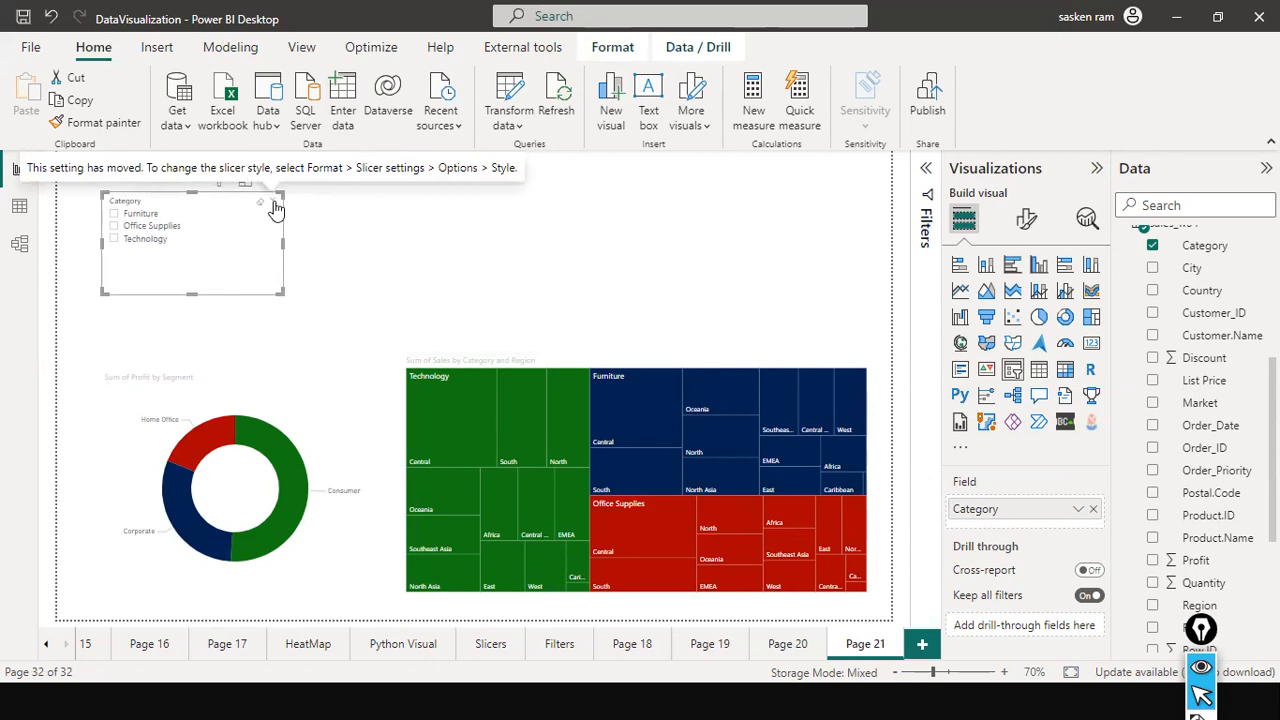
left_click(1019, 233)
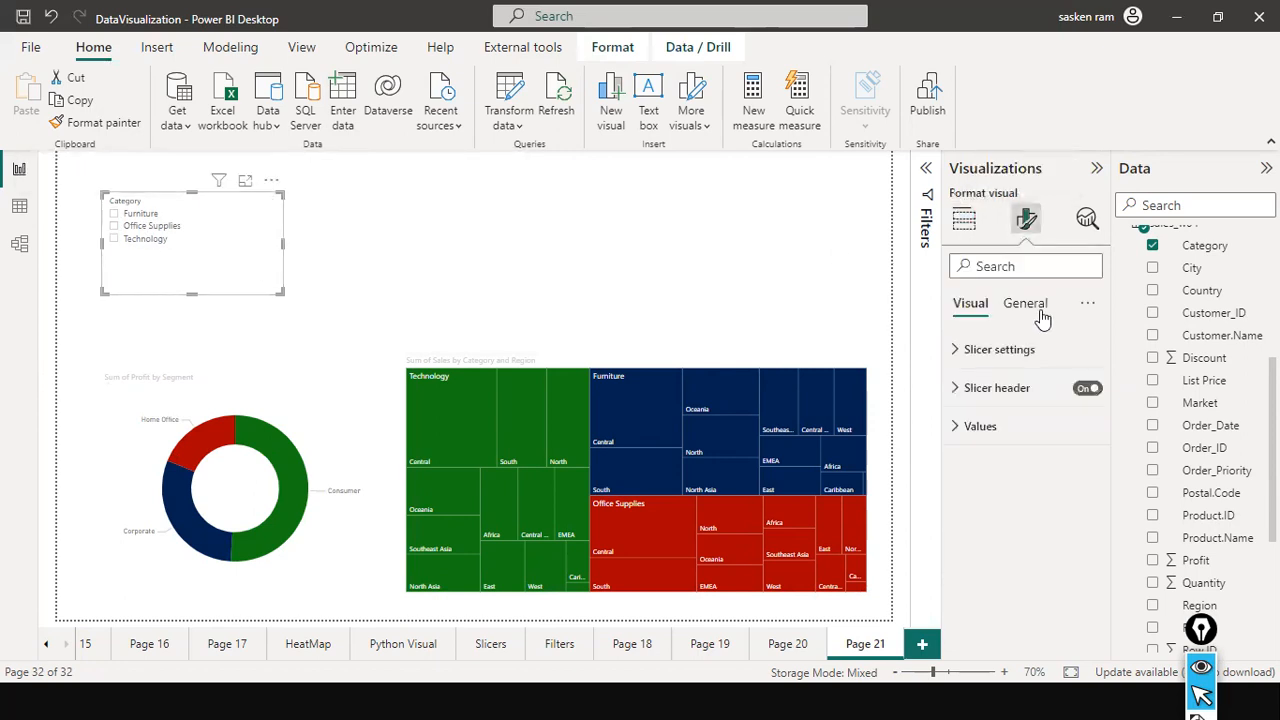
left_click(957, 351)
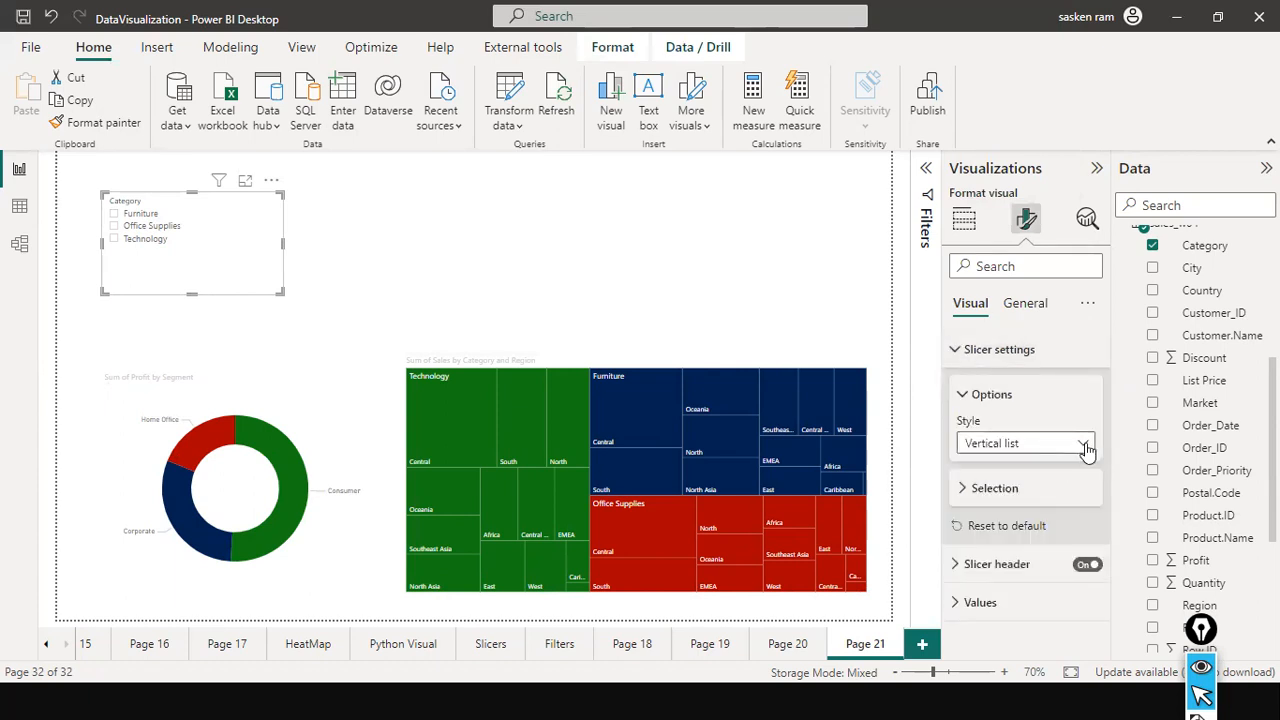
left_click(1030, 443)
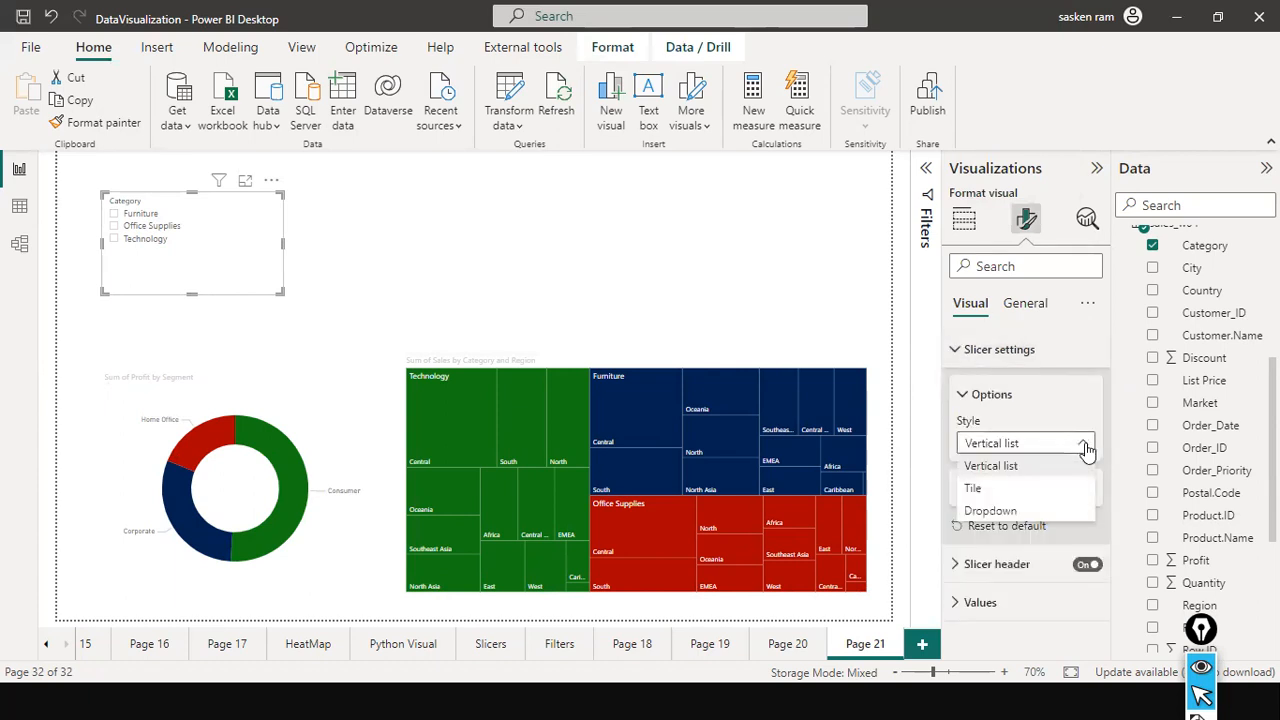
left_click(1010, 516)
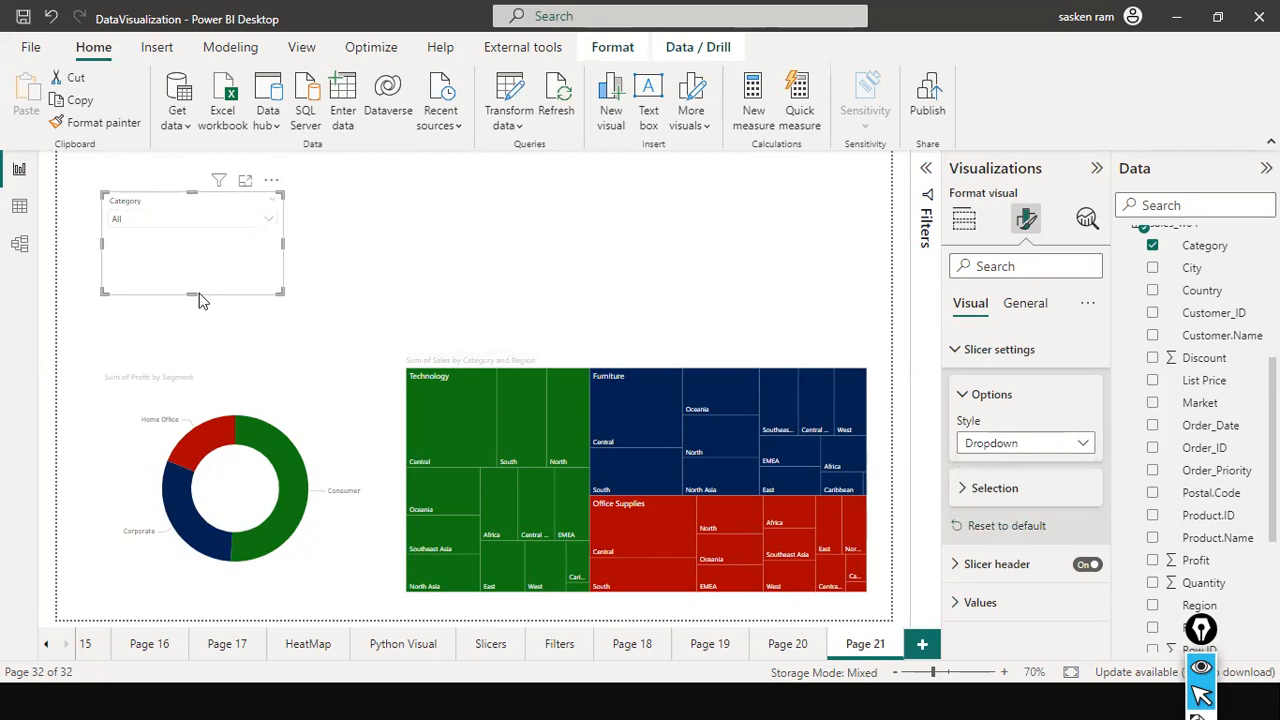
left_click_drag(197, 287, 206, 238)
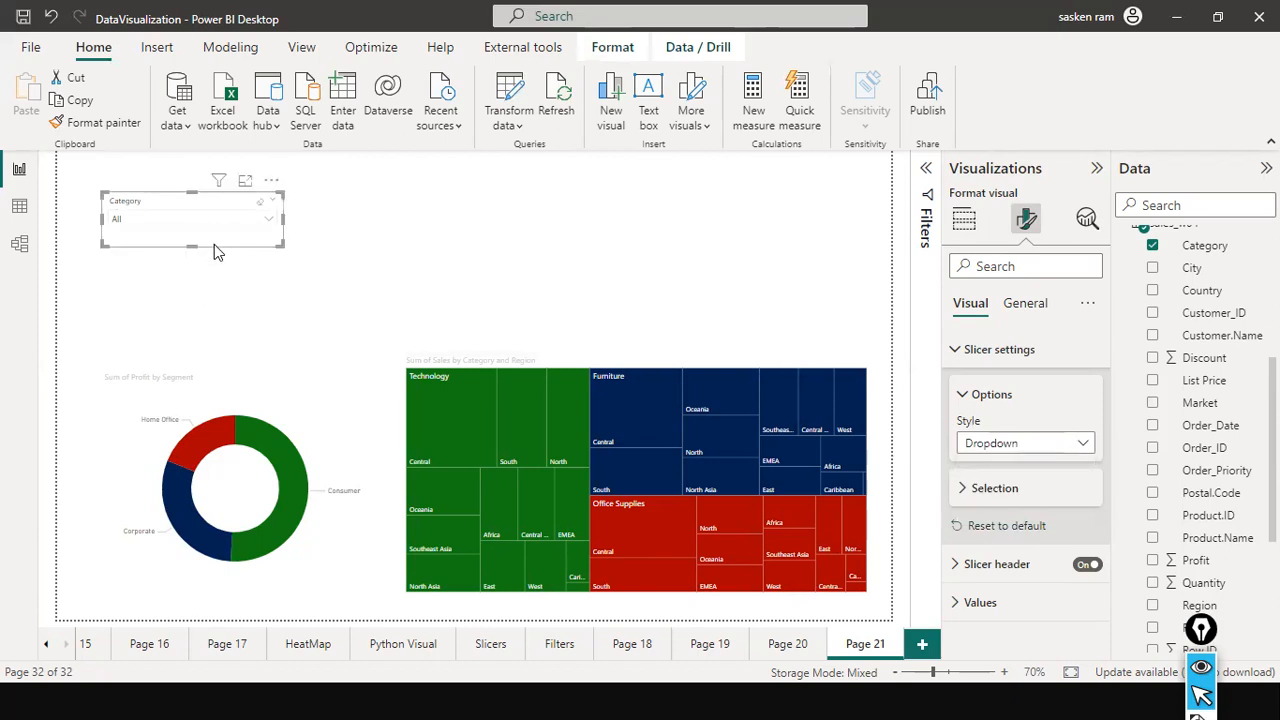
Test the Category dropdown by selecting Furniture and Technology, and clear the selections.
left_click(268, 222)
left_click(119, 236)
left_click(119, 261)
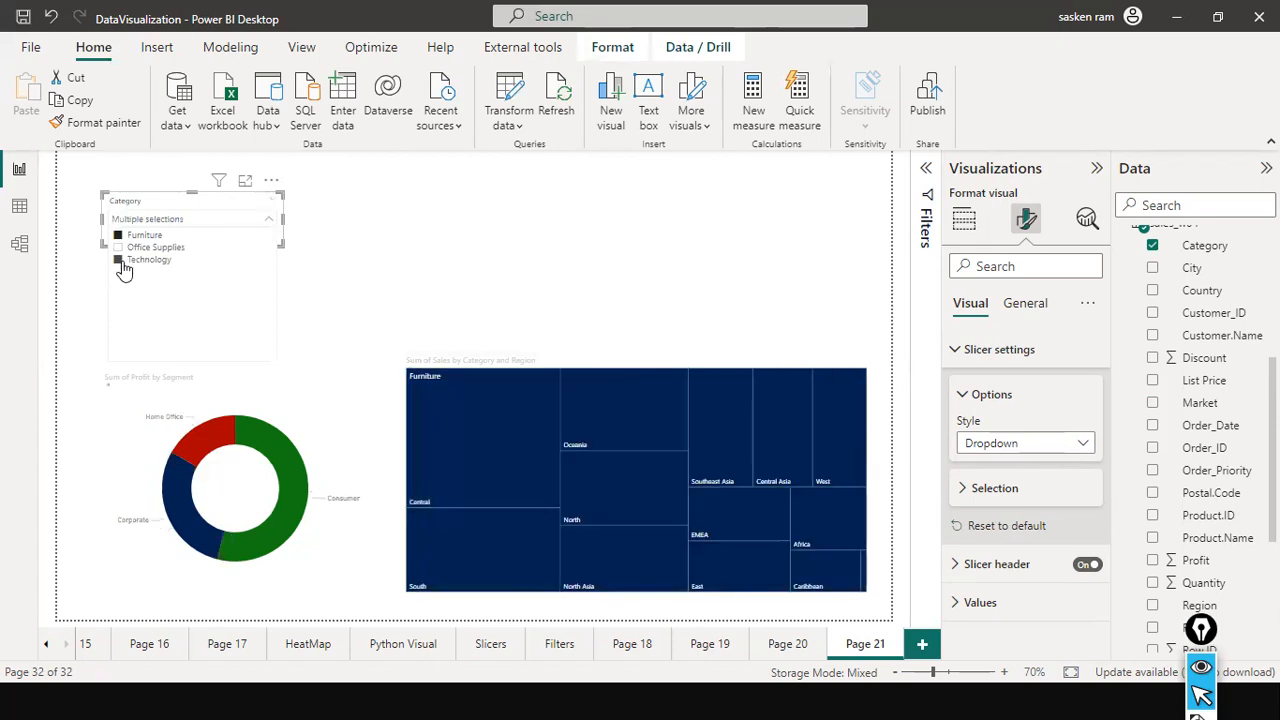
left_click(261, 204)
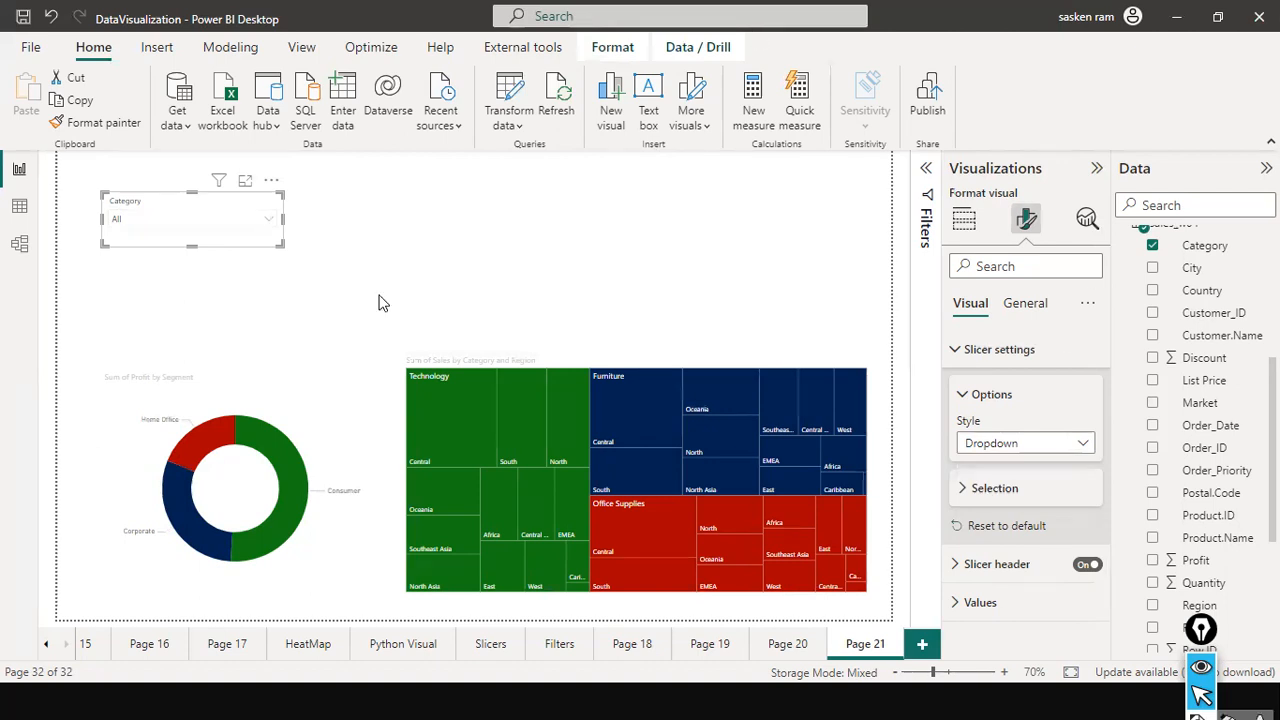
Narrow the Category slicer and review its available style options without changing the style.
left_click_drag(283, 218, 244, 218)
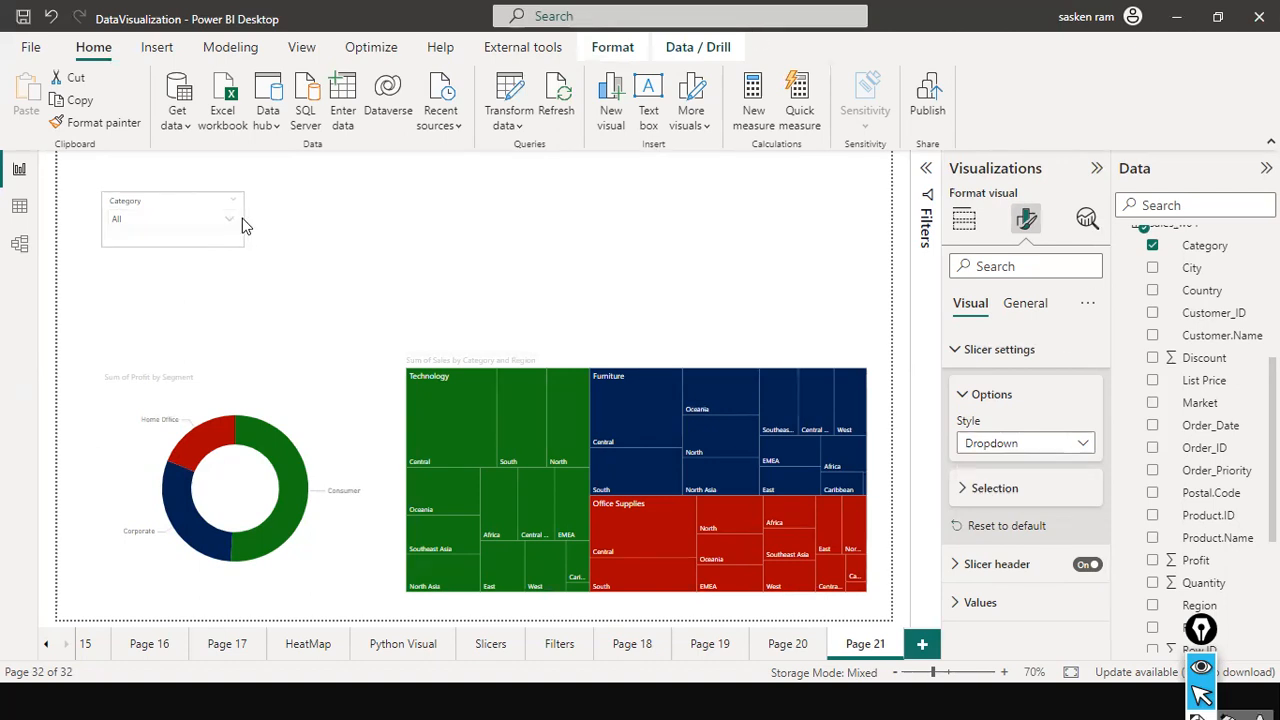
left_click(311, 271)
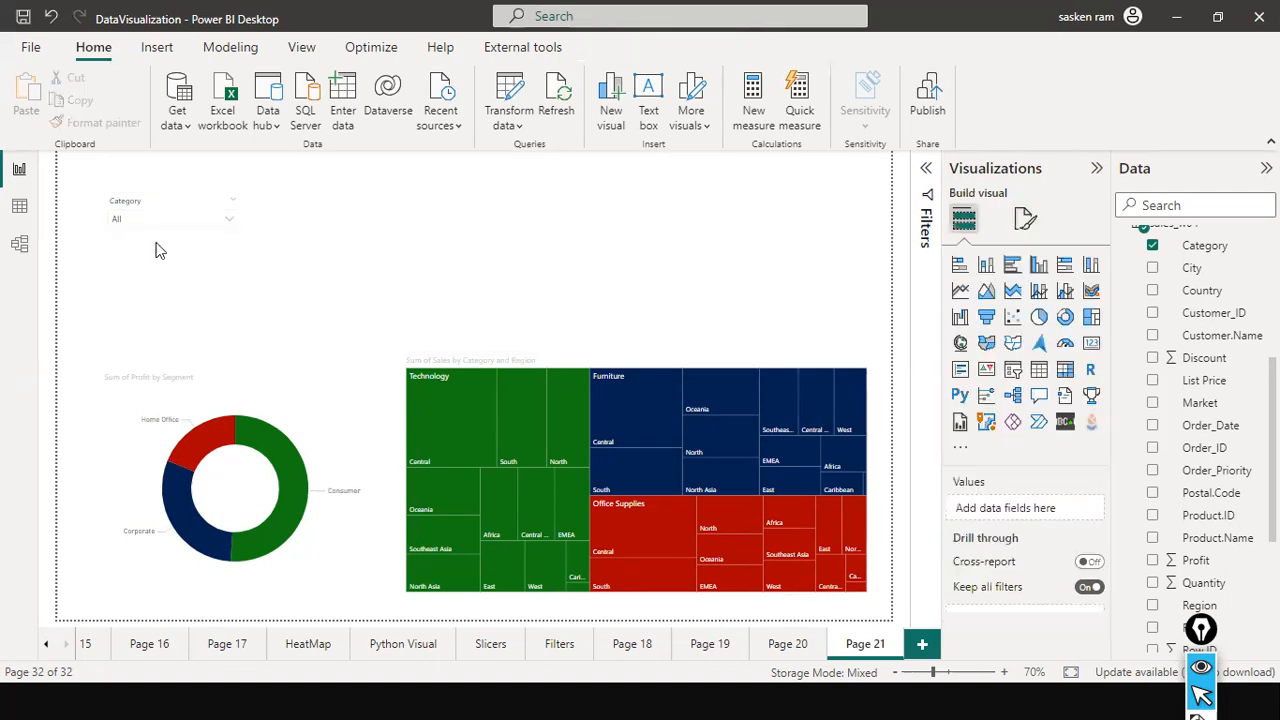
left_click(236, 216)
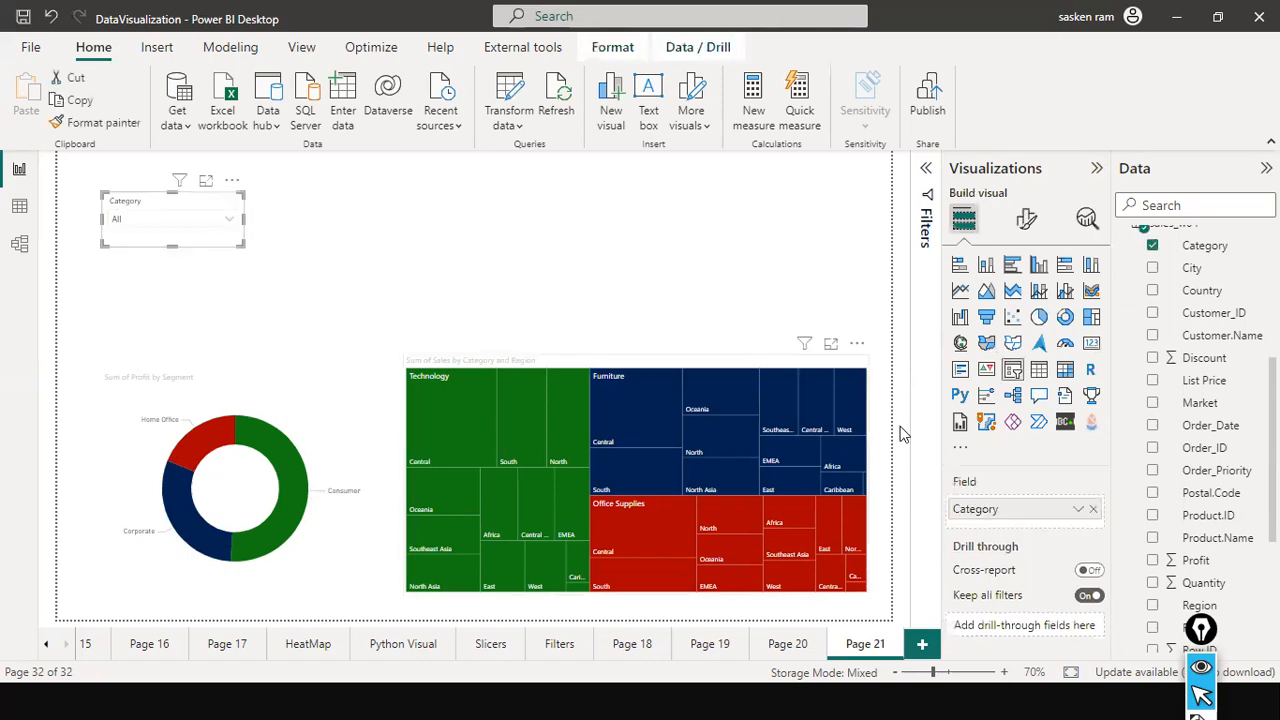
left_click(1024, 222)
left_click(995, 349)
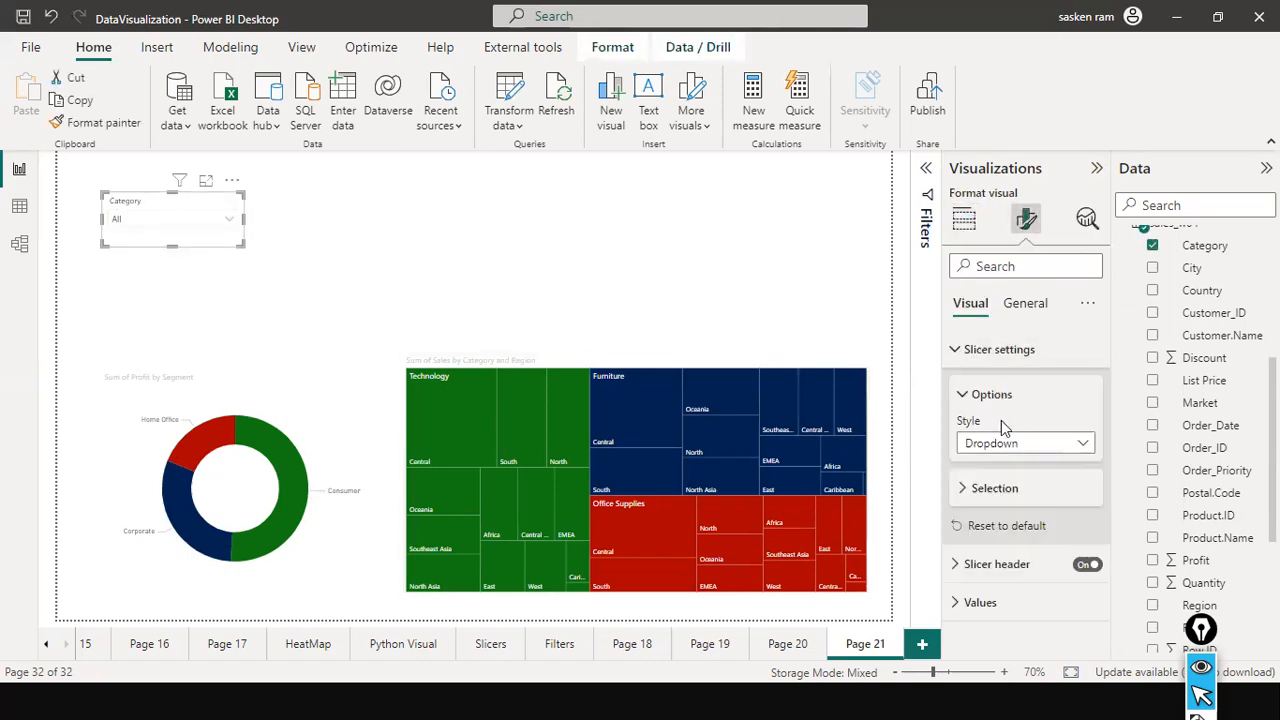
left_click(1055, 447)
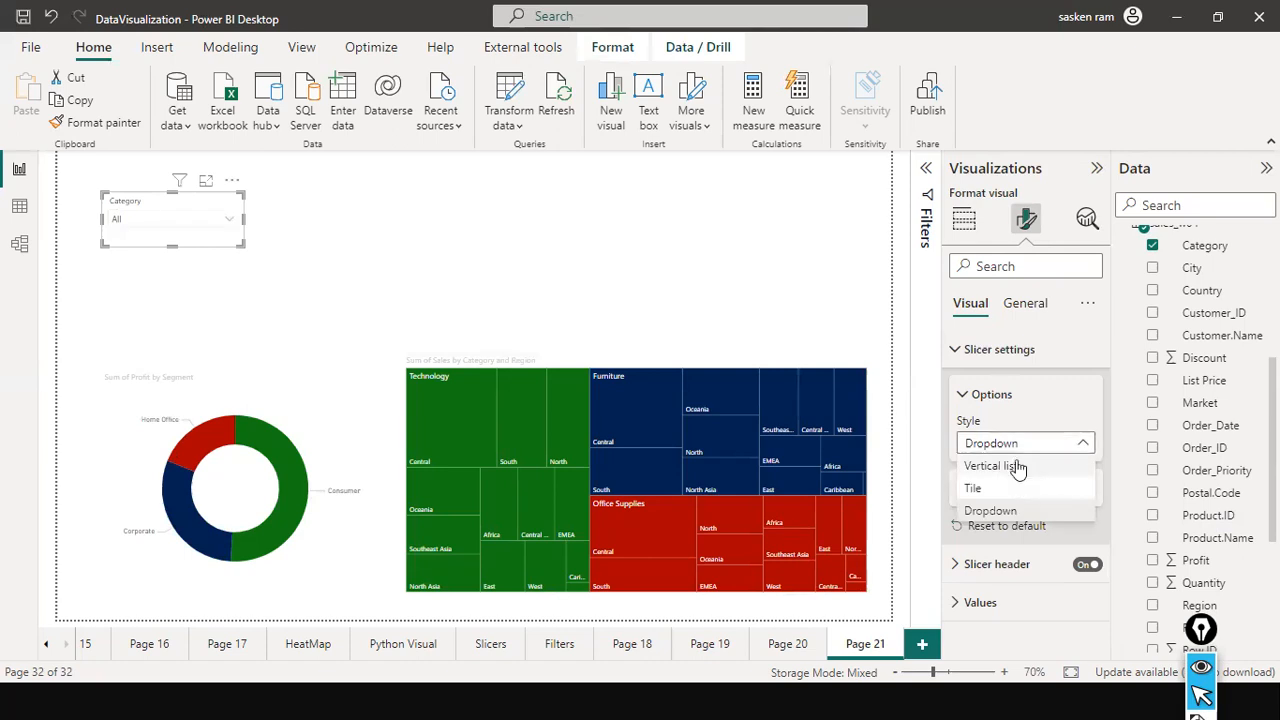
left_click(491, 243)
Add a second slicer beside the Category slicer and populate it with the Country field.
left_click(430, 246)
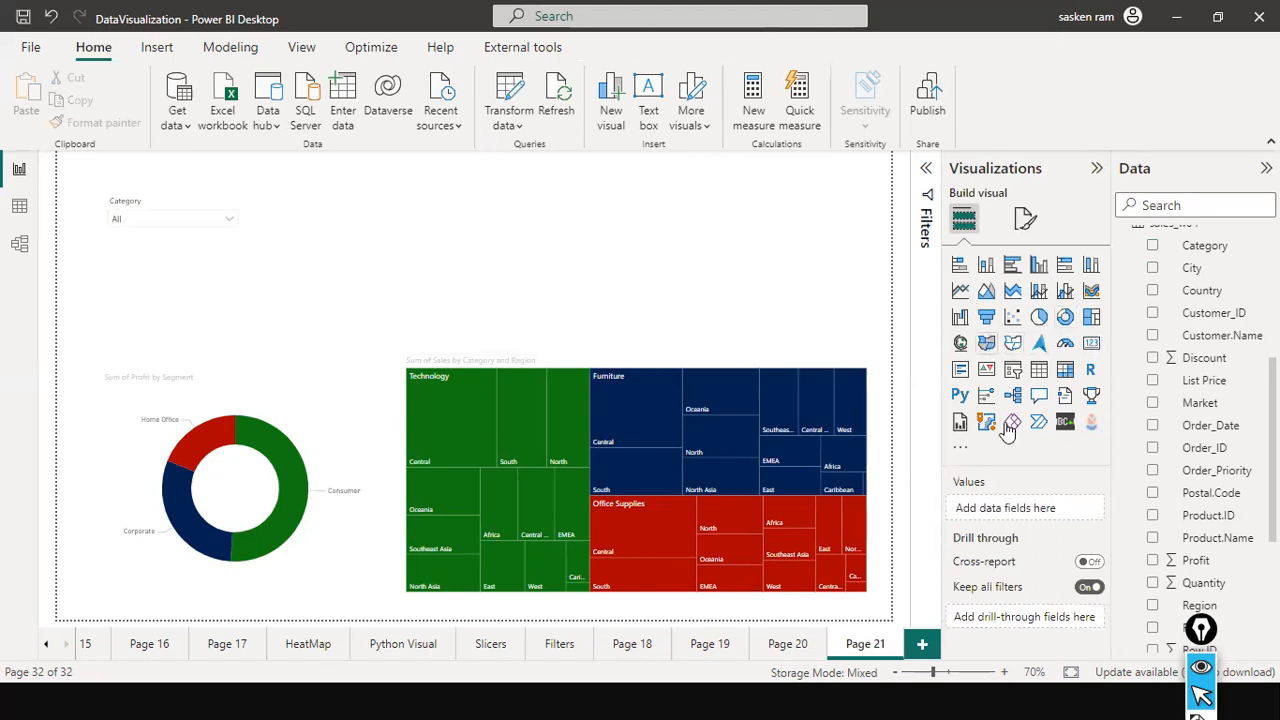
left_click(1014, 370)
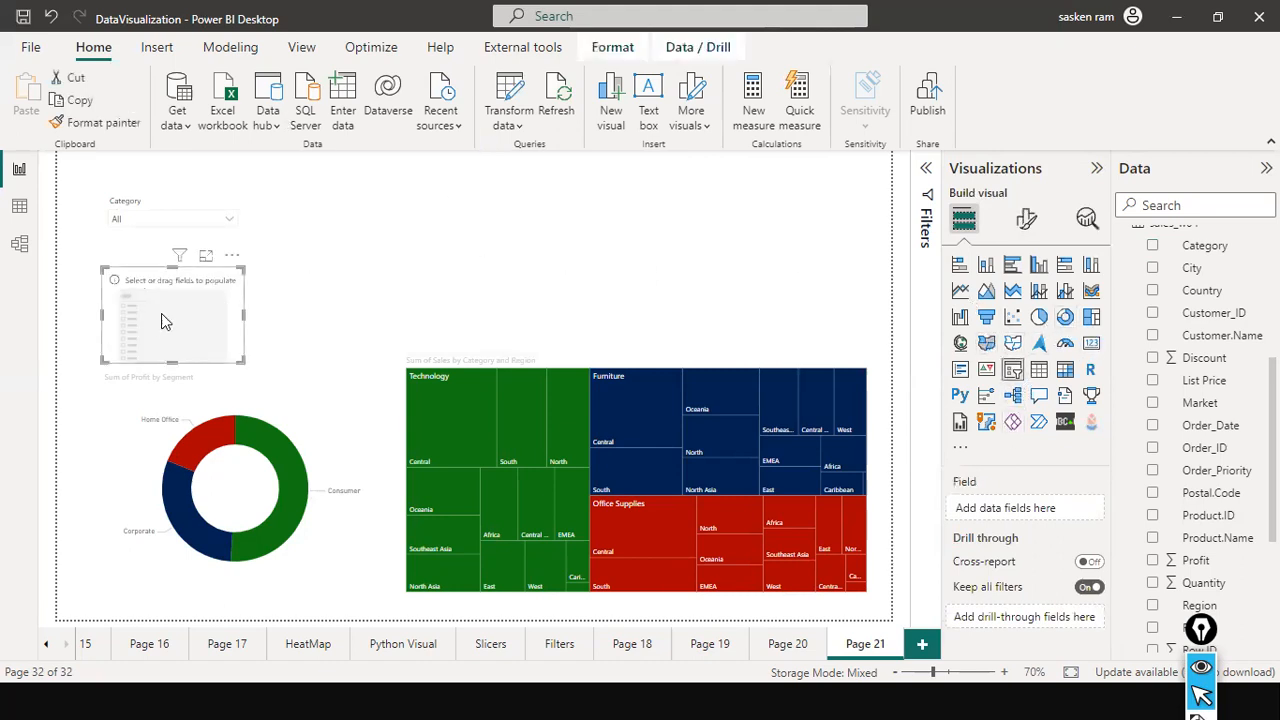
left_click_drag(340, 232, 271, 204)
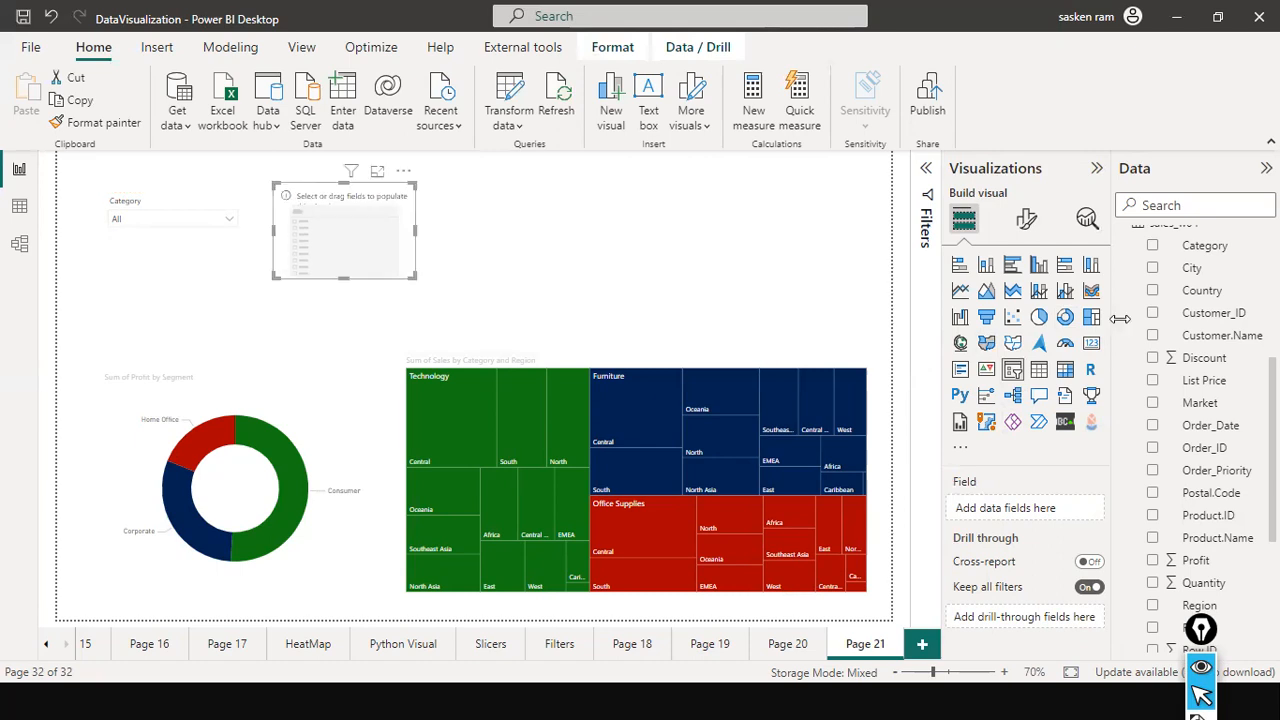
left_click_drag(1202, 291, 402, 249)
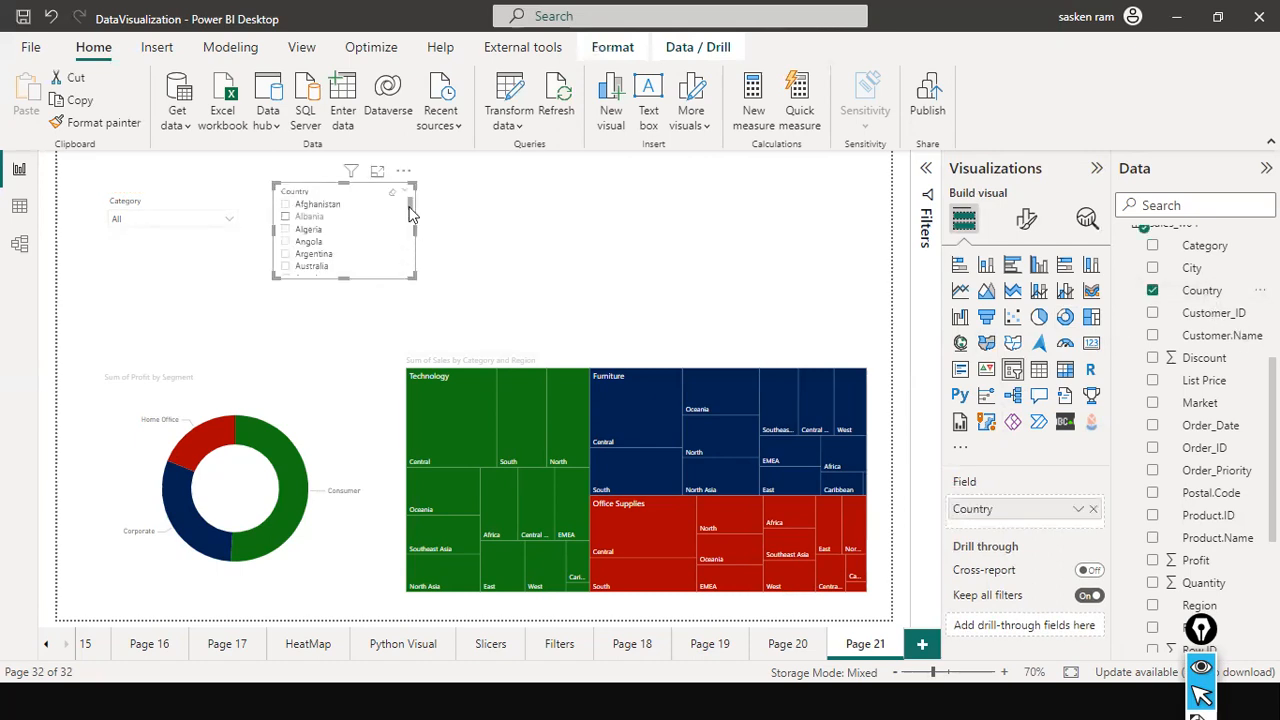
Set the Country slicer's style to Tile.
left_click(1027, 218)
left_click(996, 349)
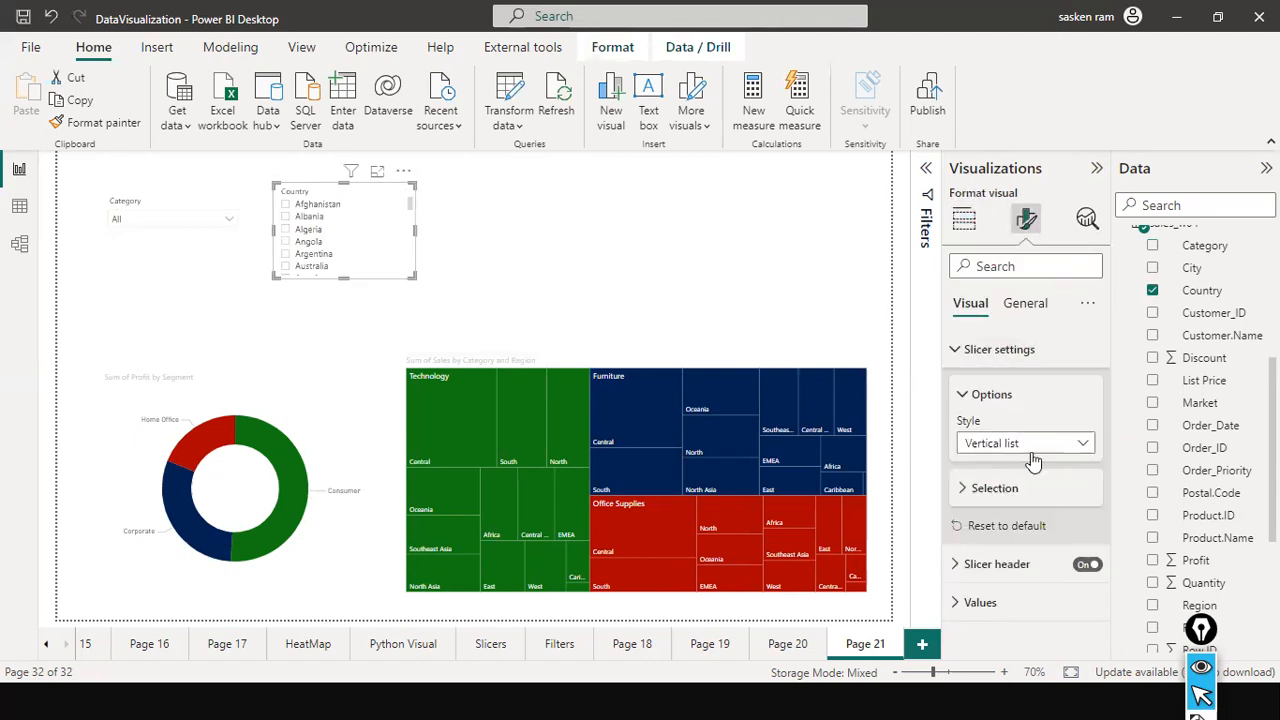
left_click(1025, 443)
left_click(1000, 487)
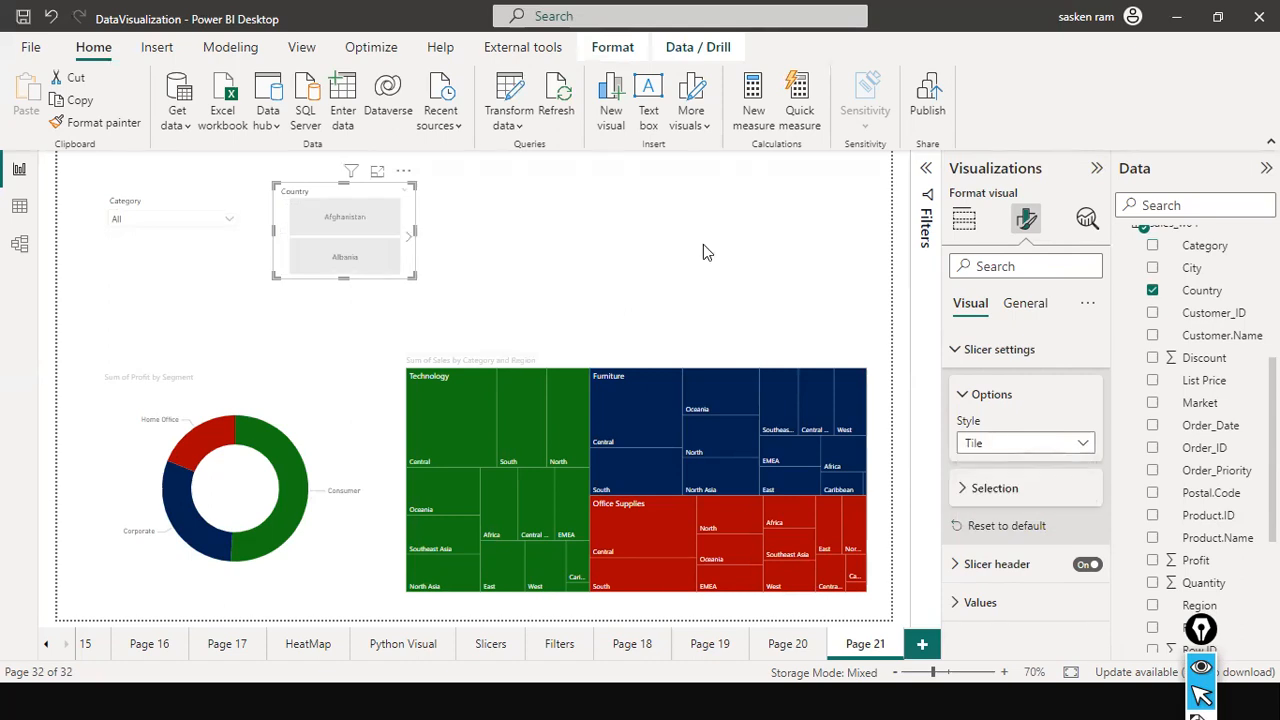
Resize the Country slicer into a single horizontal row showing six country tiles.
left_click_drag(415, 231, 948, 267)
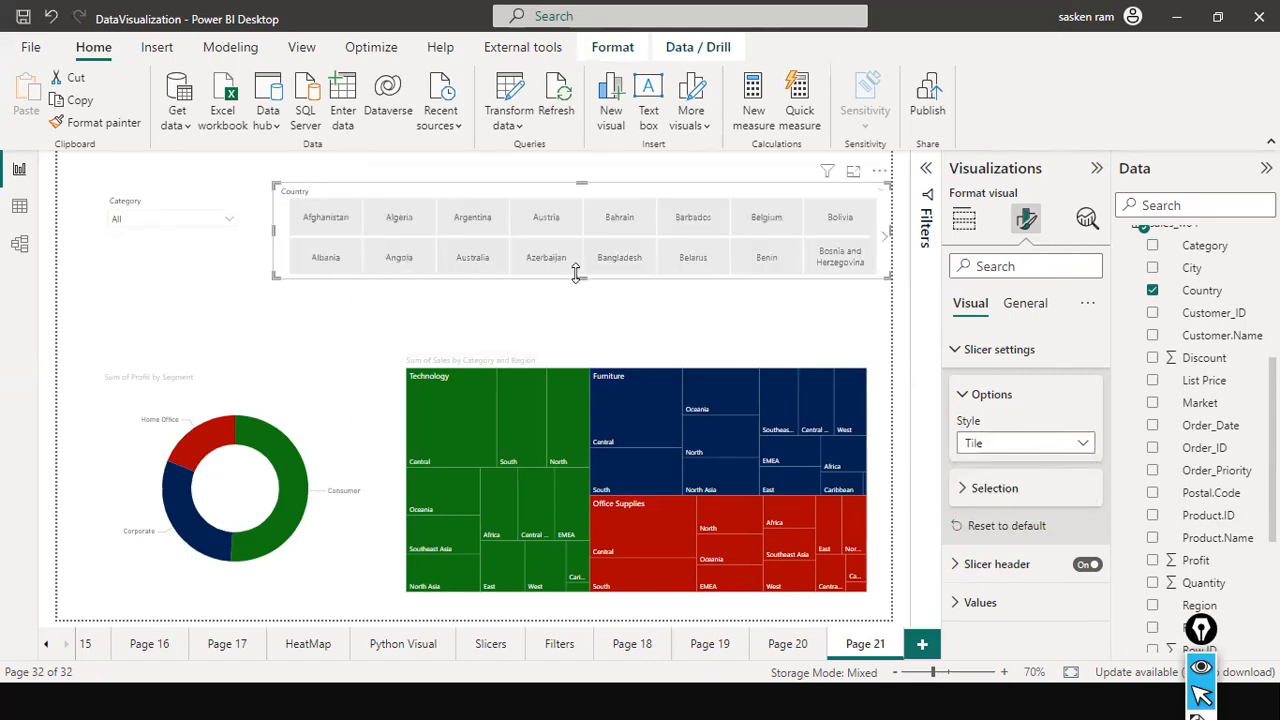
left_click_drag(581, 278, 583, 224)
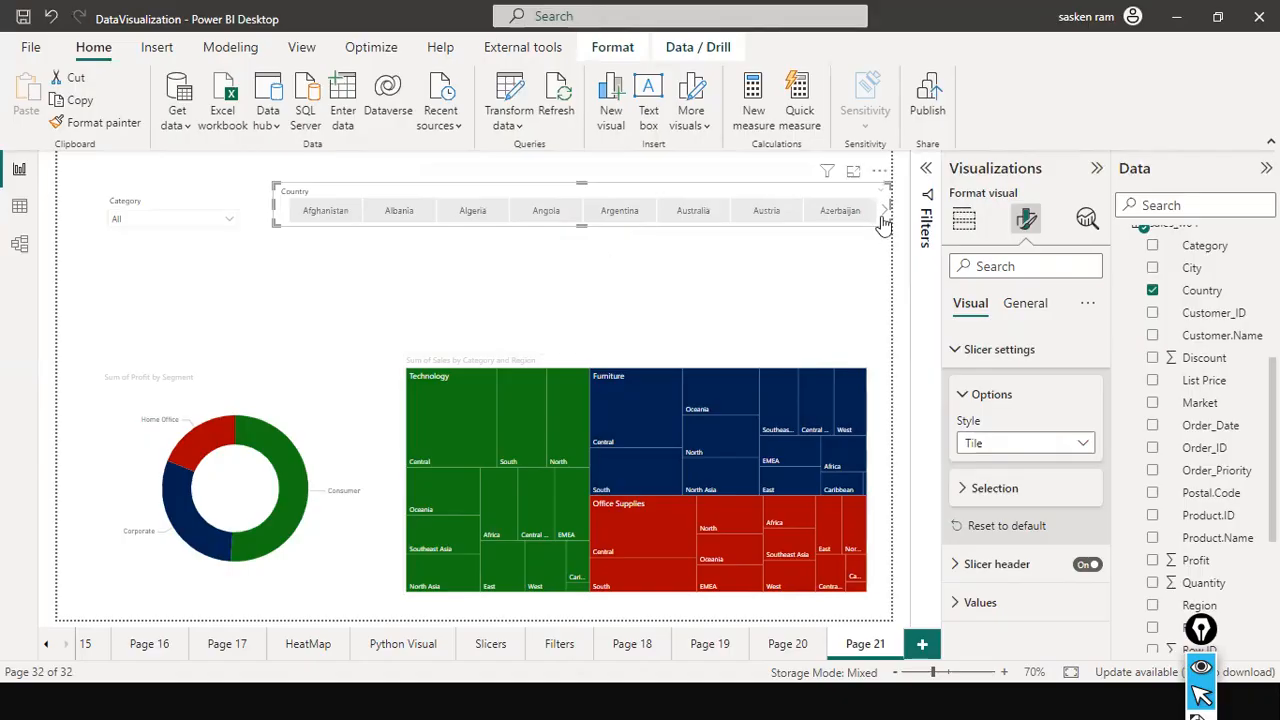
left_click_drag(890, 220, 728, 226)
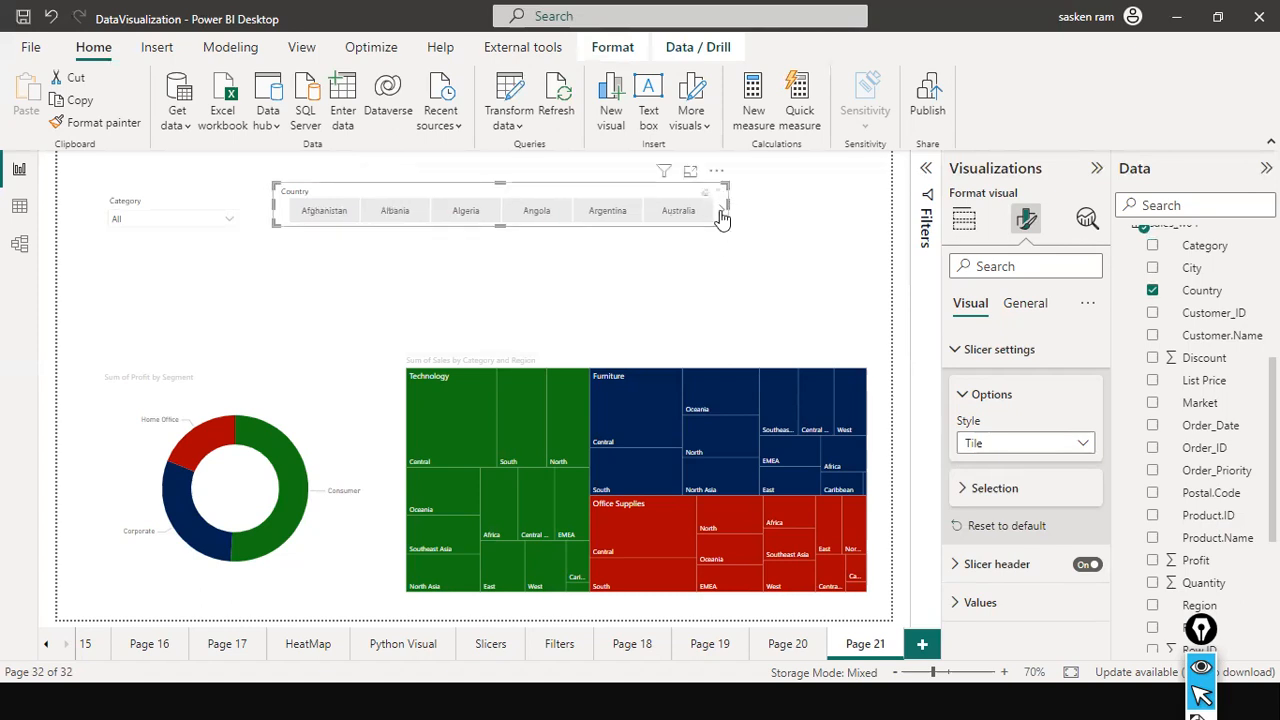
Page forward through the country tiles and move the Country slicer above the treemap.
left_click(720, 212)
left_click(720, 212)
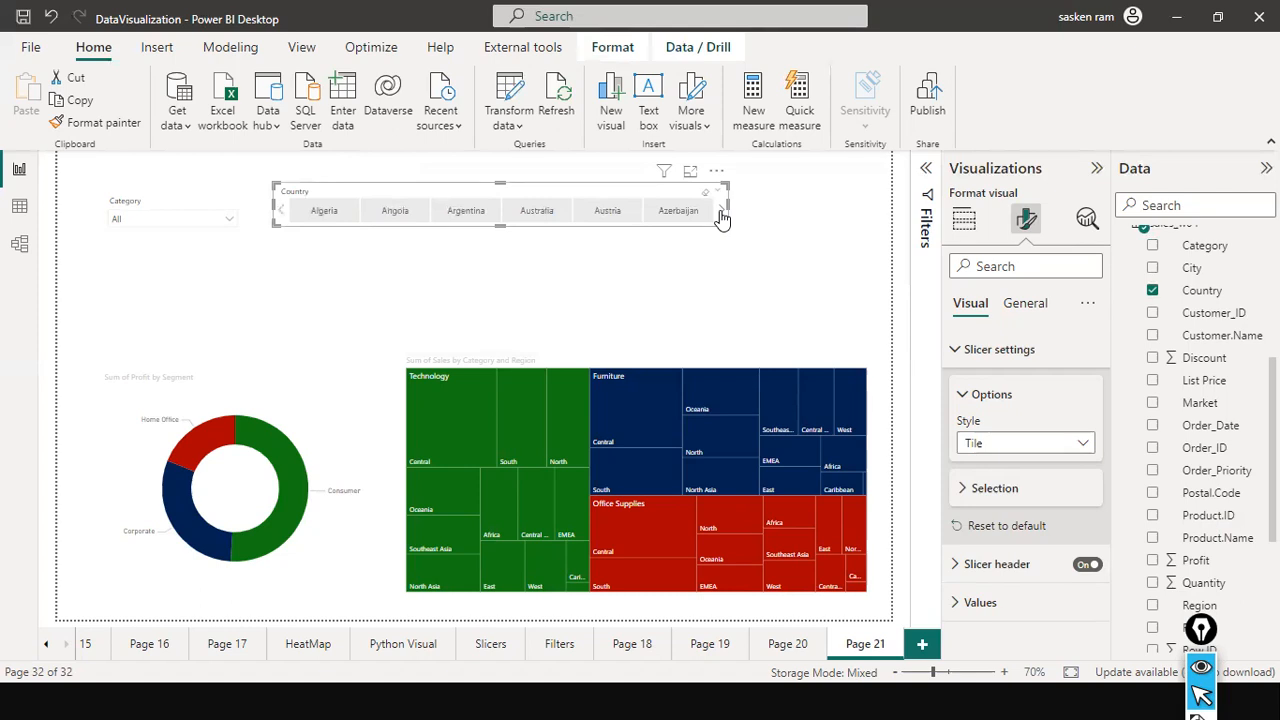
left_click(720, 212)
left_click(720, 212)
left_click(720, 212)
left_click(720, 212)
left_click_drag(497, 221, 682, 200)
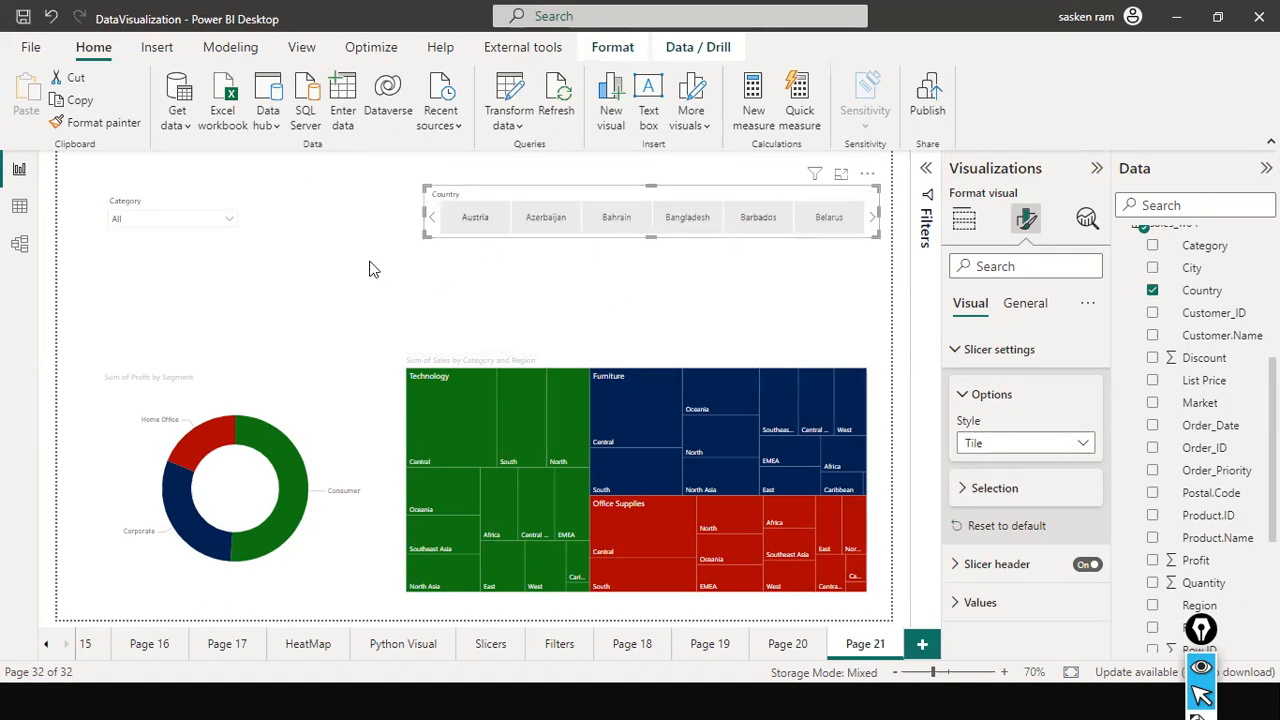
Add a third slicer below the Country tiles, populate it with Sales, and lower its upper limit to about 10,831.
left_click(133, 224)
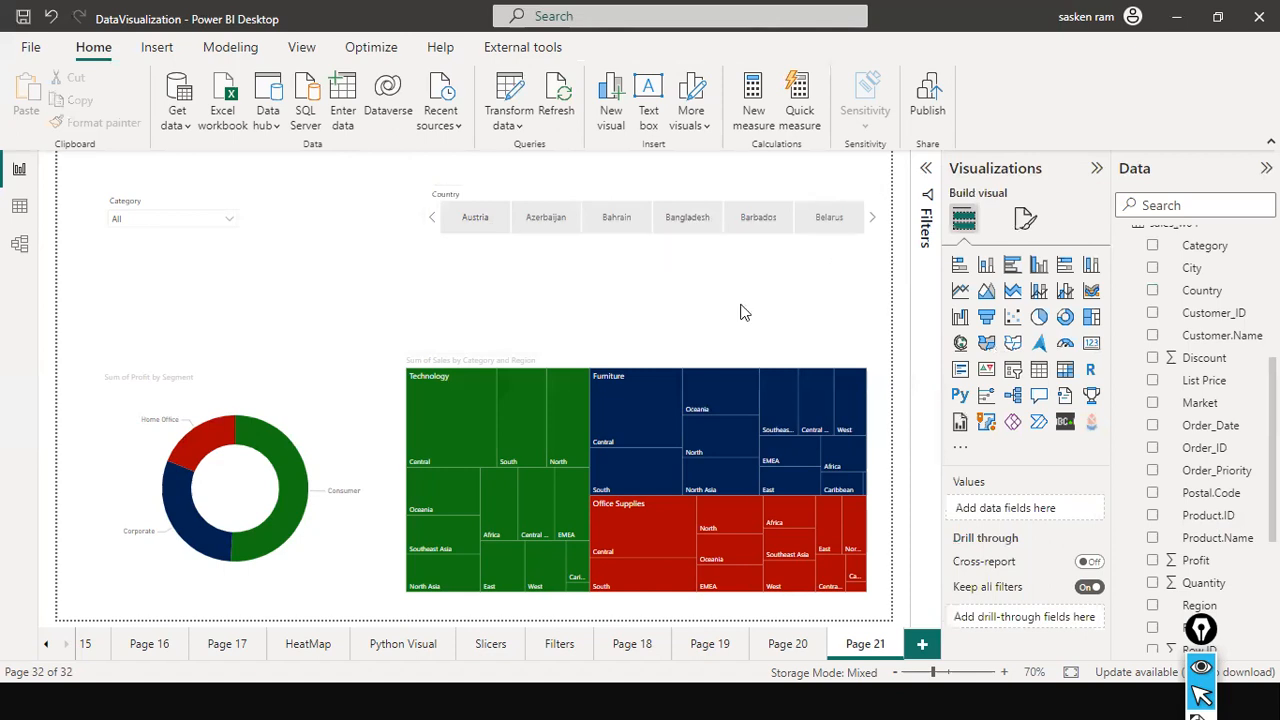
left_click(1013, 378)
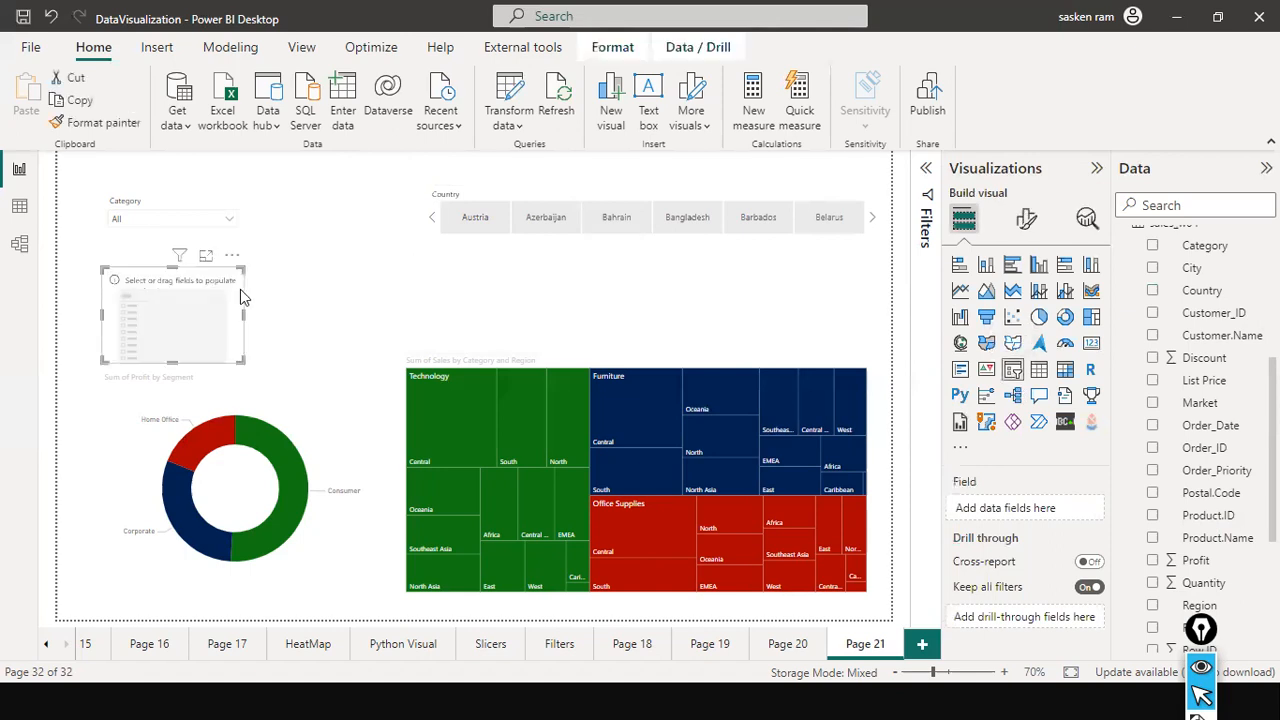
left_click_drag(370, 275, 392, 263)
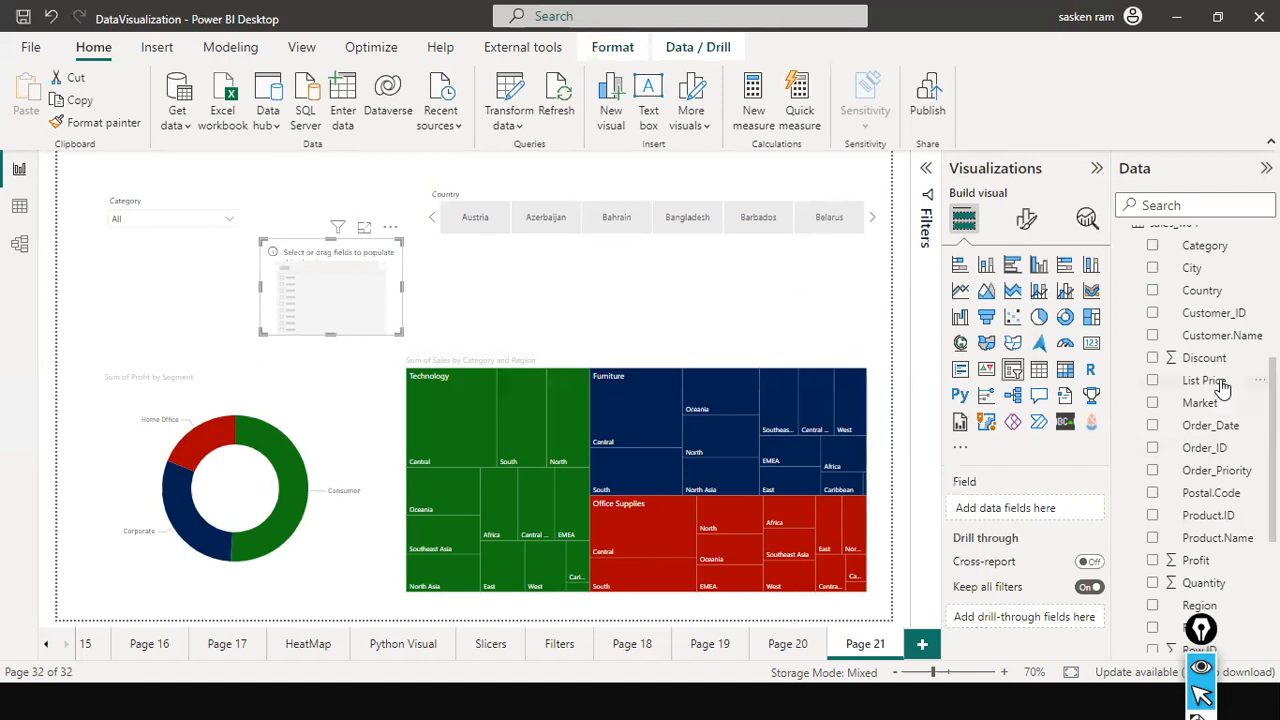
left_click_drag(1222, 386, 426, 289)
scroll(1224, 490, "down", 5)
left_click_drag(1197, 417, 321, 296)
left_click_drag(395, 303, 344, 289)
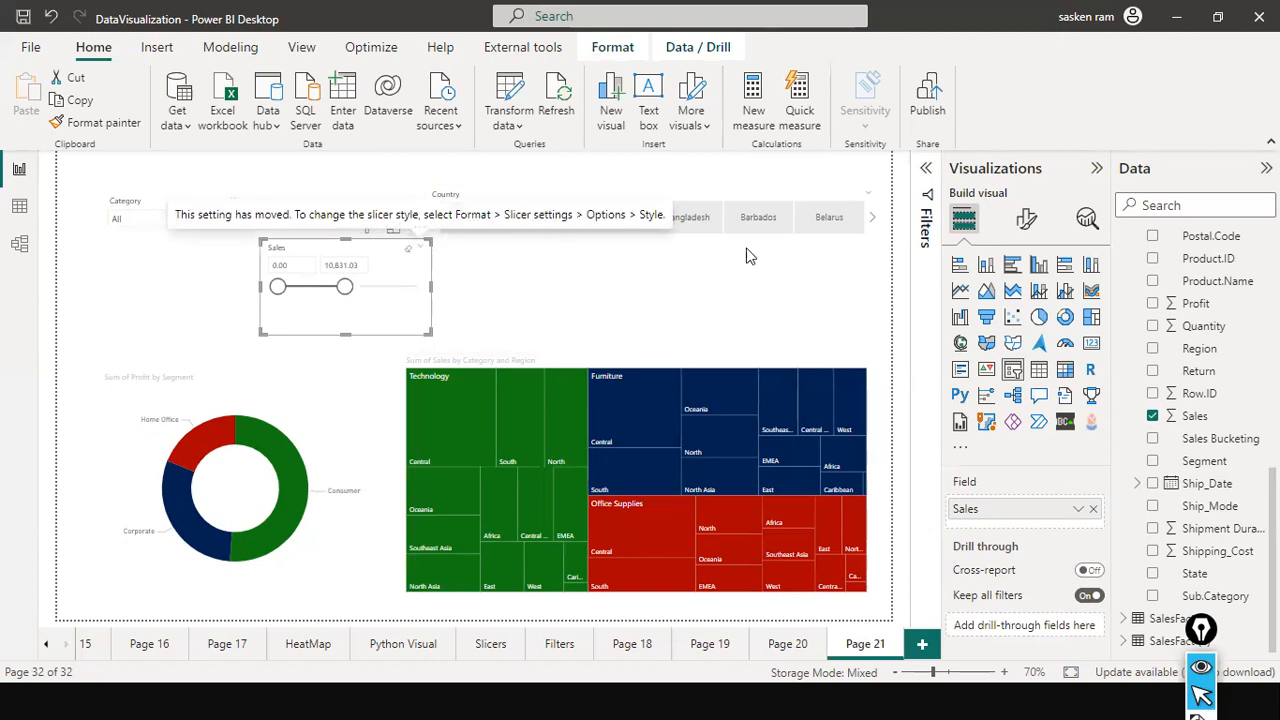
Set the Sales slicer's style to Less than or equal to.
left_click(1027, 225)
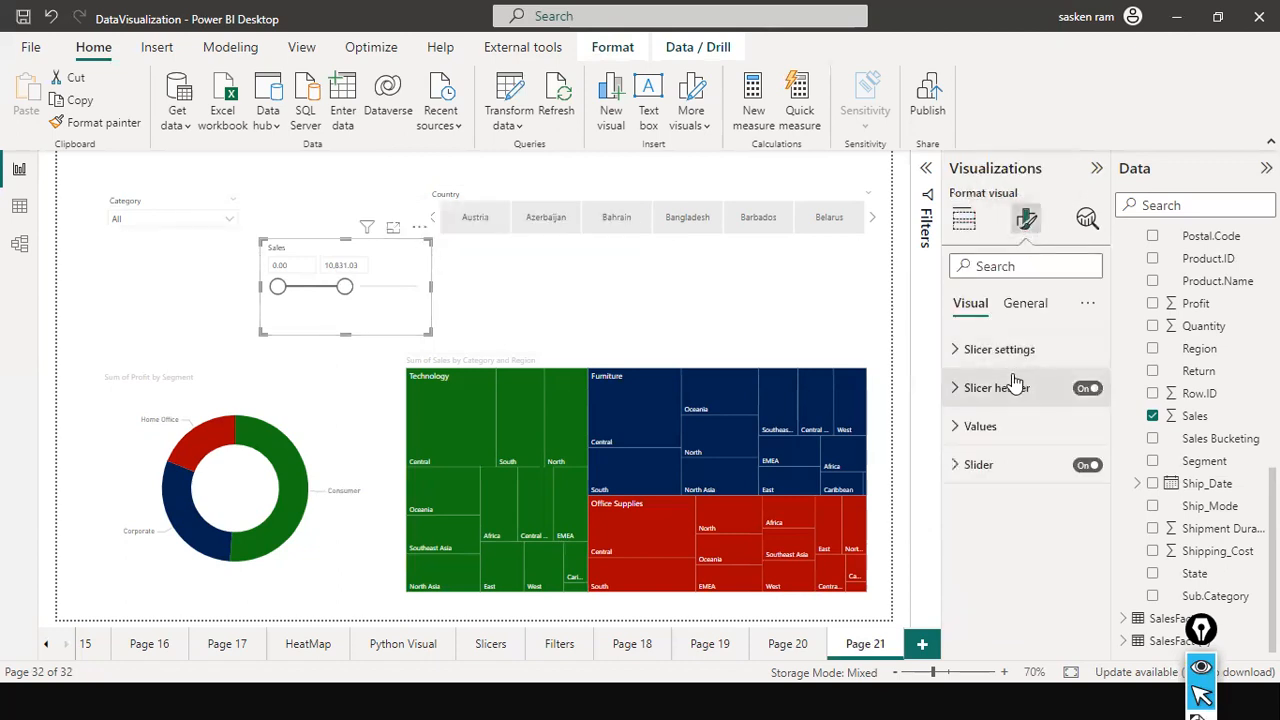
left_click(1060, 349)
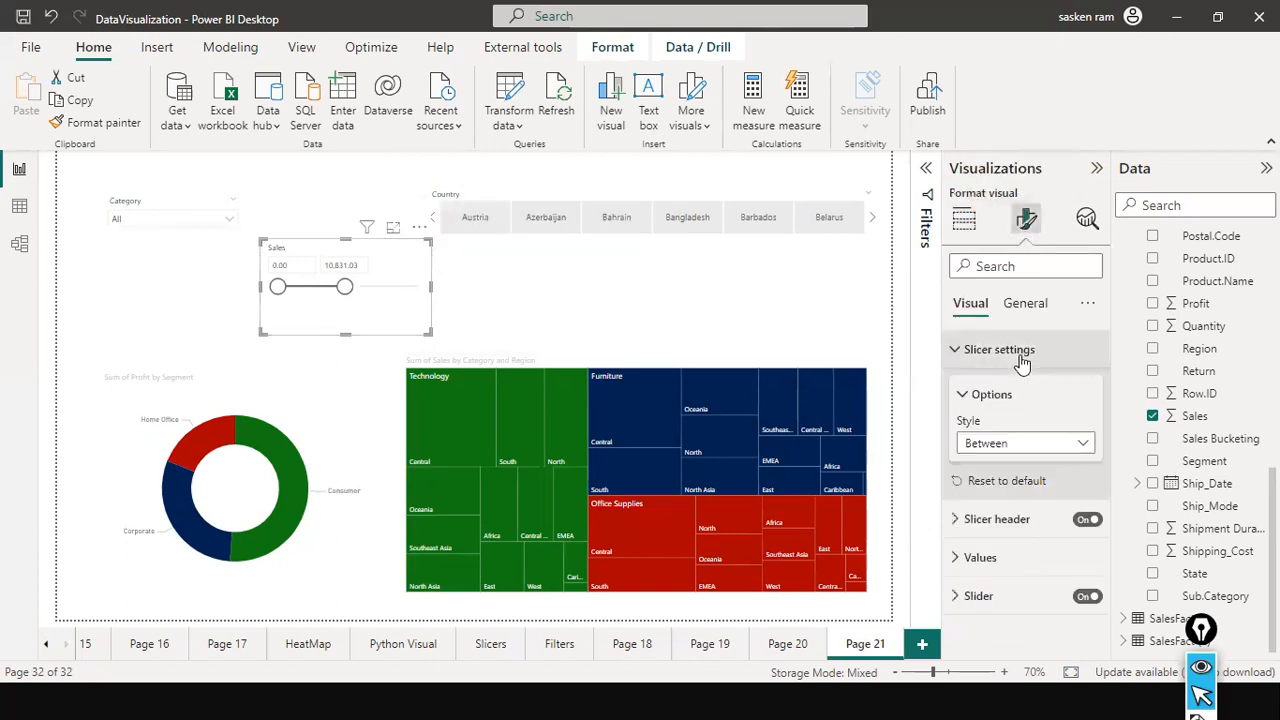
left_click(1093, 443)
left_click(1093, 441)
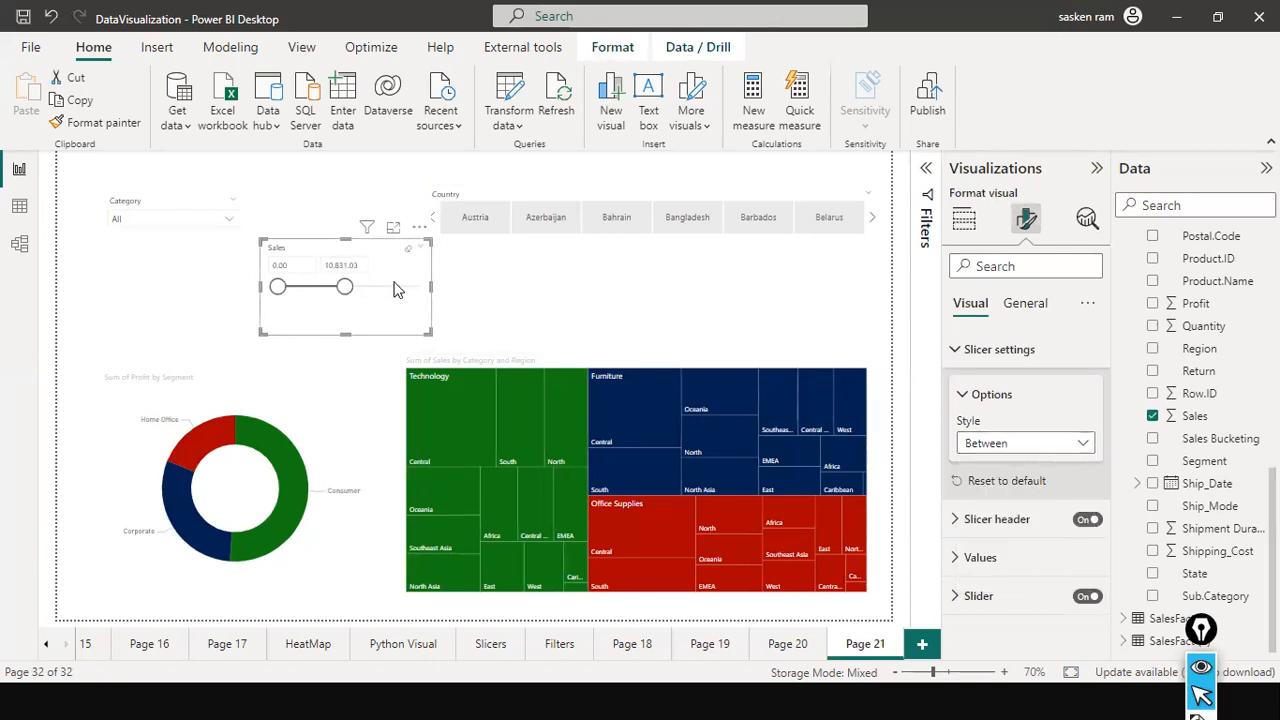
left_click(1073, 443)
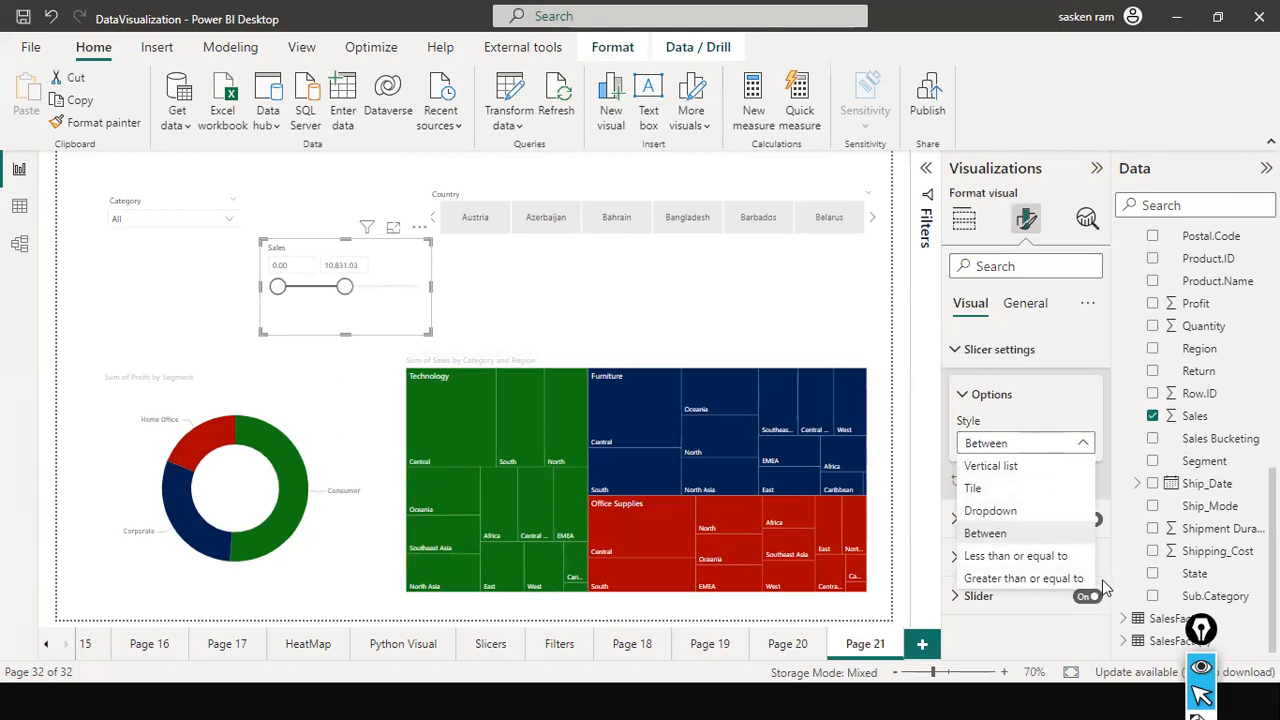
left_click(1048, 557)
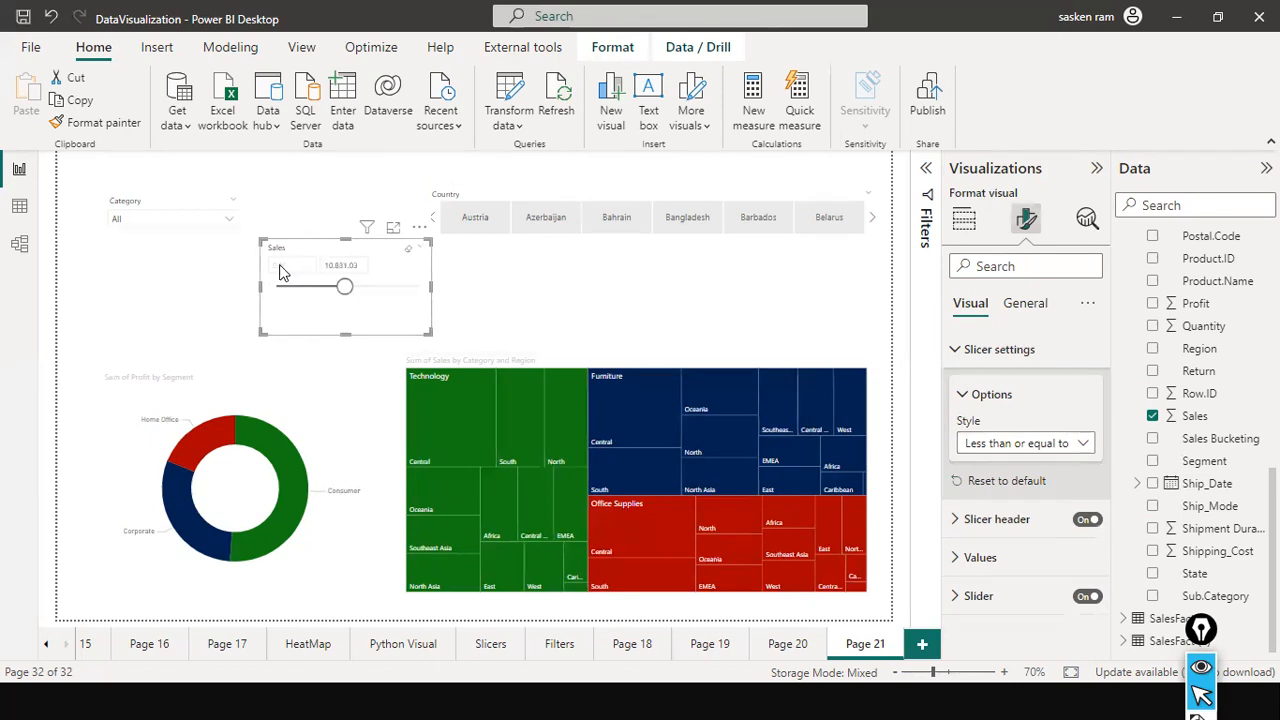
Set the Sales slicer's upper limit to 12000.
left_click(359, 265)
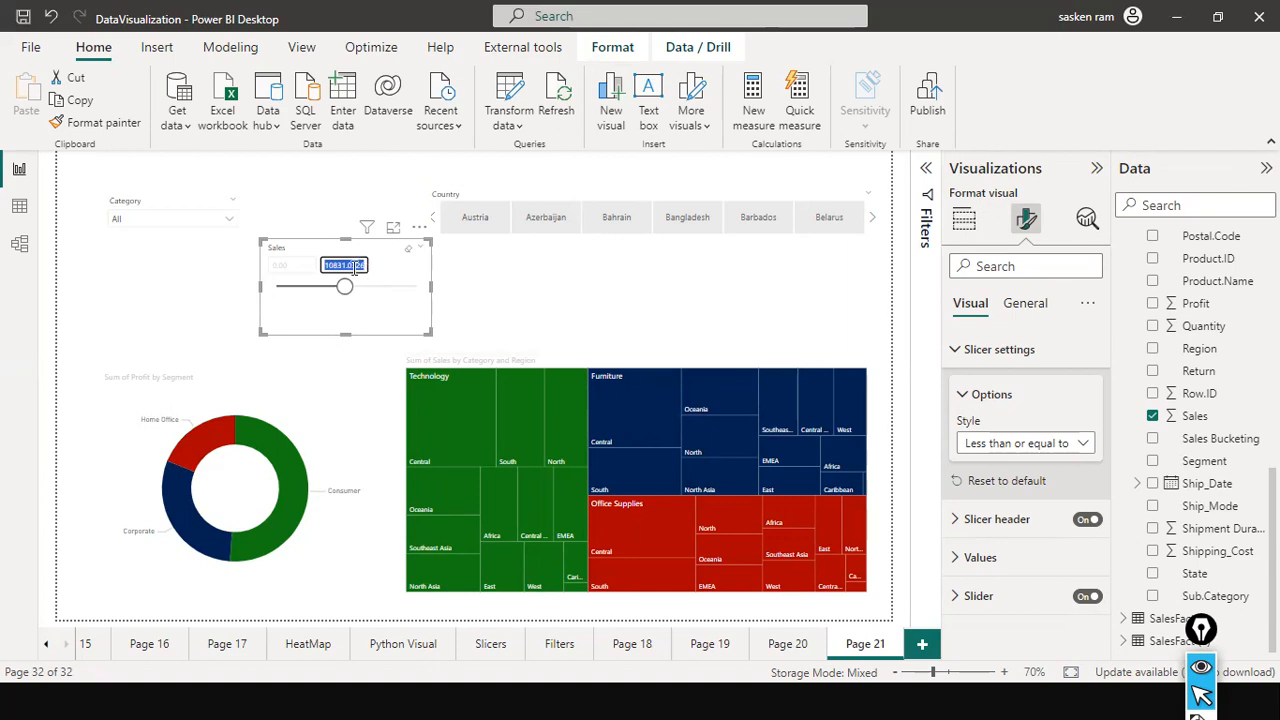
left_click(352, 266)
double_click(352, 266)
type("1")
type("12000")
key("Return")
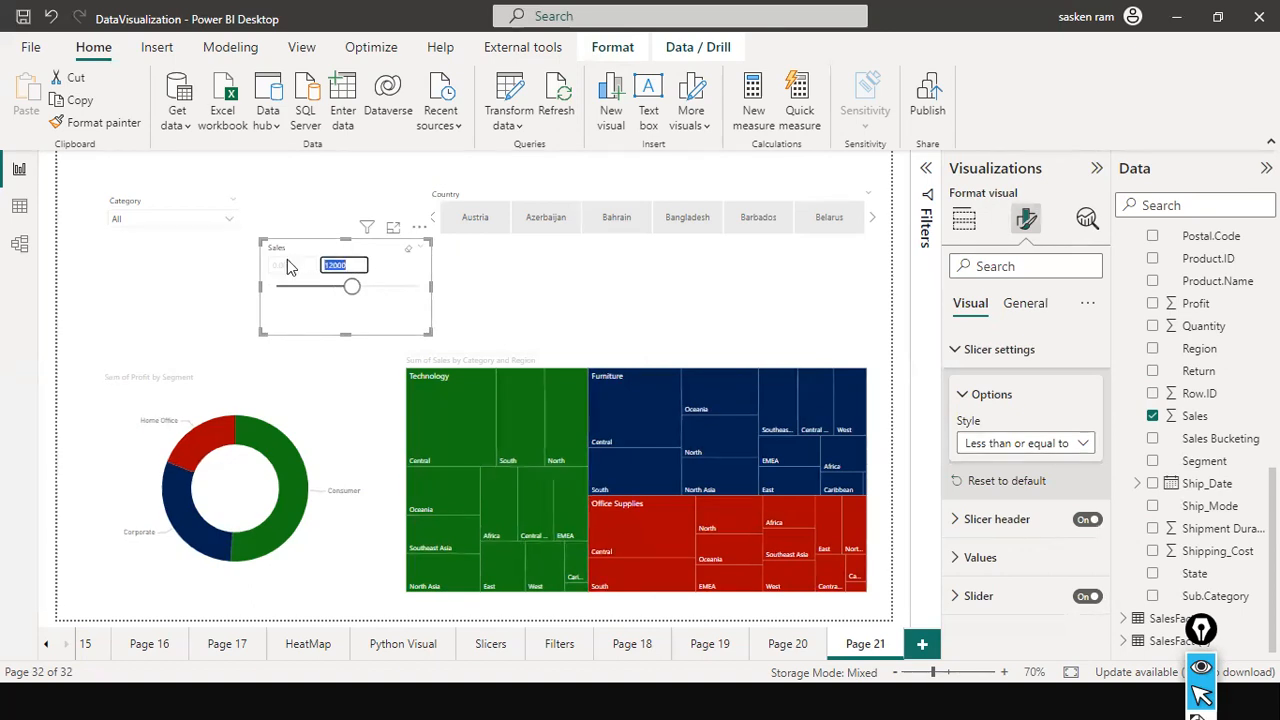
Lower the Sales slicer's upper limit with its slider to about 8,216.
double_click(337, 265)
mouse_move(350, 292)
left_mouse_down()
mouse_move(319, 299)
mouse_move(338, 296)
left_mouse_up()
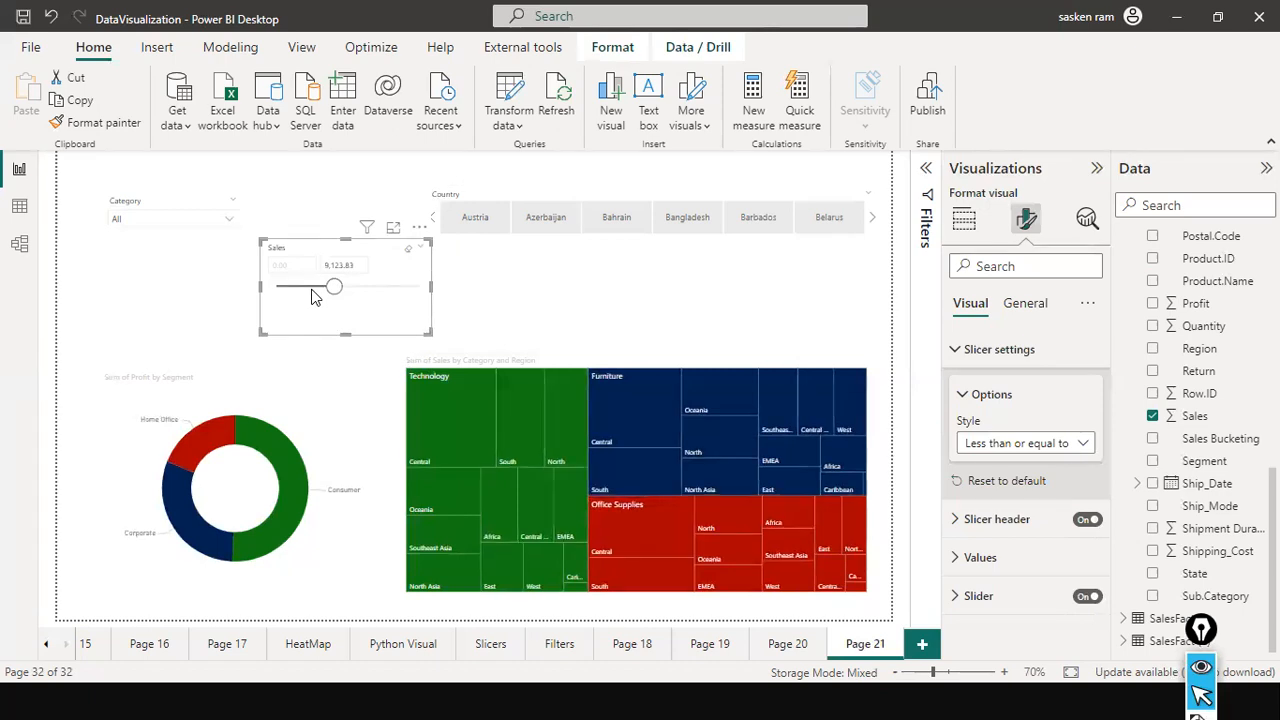
left_click_drag(322, 298, 357, 282)
left_click(322, 266)
left_click(280, 266)
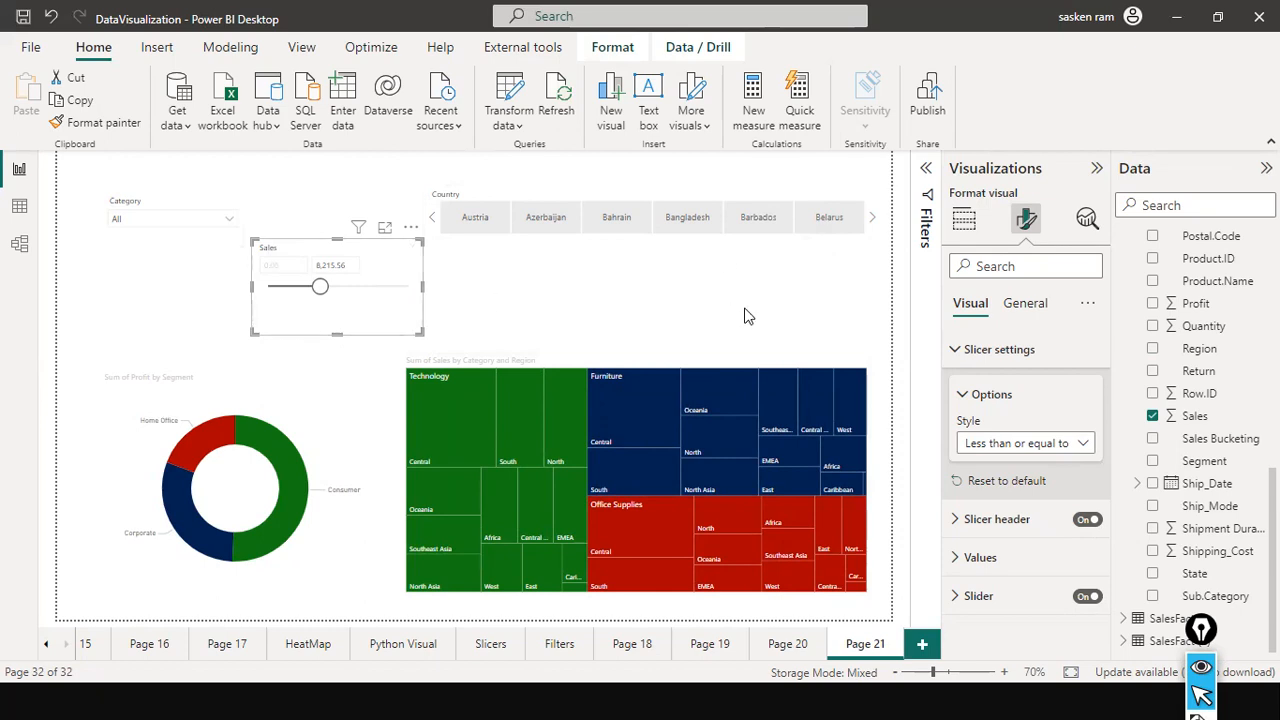
Switch the Sales slicer's style to Greater than or equal to and set its lower limit to 10000.
left_click(1000, 443)
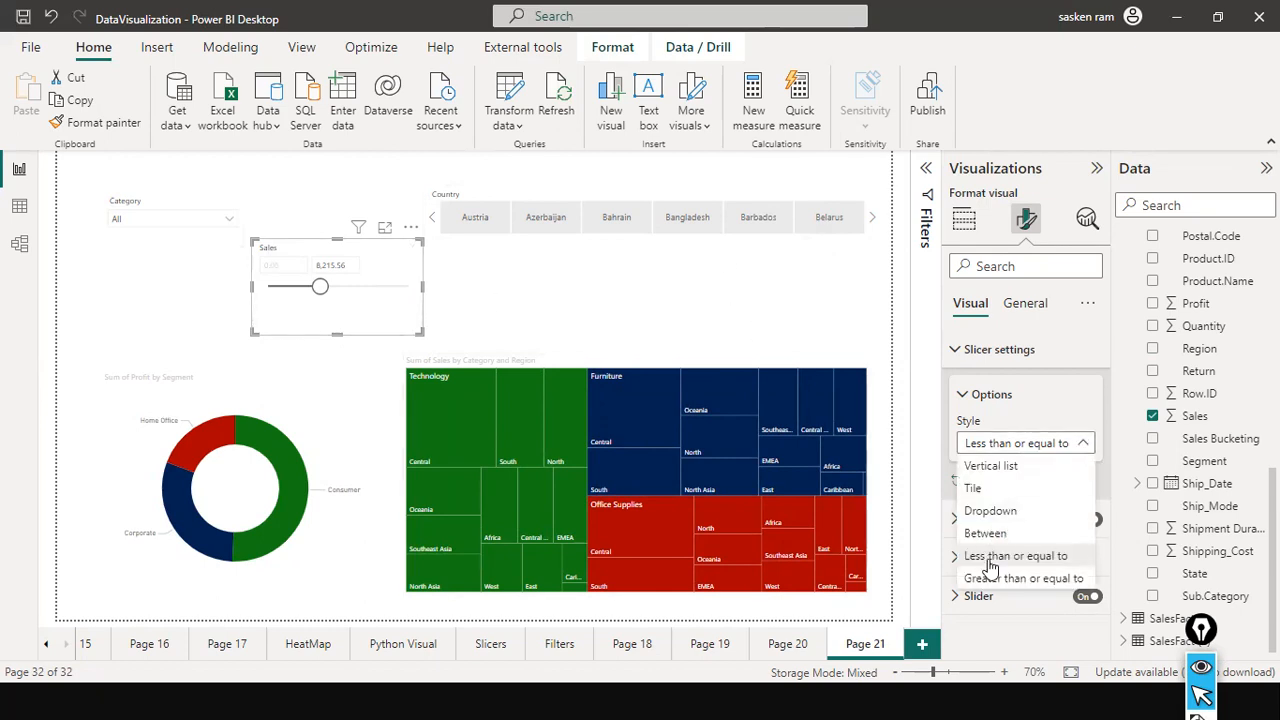
left_click(997, 582)
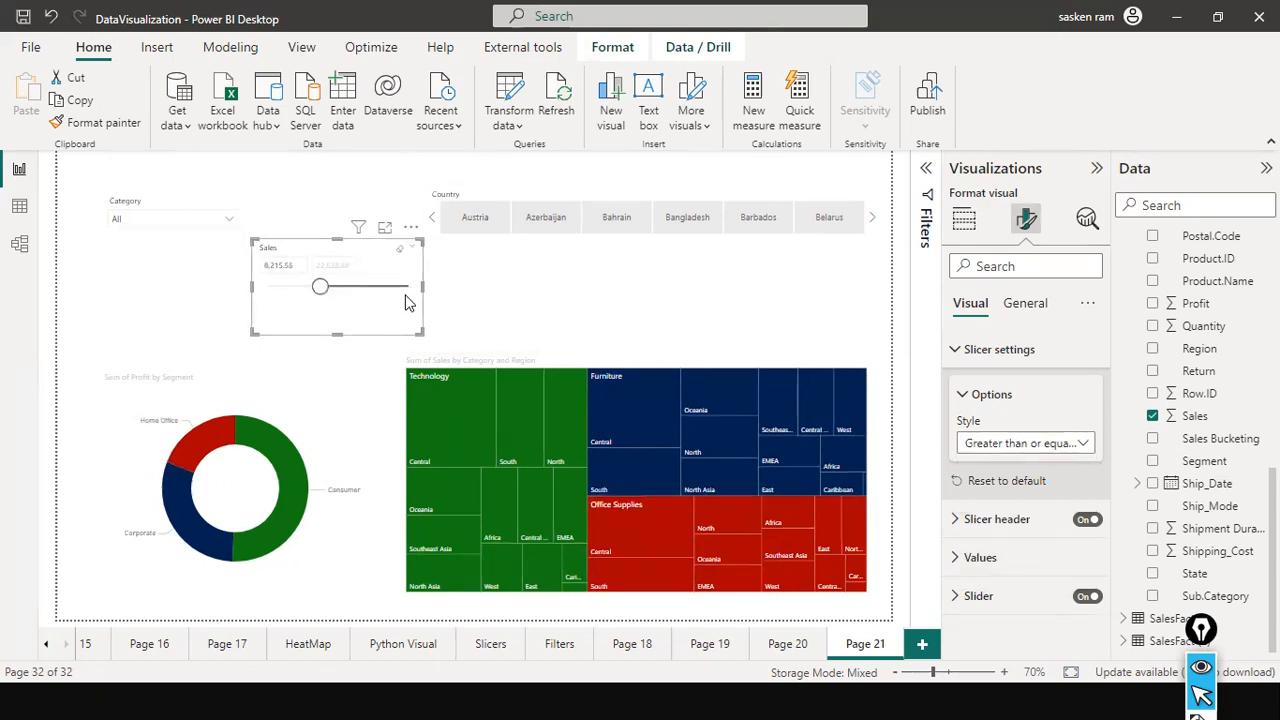
left_click_drag(293, 268, 206, 274)
key("BackSpace")
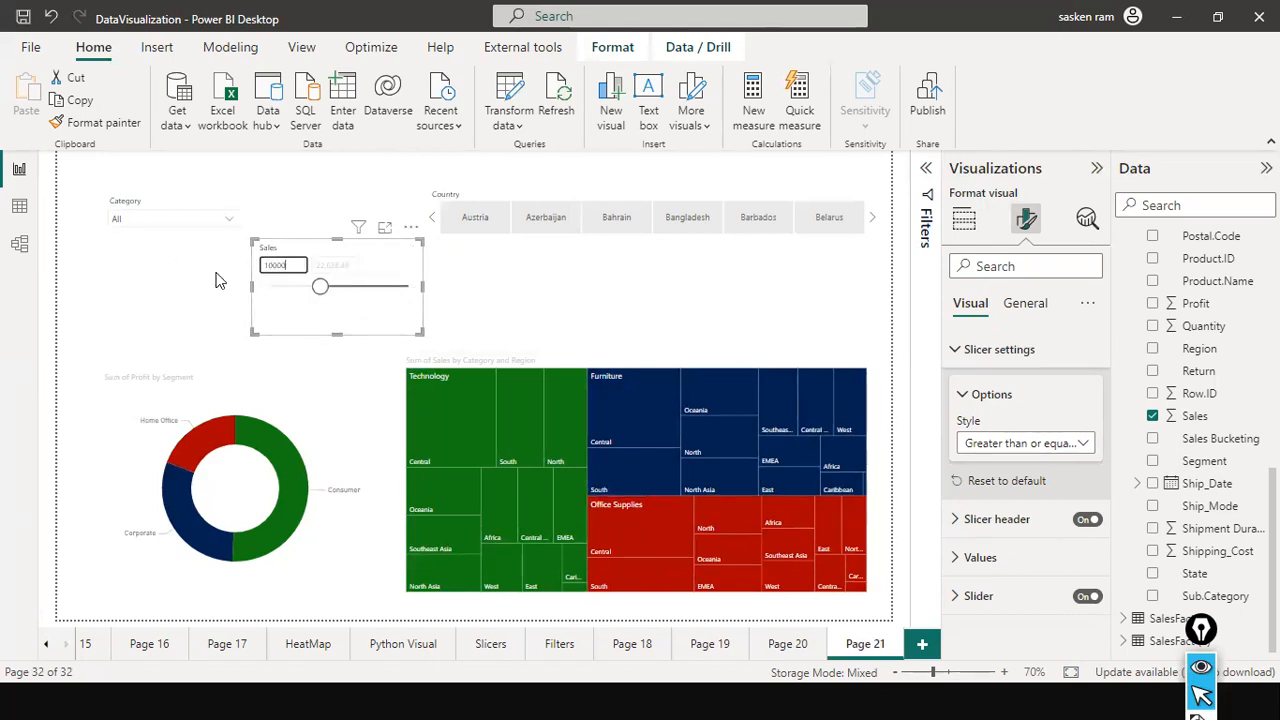
key("Return")
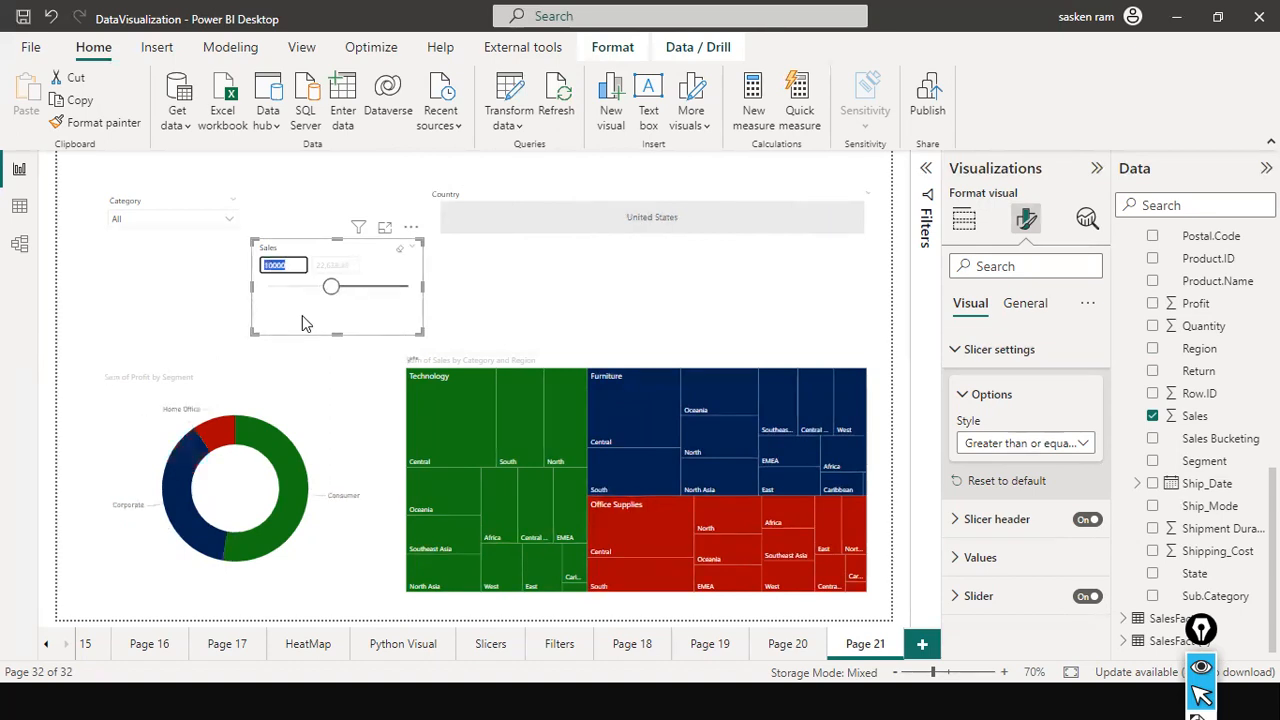
Set the Sales slicer's style to Between and adjust its range to 0 through about 8,863.
left_click(1022, 446)
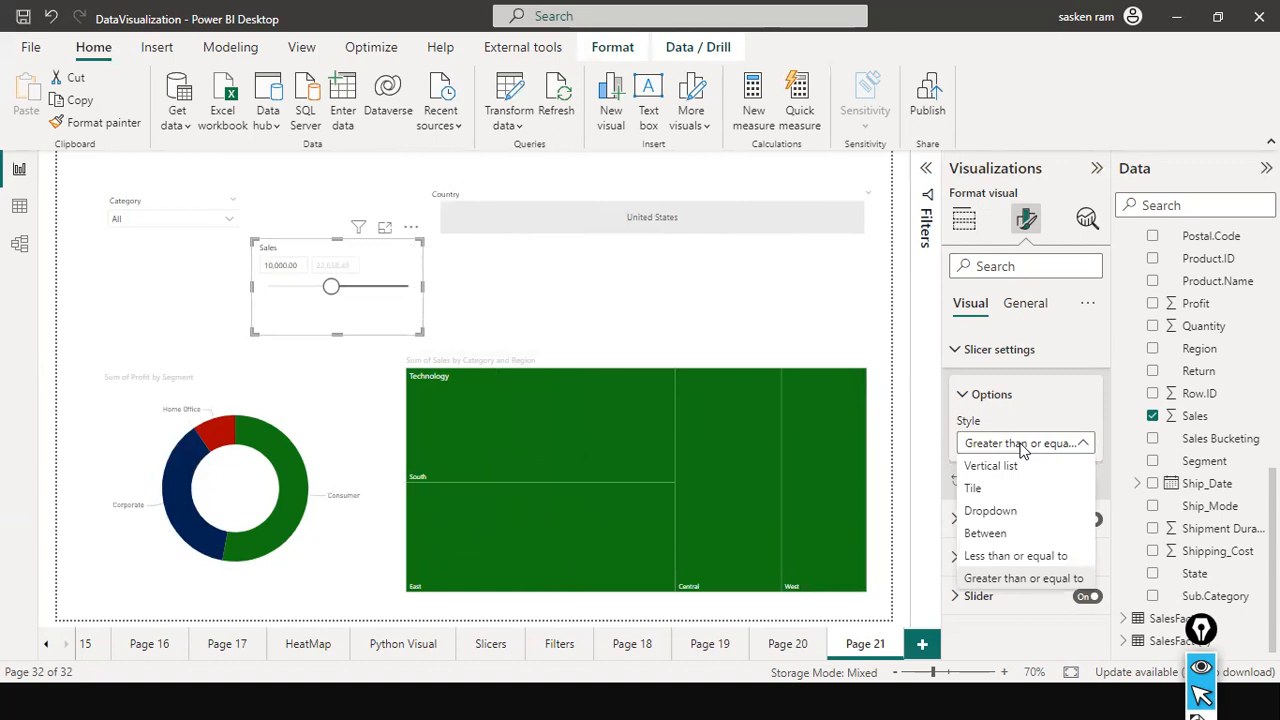
left_click(990, 536)
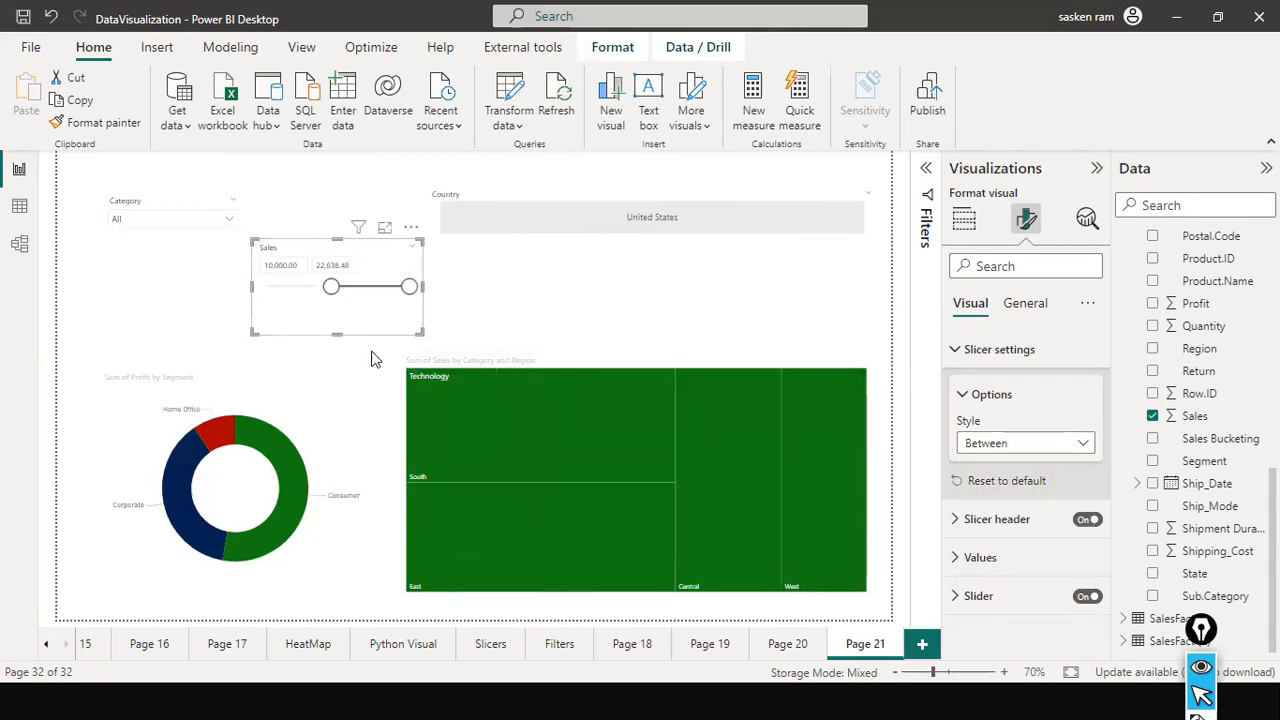
left_click_drag(331, 287, 258, 293)
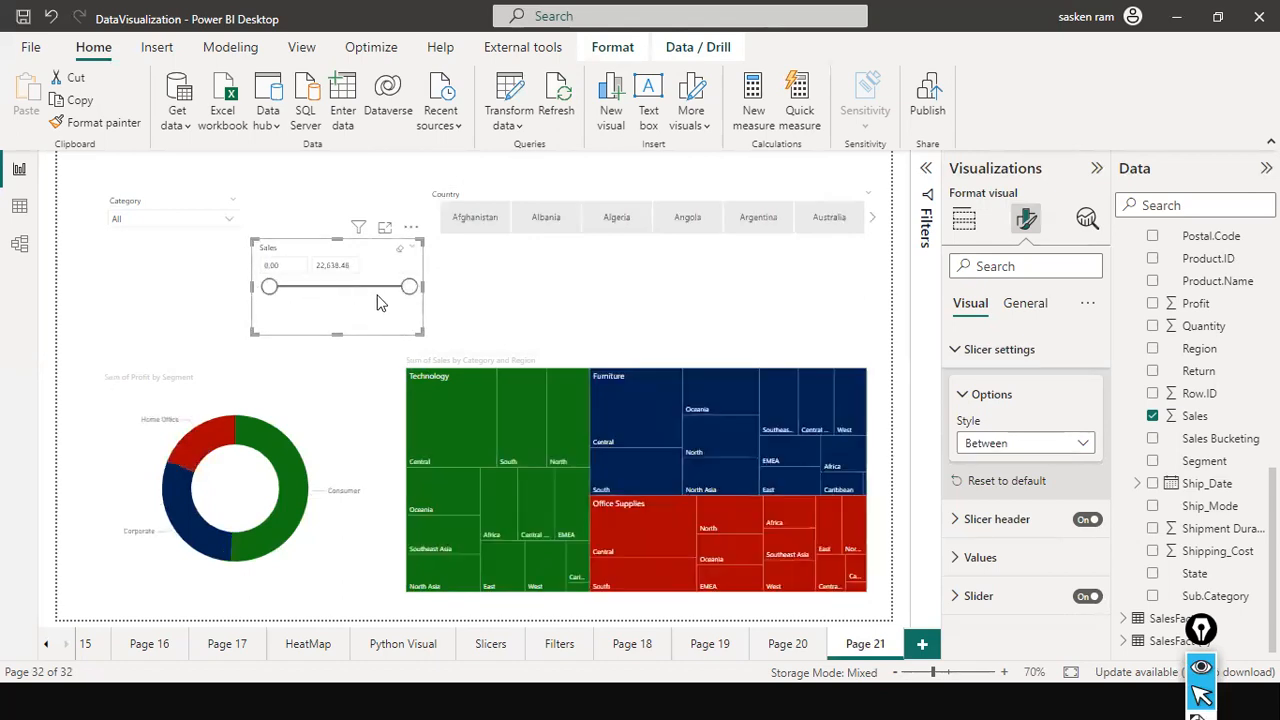
left_click_drag(409, 288, 324, 290)
Filter the report to Furniture and Technology with the Category slicer.
left_click(229, 218)
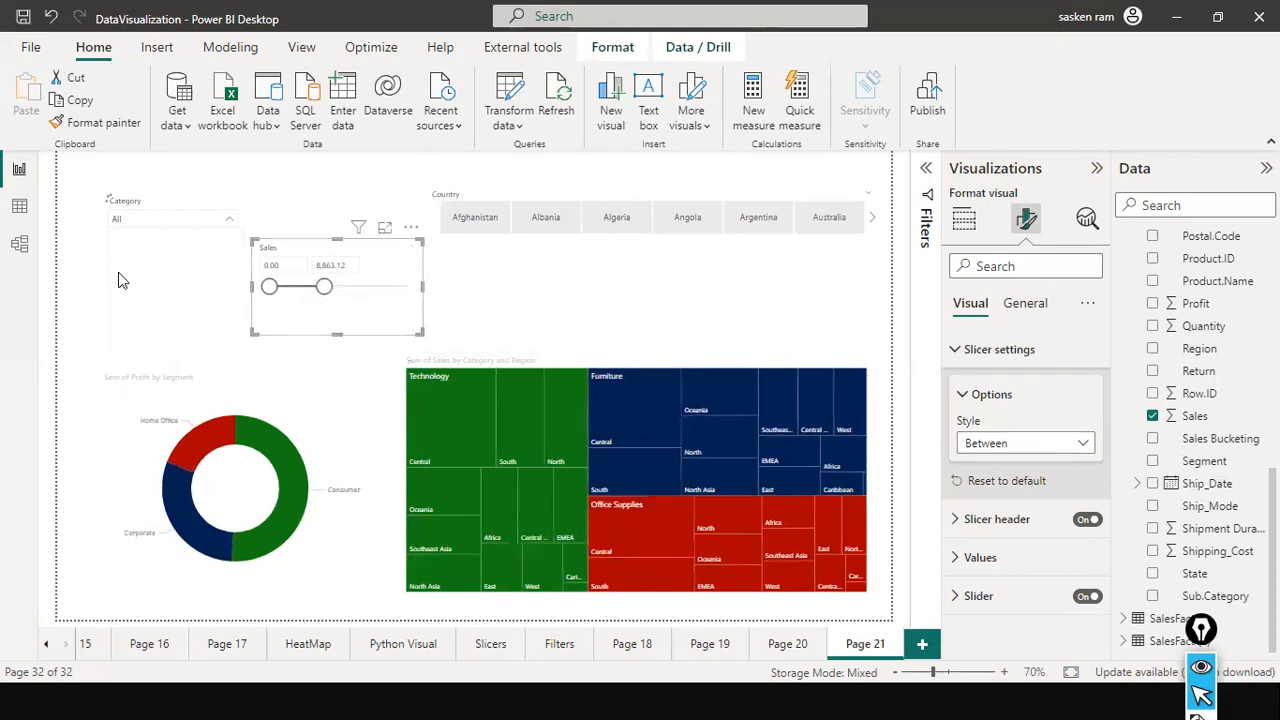
left_click(118, 235)
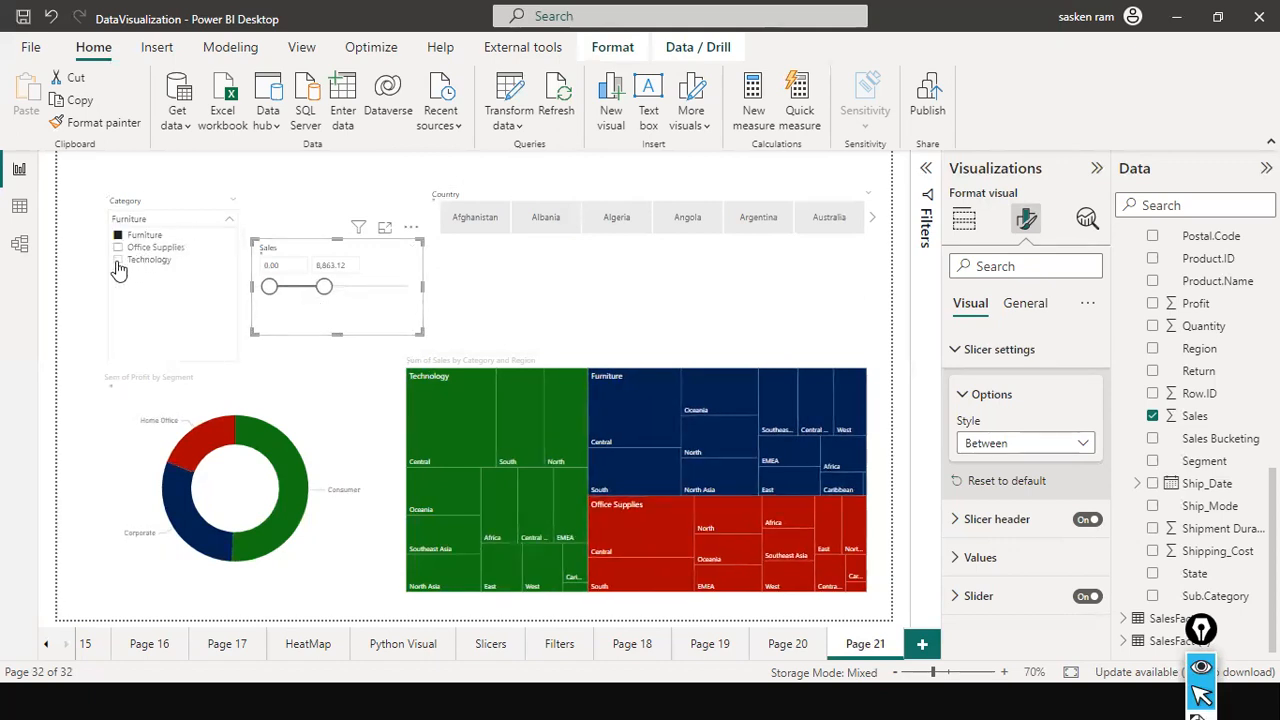
left_click(118, 261)
Select Algeria and Angola in the Country slicer, and clear that country selection.
left_click(619, 229)
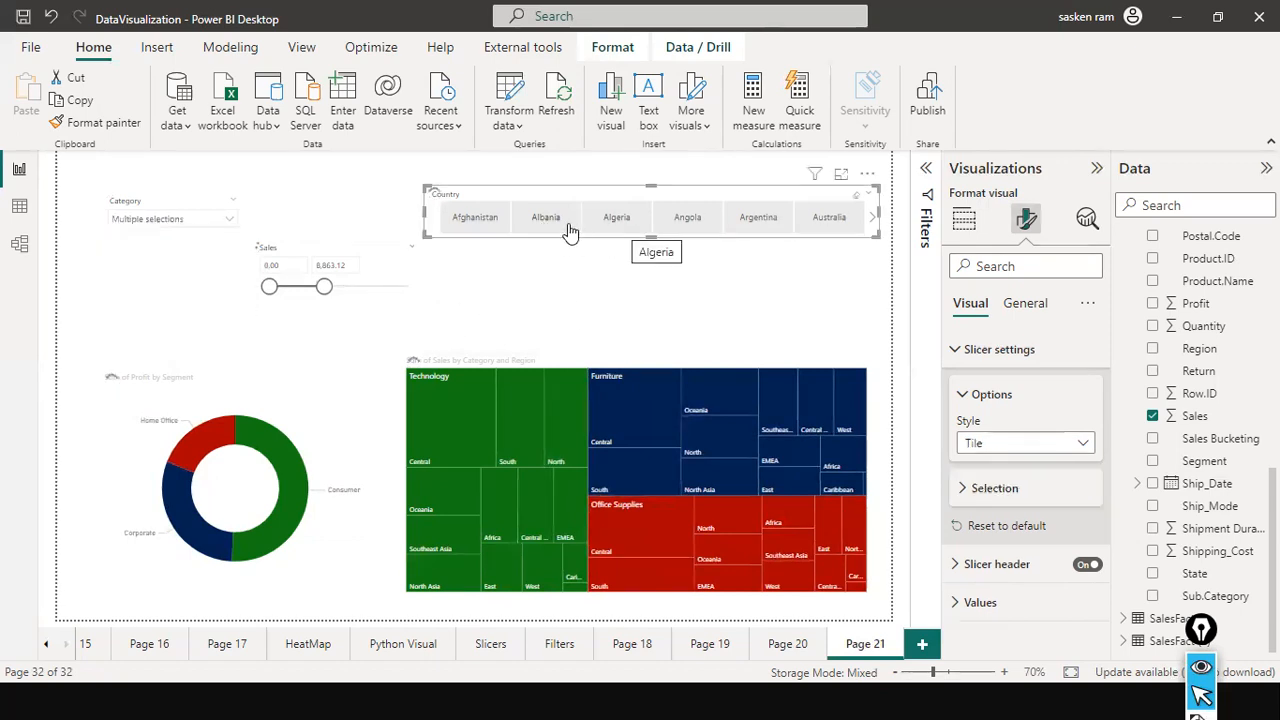
left_click(617, 228)
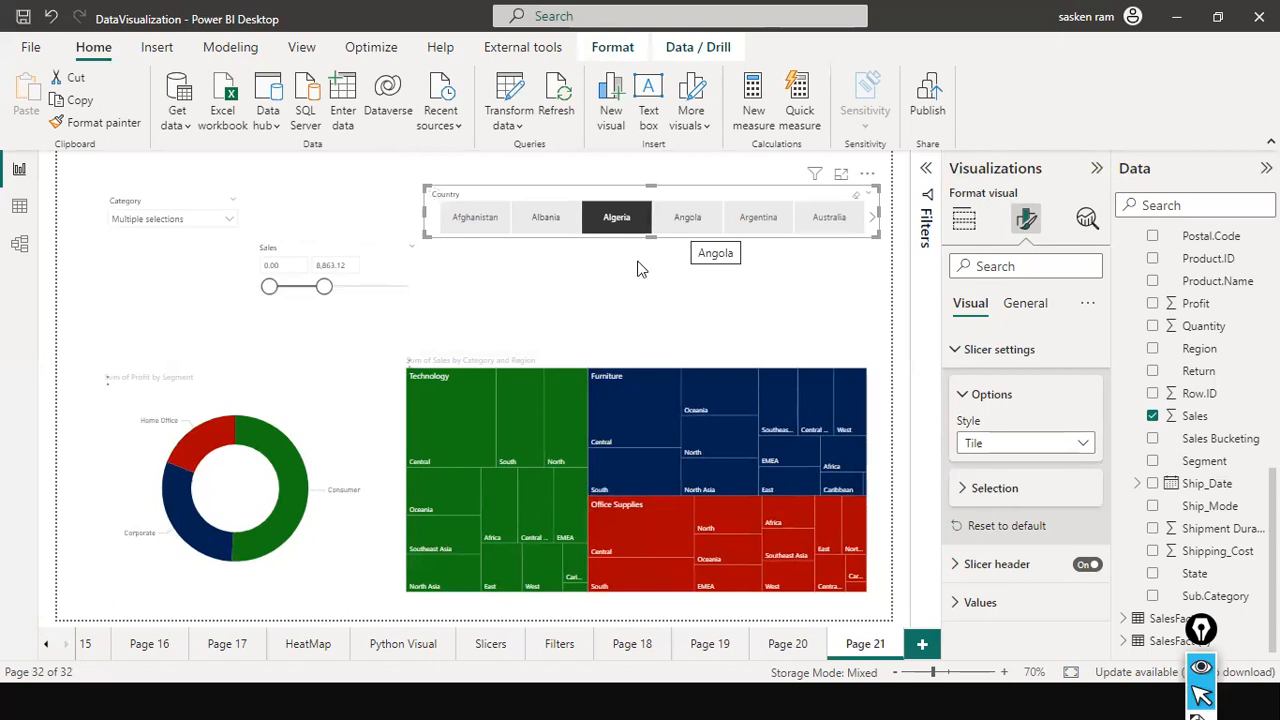
left_click(684, 229)
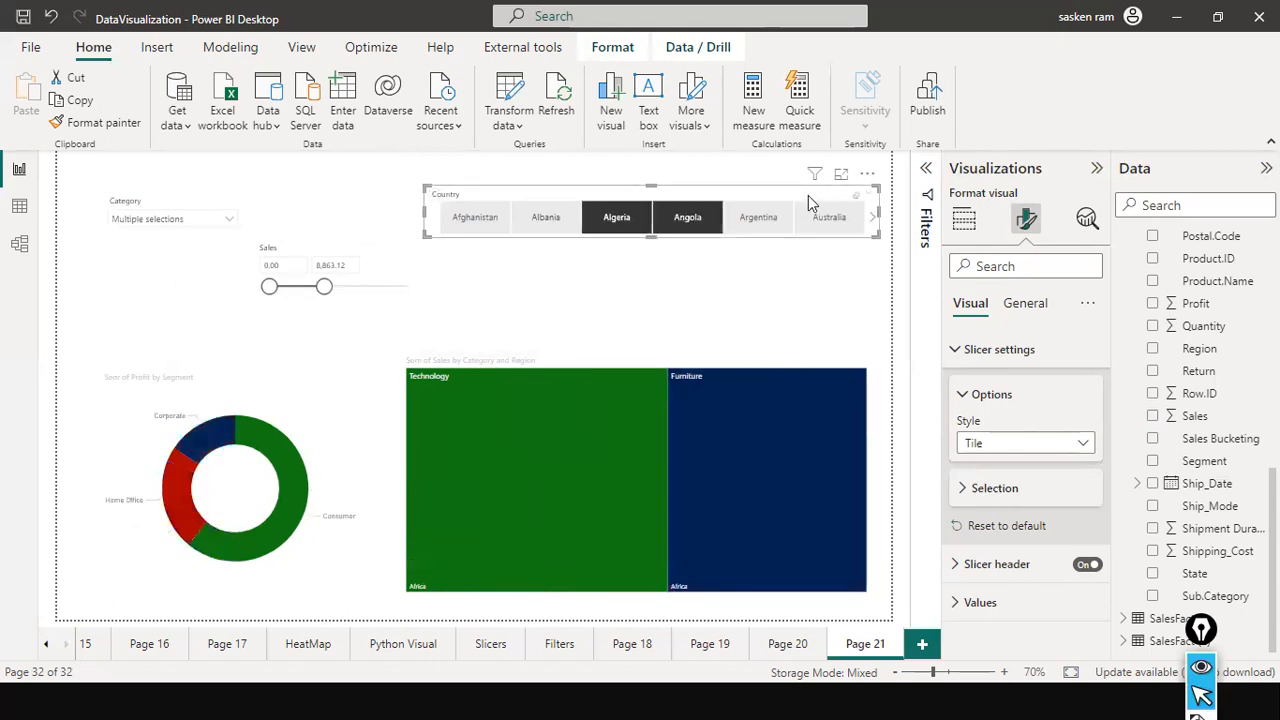
left_click(856, 195)
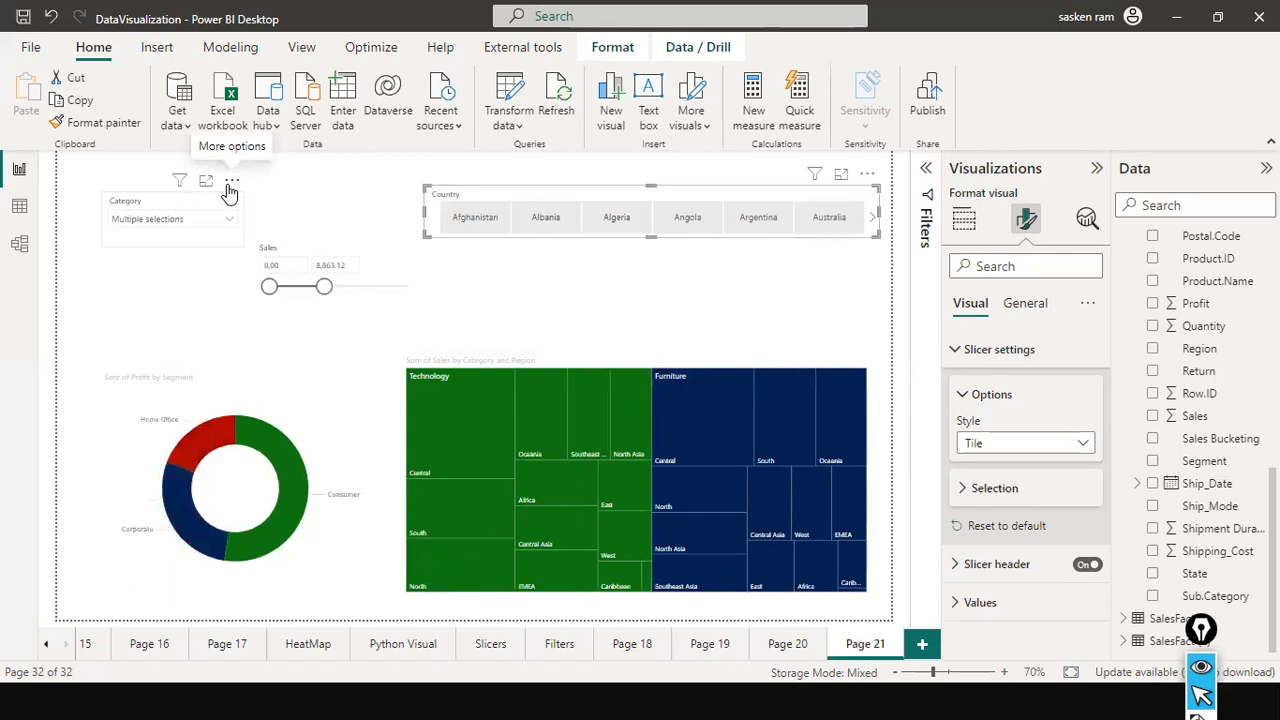
left_click(231, 182)
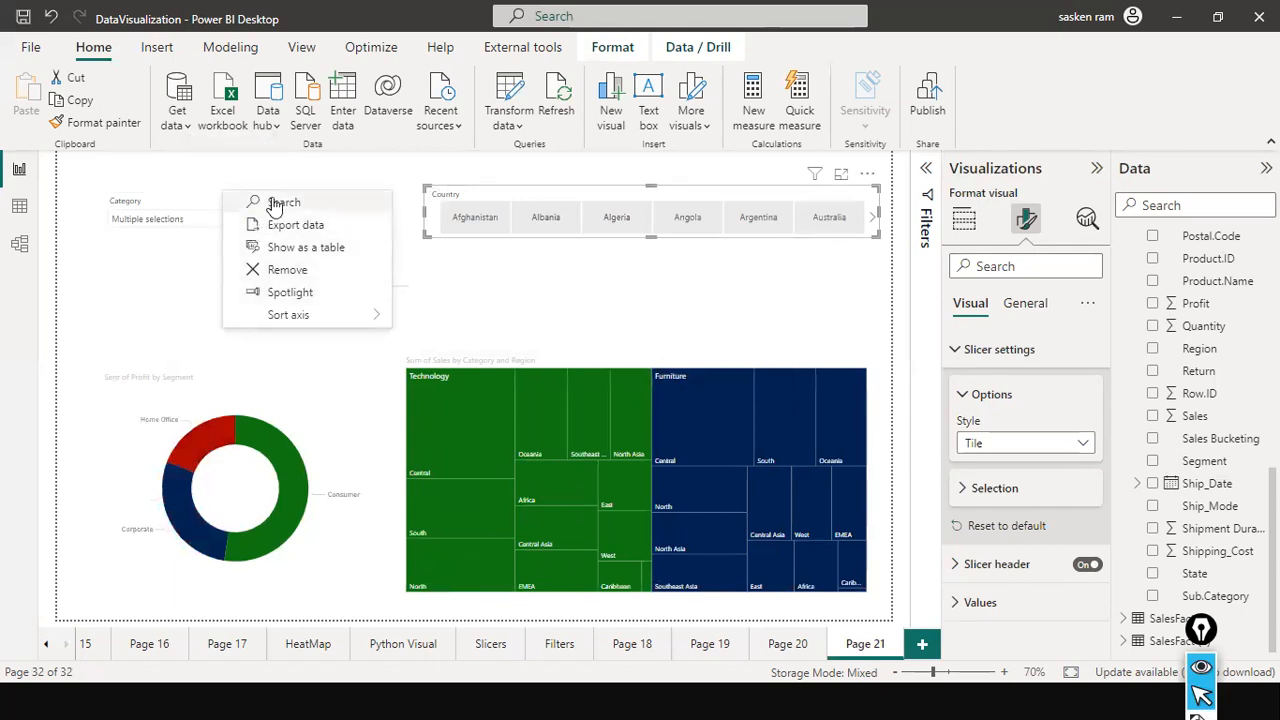
left_click(538, 311)
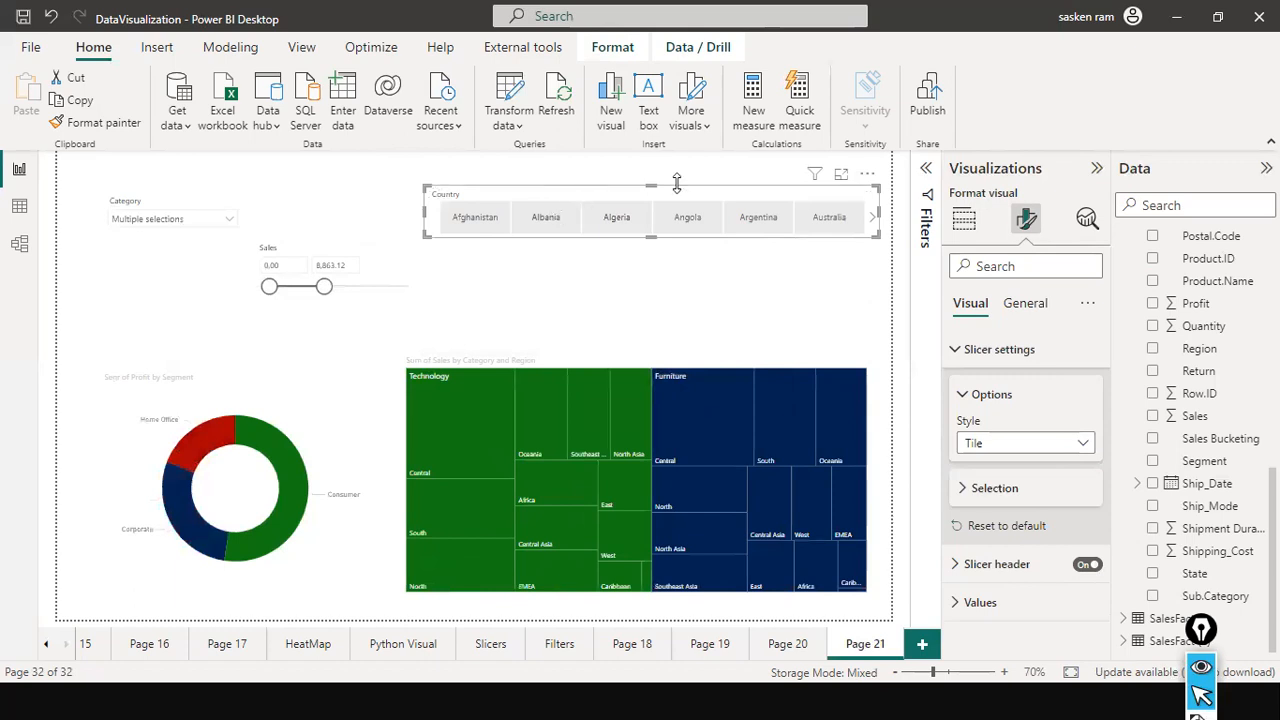
Set the Country slicer's style to Vertical list and resize it into a narrower, taller box above the treemap.
left_click(1058, 455)
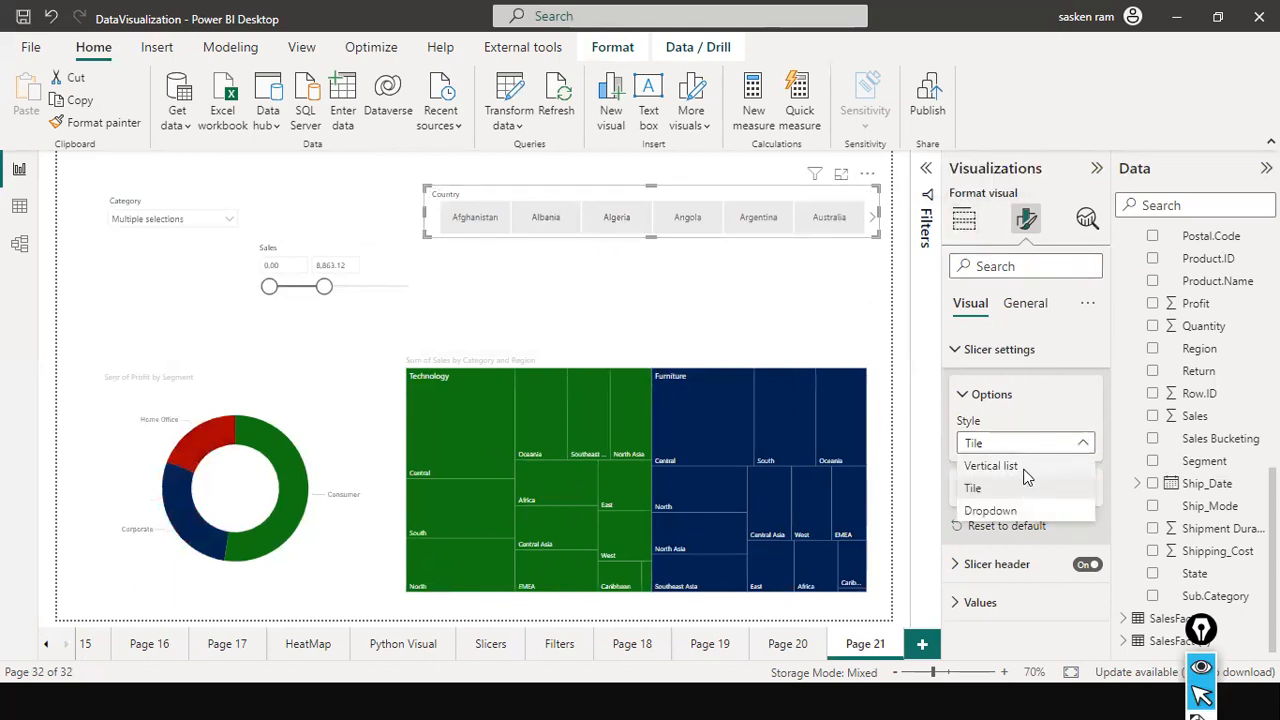
left_click(1023, 468)
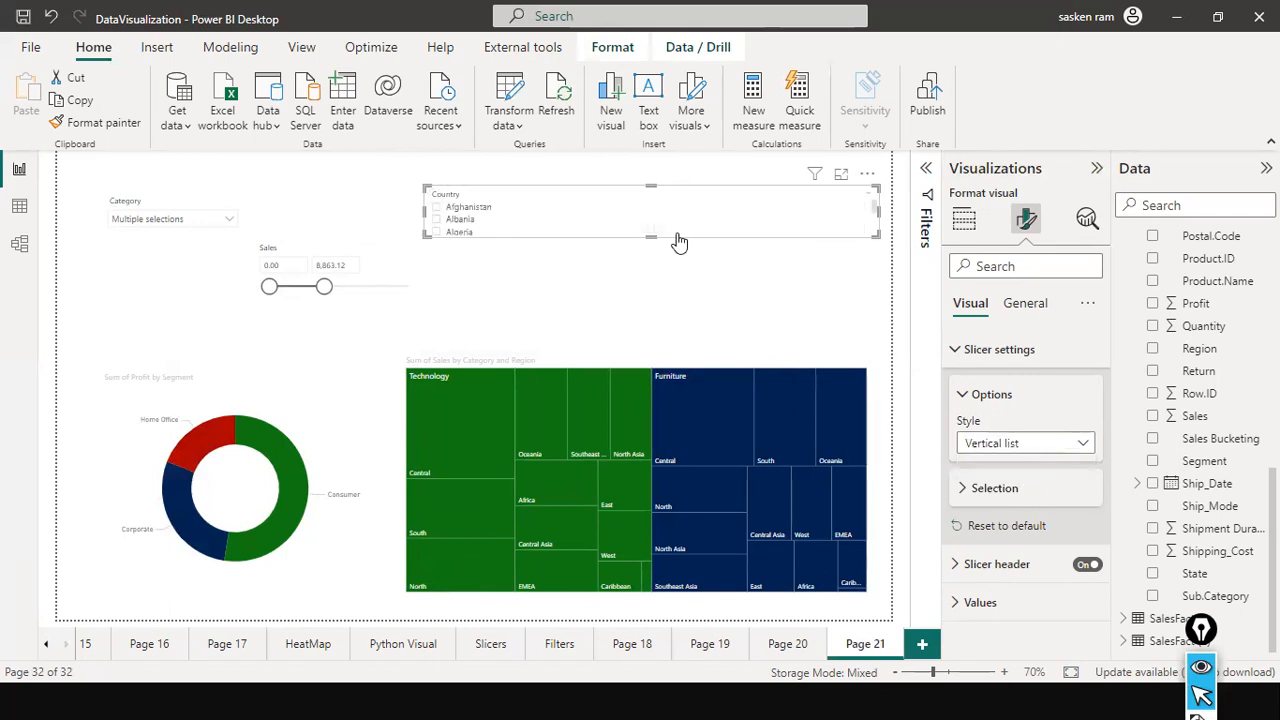
left_click_drag(650, 235, 646, 286)
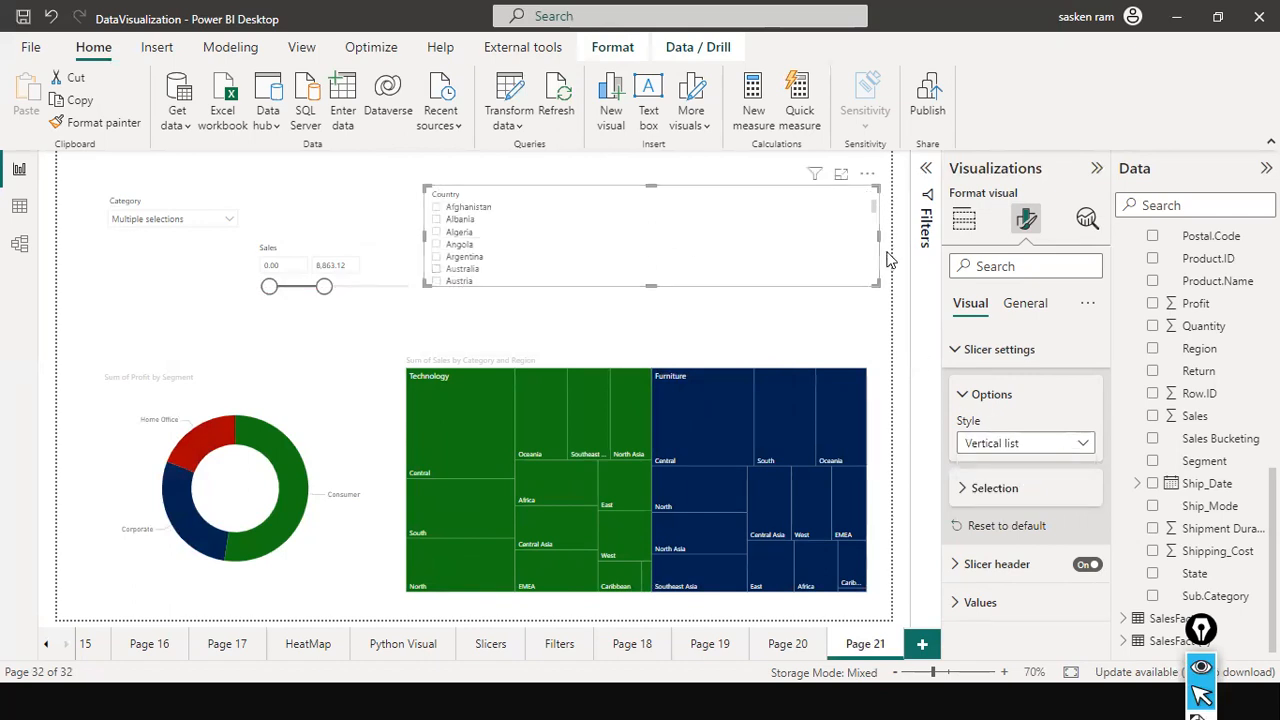
left_click_drag(878, 238, 596, 272)
left_click_drag(526, 236, 626, 237)
scroll(640, 254, "down", 3)
scroll(642, 258, "up", 3)
Enable the Country slicer's search box, try it with "united", and clear the search.
left_click(683, 175)
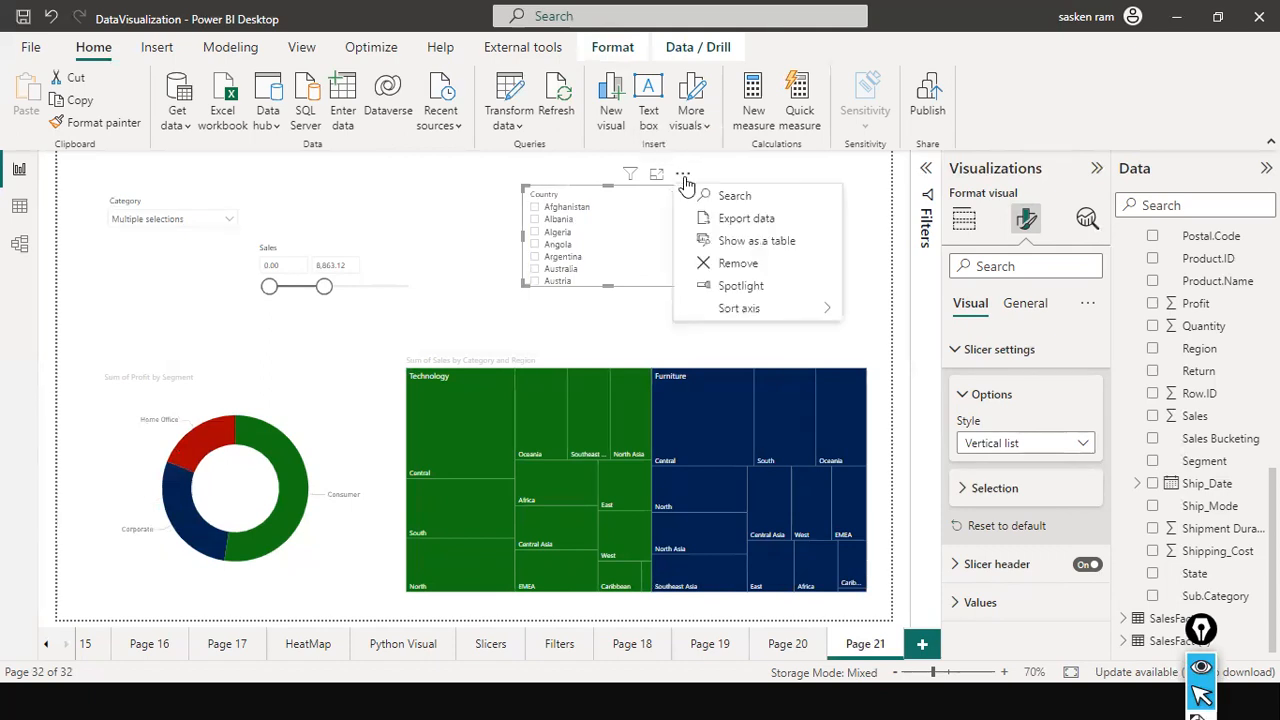
left_click(752, 198)
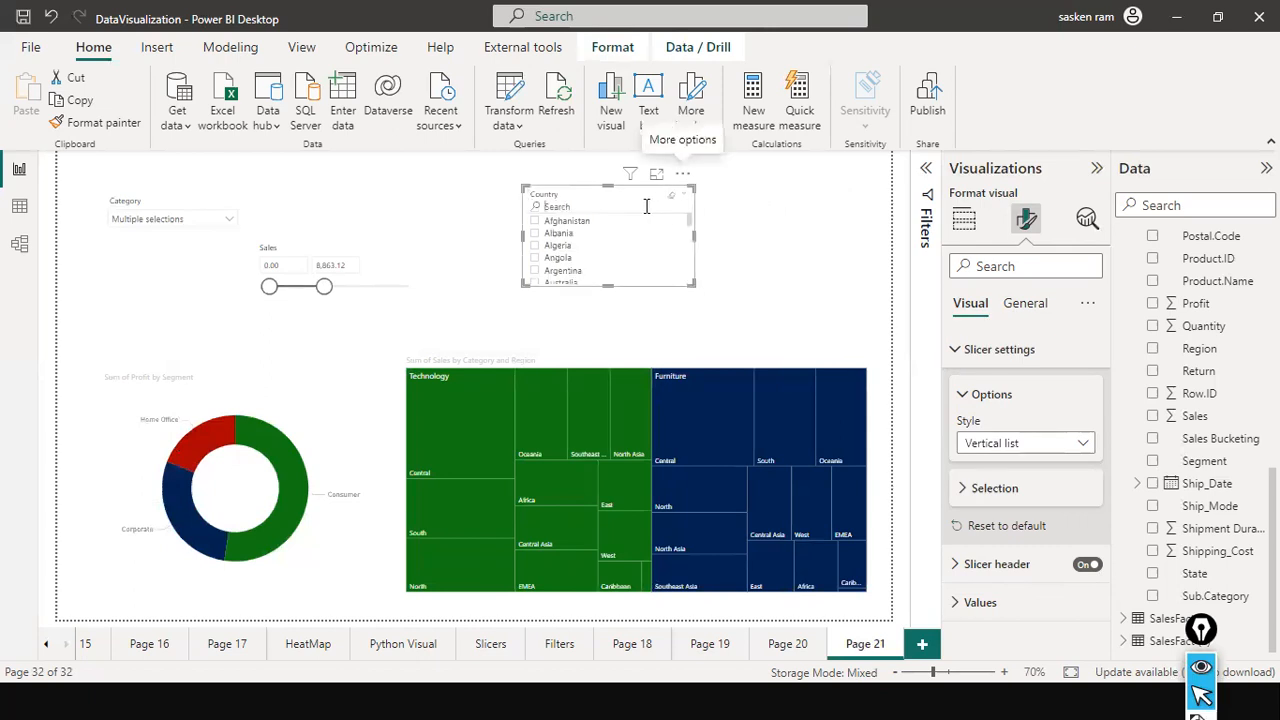
type("united")
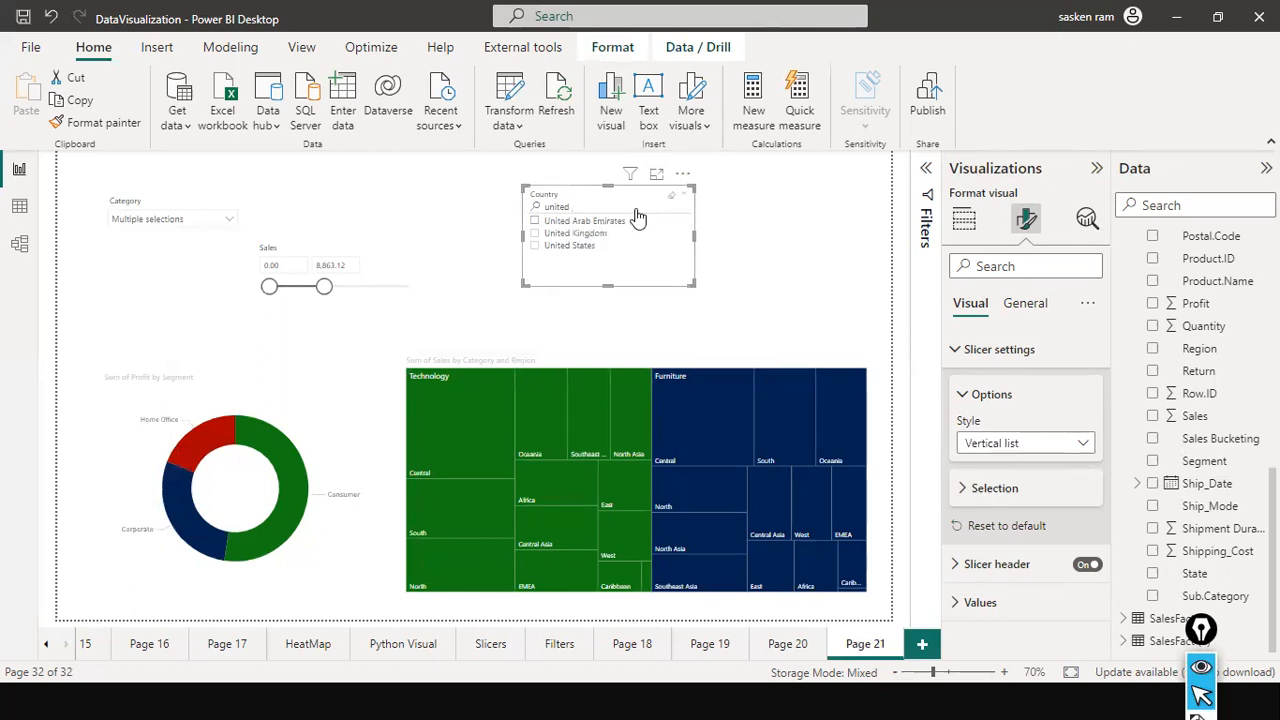
left_click(683, 195)
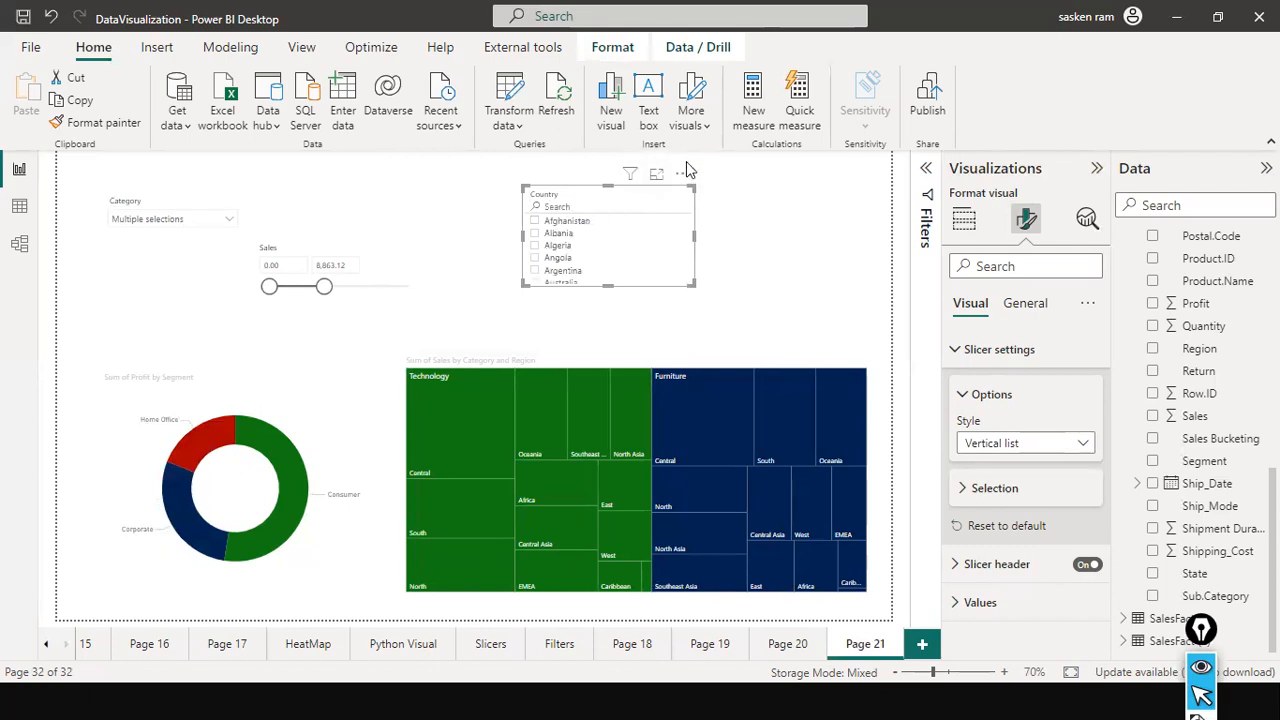
Examine the Country slicer's additional options and look through its country list.
left_click(682, 176)
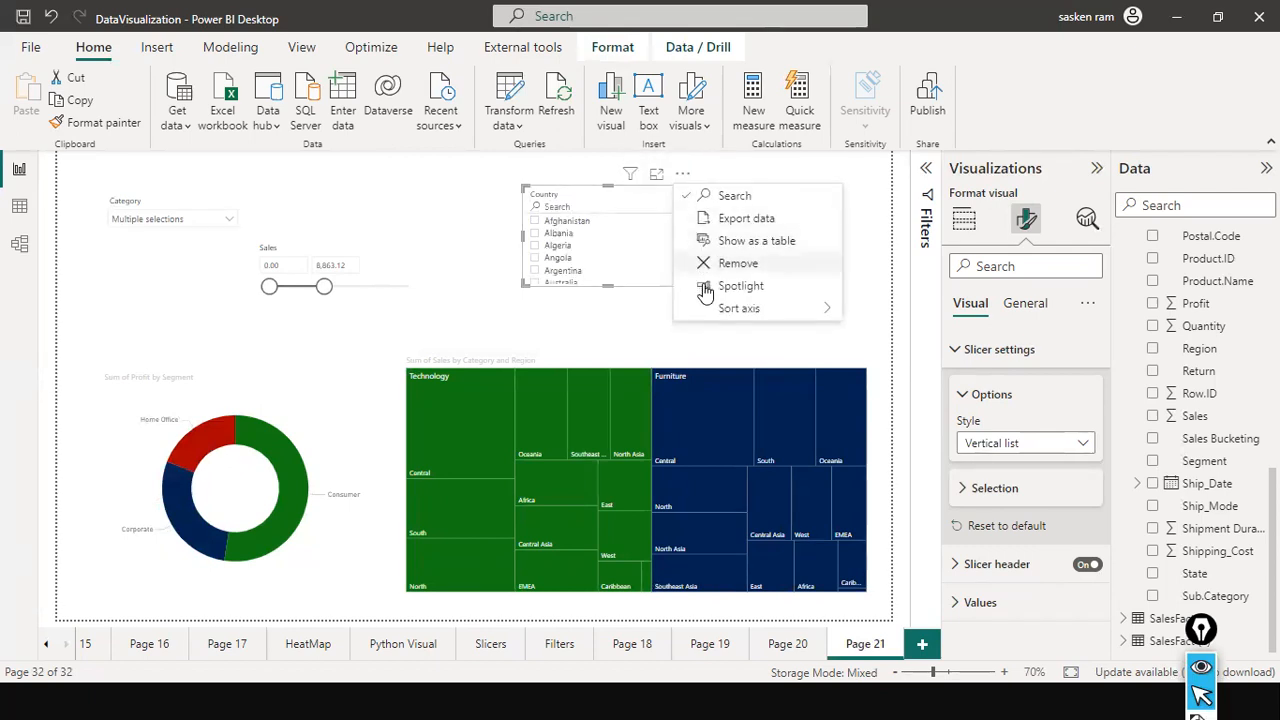
mouse_move(798, 318)
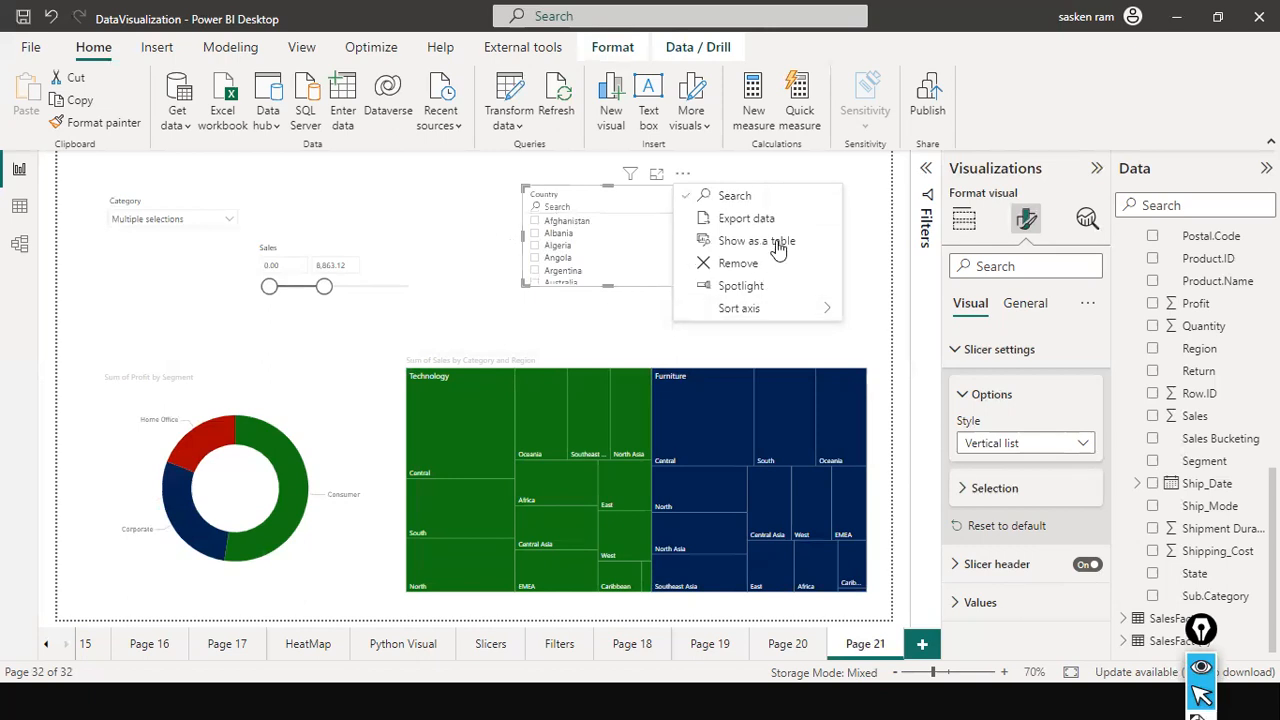
left_click(656, 352)
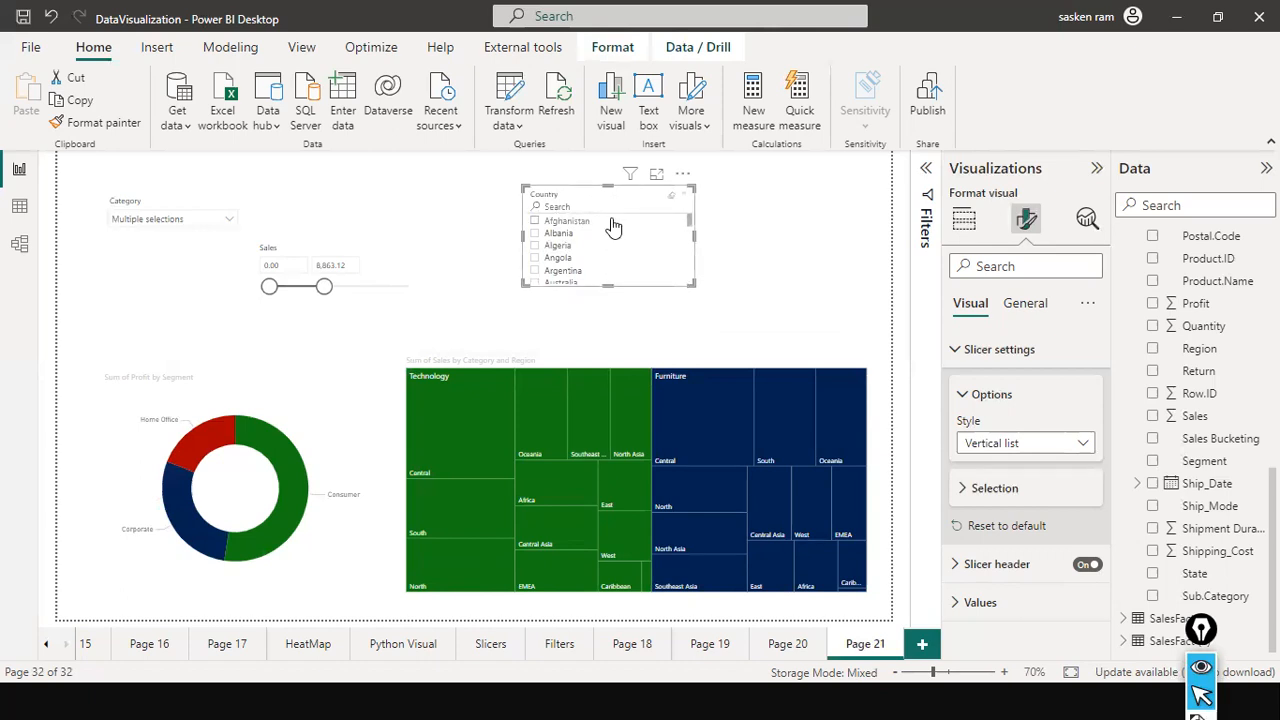
scroll(615, 263, "down", 1)
scroll(615, 263, "up", 1)
scroll(615, 265, "down", 1)
scroll(615, 265, "up", 1)
Raise the Sales slicer's upper limit to about 20,065, check its style choices, and shorten the slicer's box.
left_click_drag(324, 287, 393, 288)
left_click(394, 296)
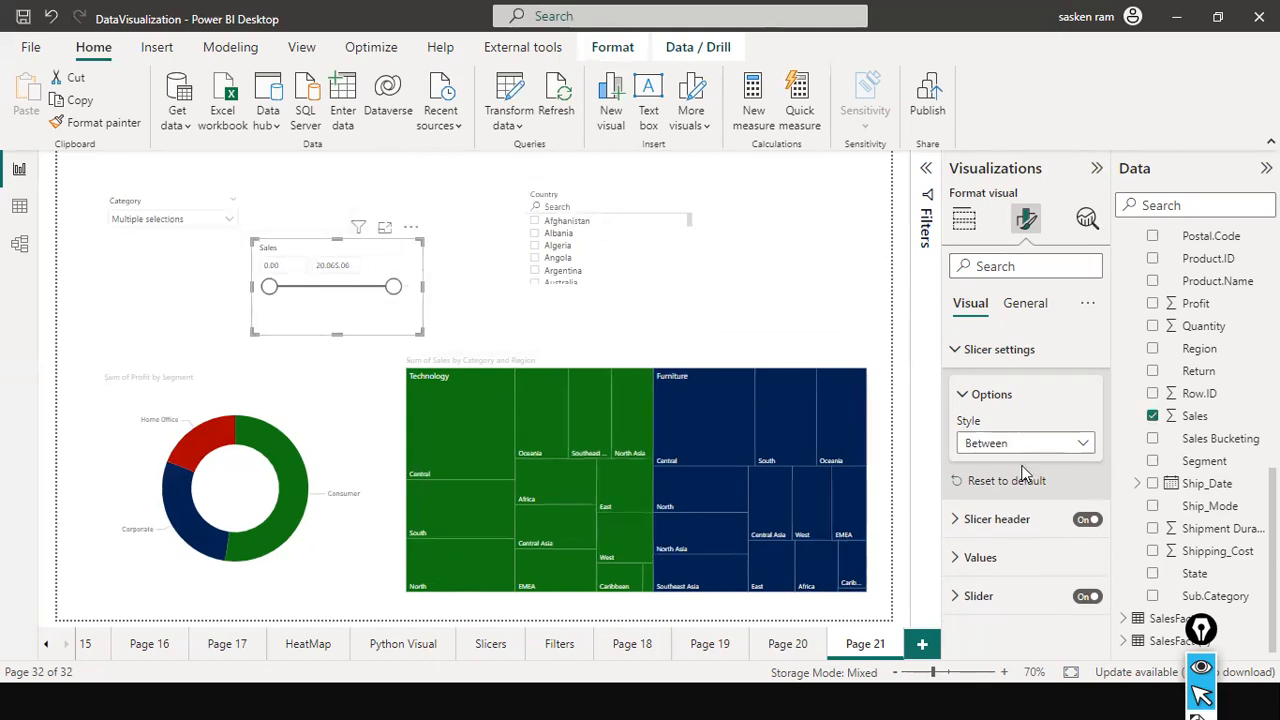
left_click(1086, 452)
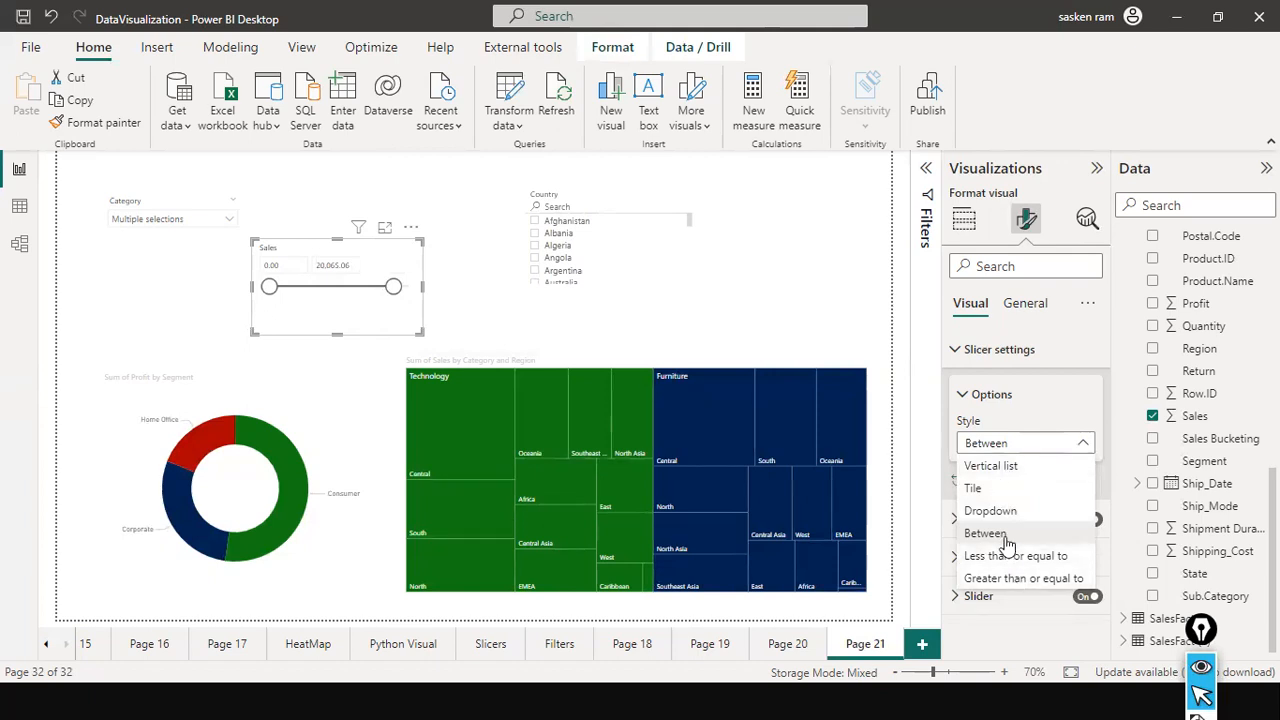
left_click(345, 340)
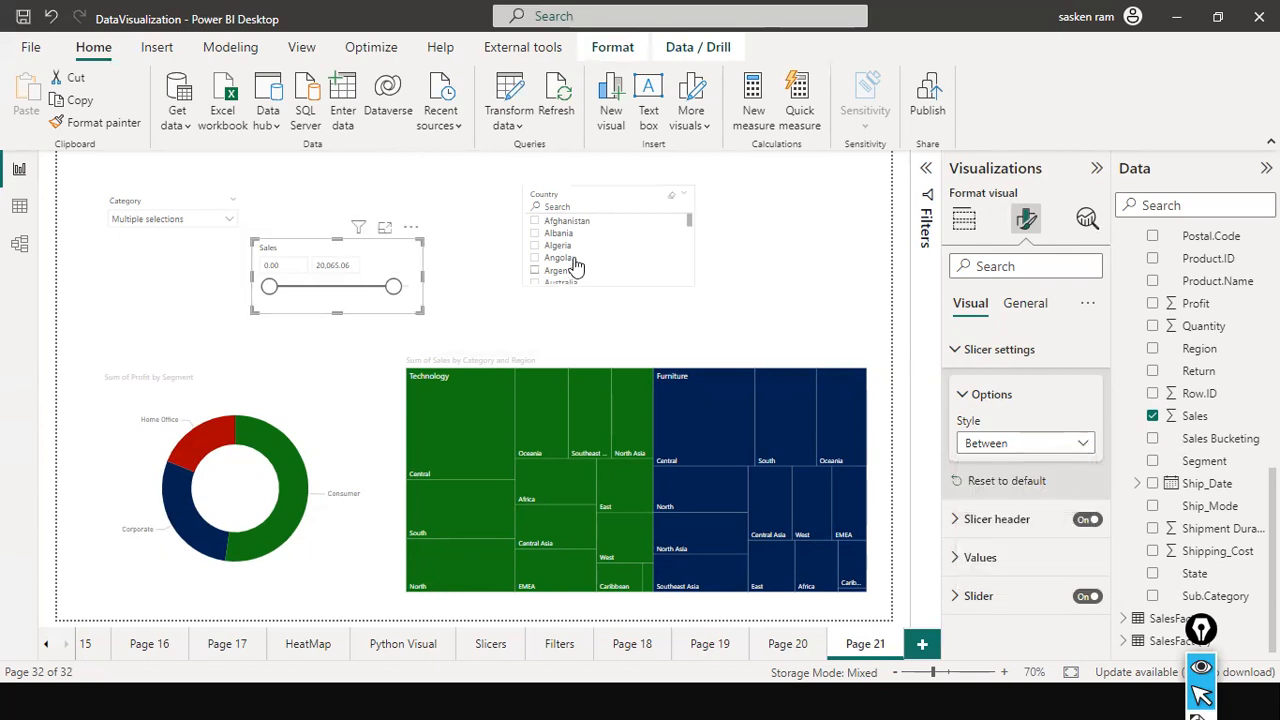
Move the Country slicer to the page's right edge and add an empty slicer between it and the Sales slicer.
left_click_drag(654, 250, 797, 276)
left_click(492, 254)
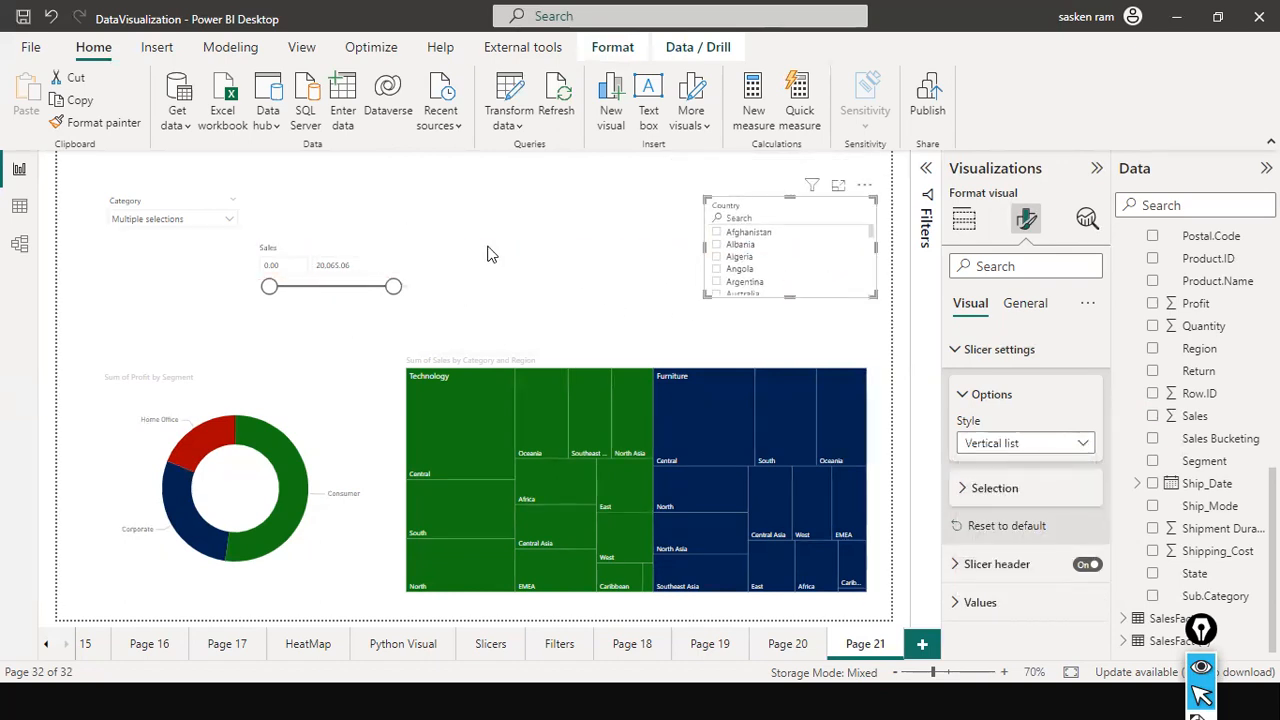
left_click(1013, 369)
left_click_drag(232, 316, 606, 258)
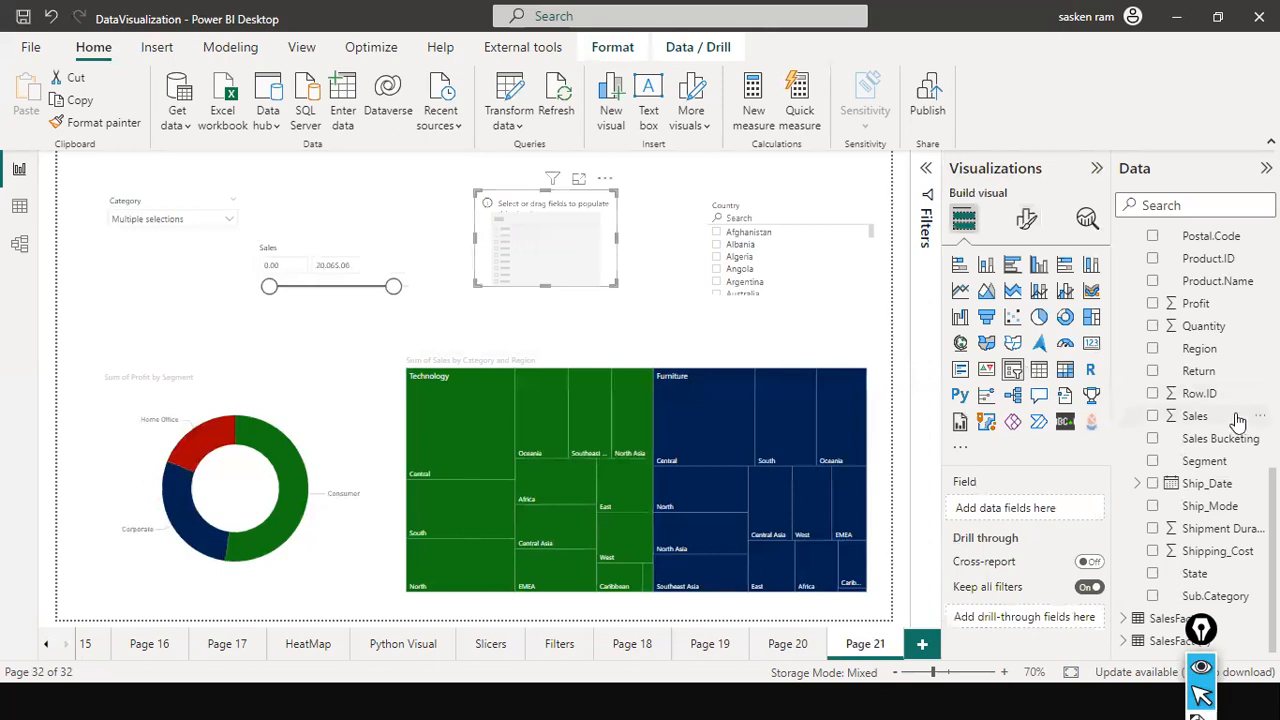
Look through the available data fields, including the Dim_Date table's date hierarchy, for a date field to use.
scroll(1236, 415, "up", 5)
scroll(1237, 410, "up", 3)
scroll(1237, 410, "down", 6)
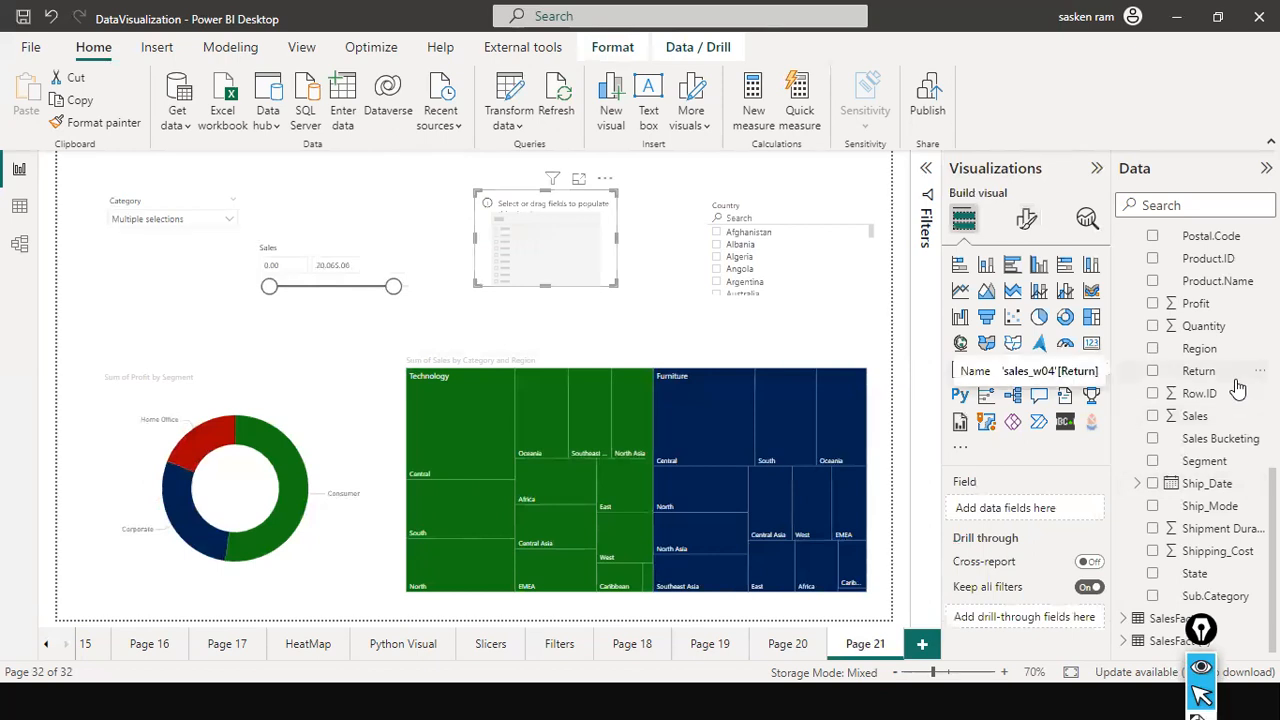
scroll(1238, 388, "up", 4)
scroll(1238, 388, "down", 4)
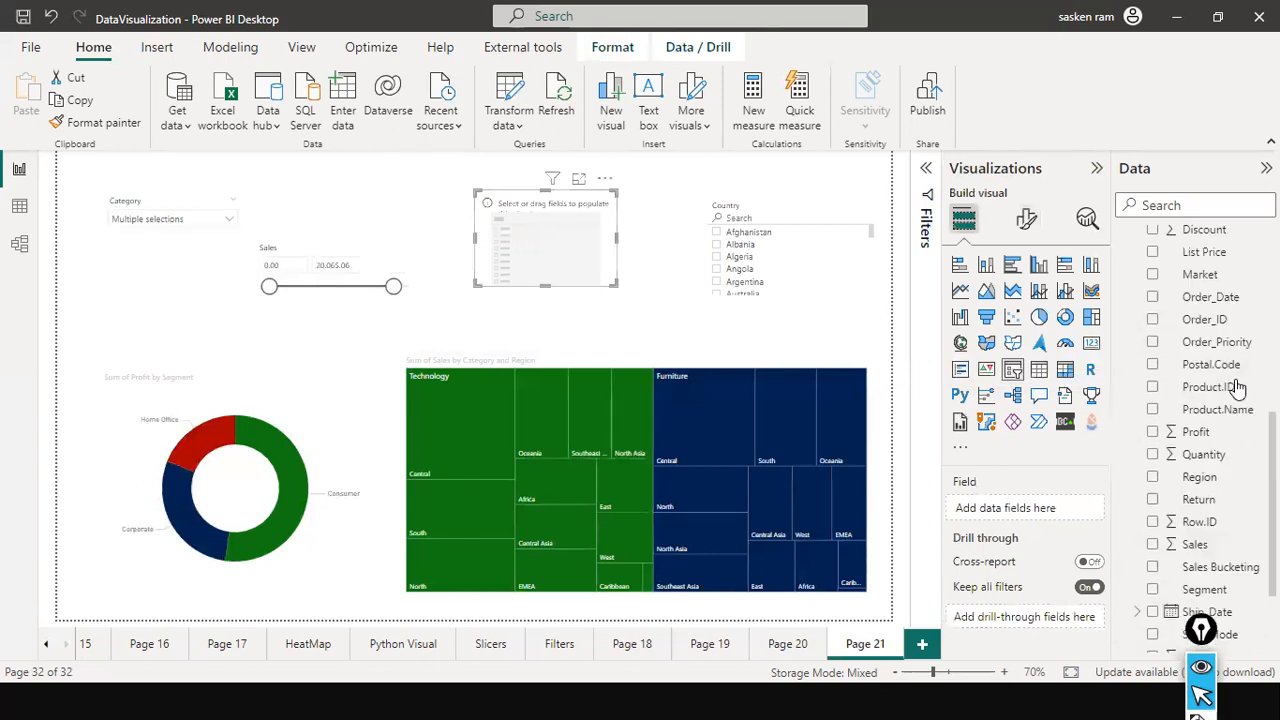
scroll(1238, 388, "up", 4)
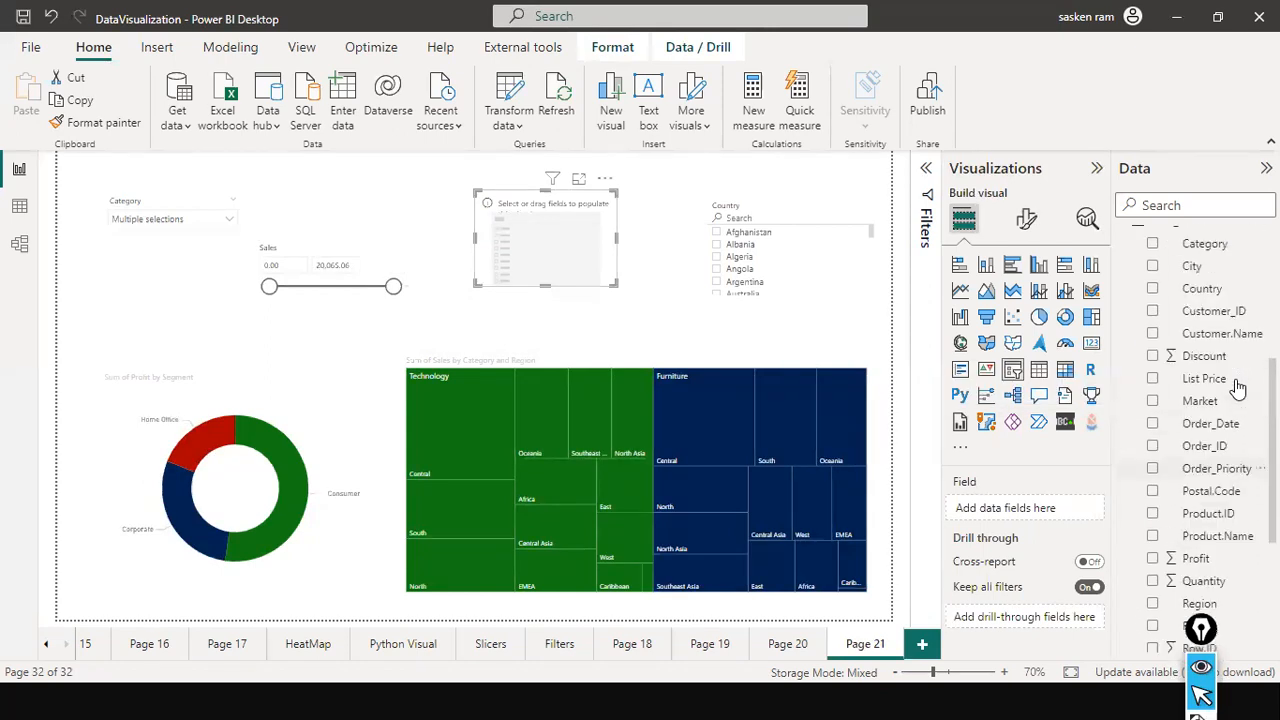
scroll(1238, 388, "down", 5)
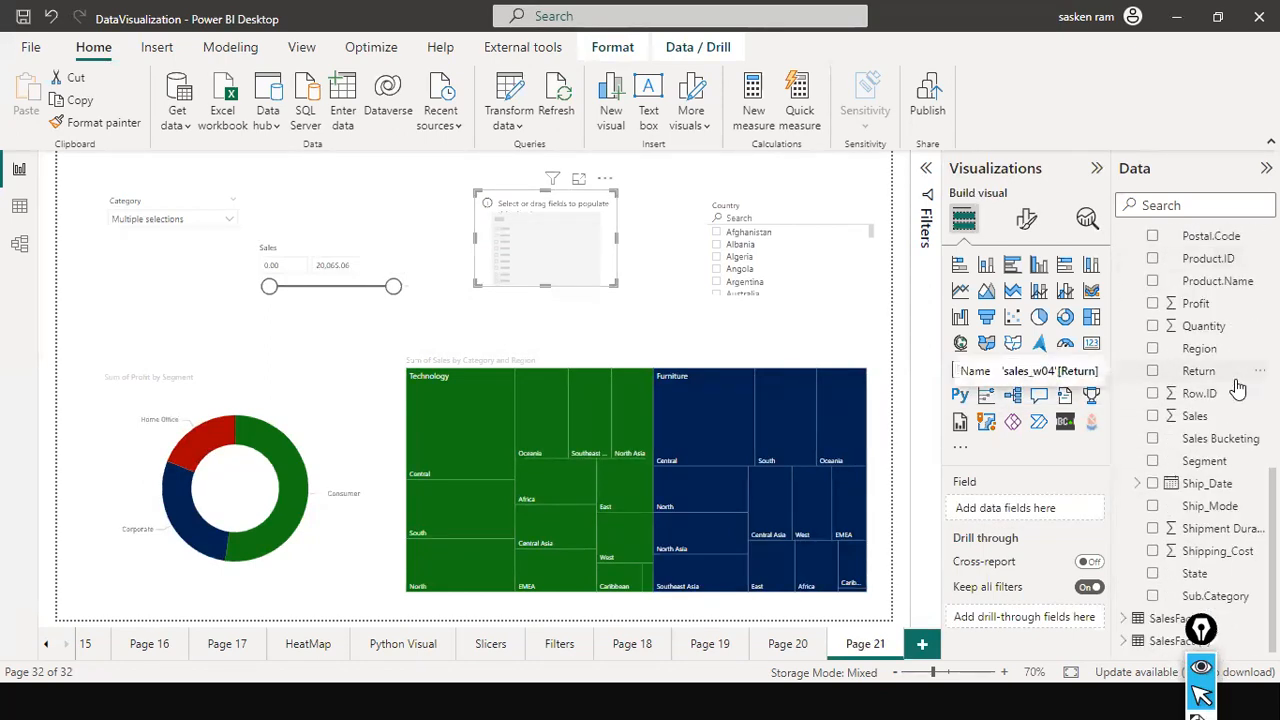
scroll(1199, 222, "up", 1)
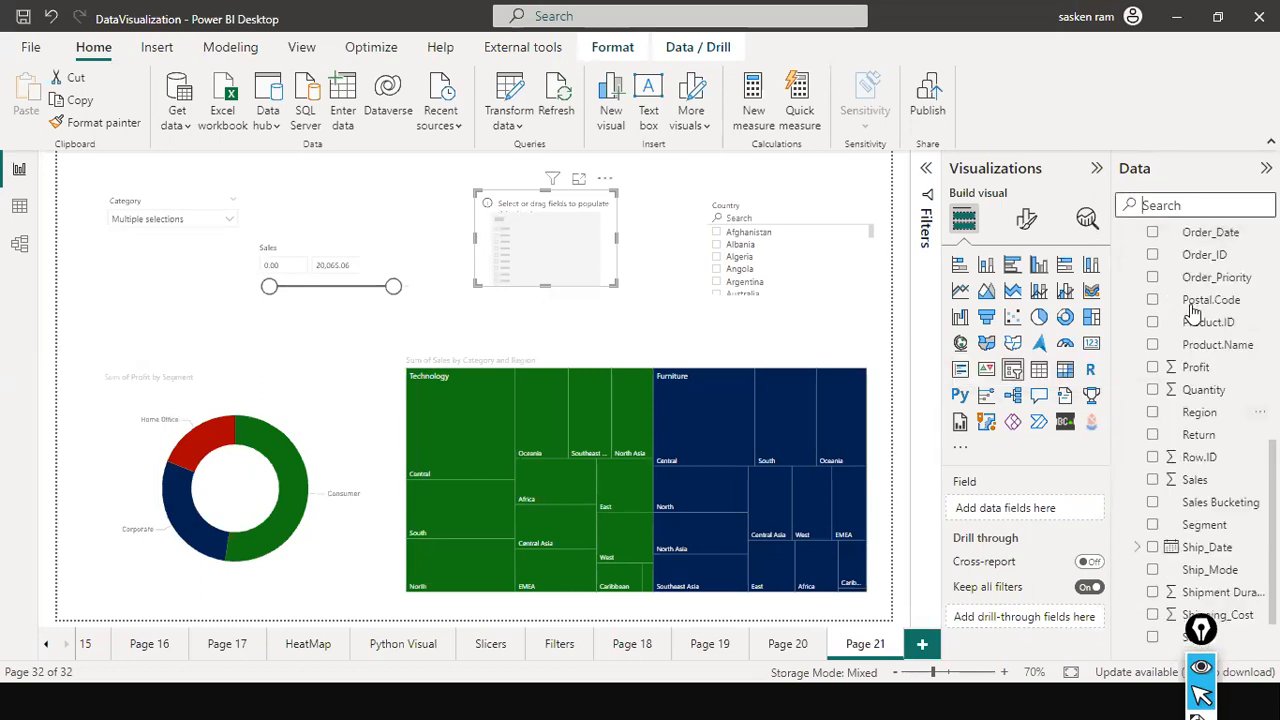
scroll(1192, 313, "up", 10)
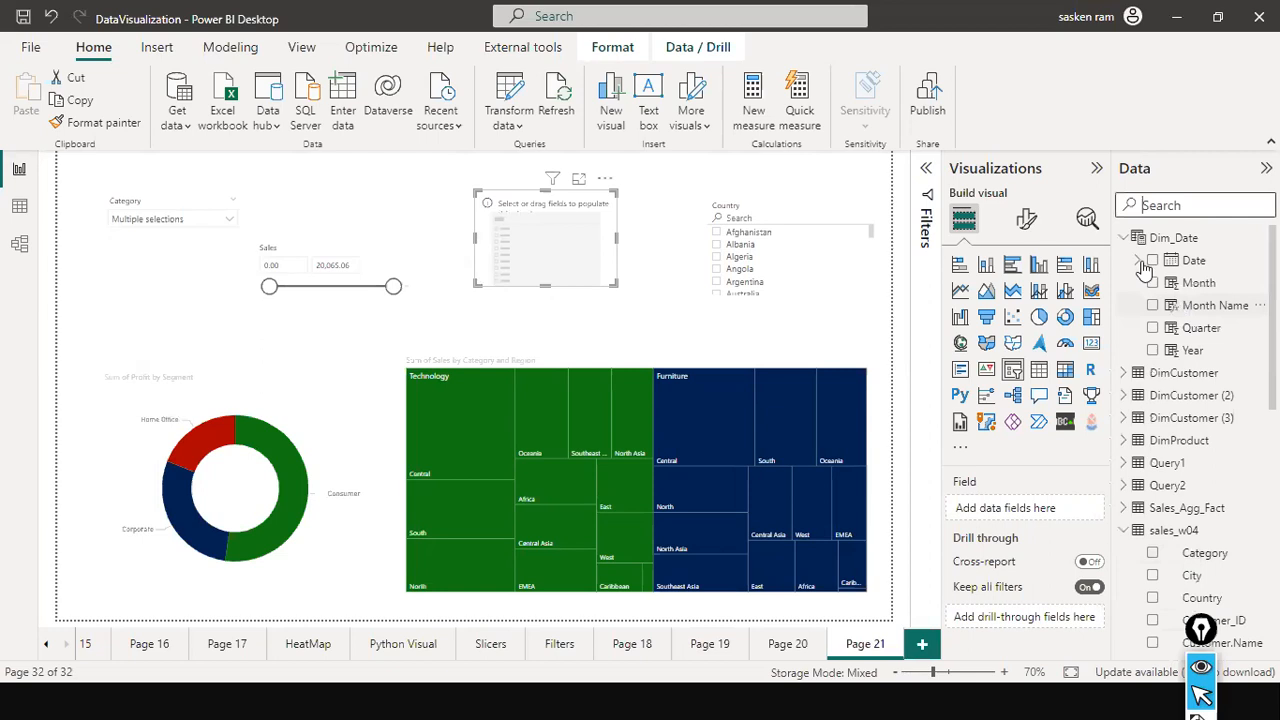
left_click(1140, 262)
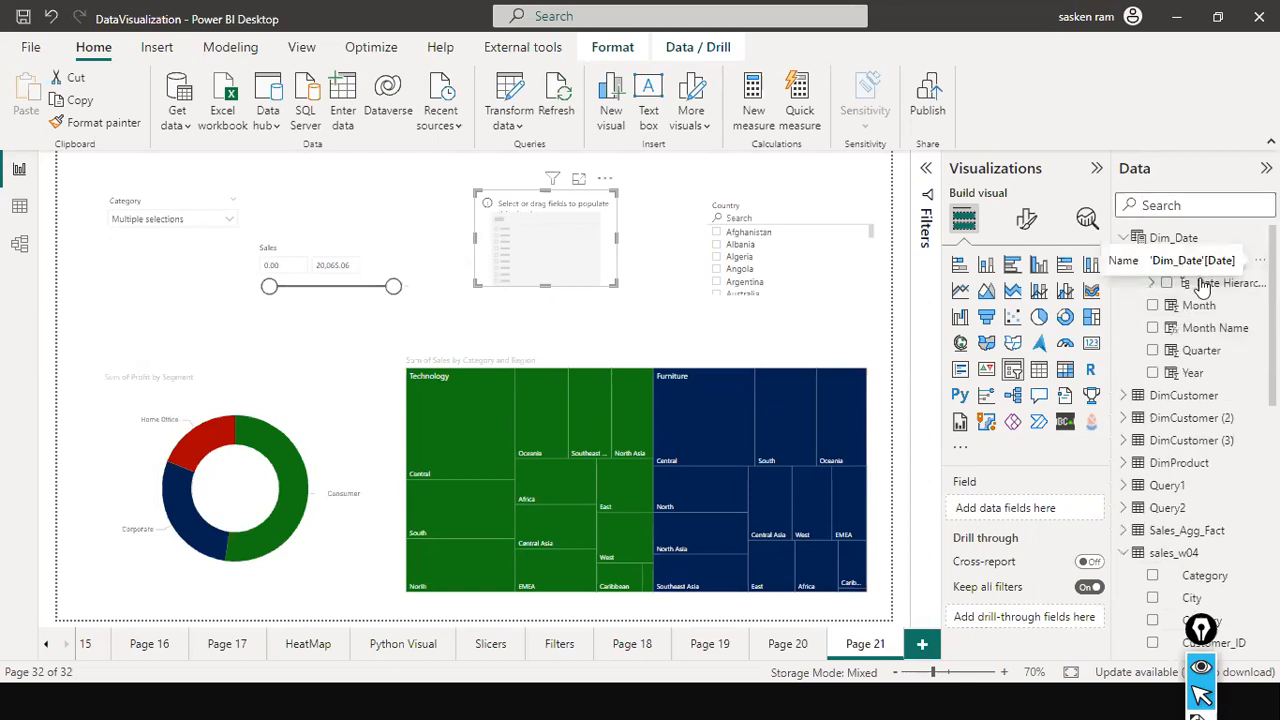
left_click(1153, 284)
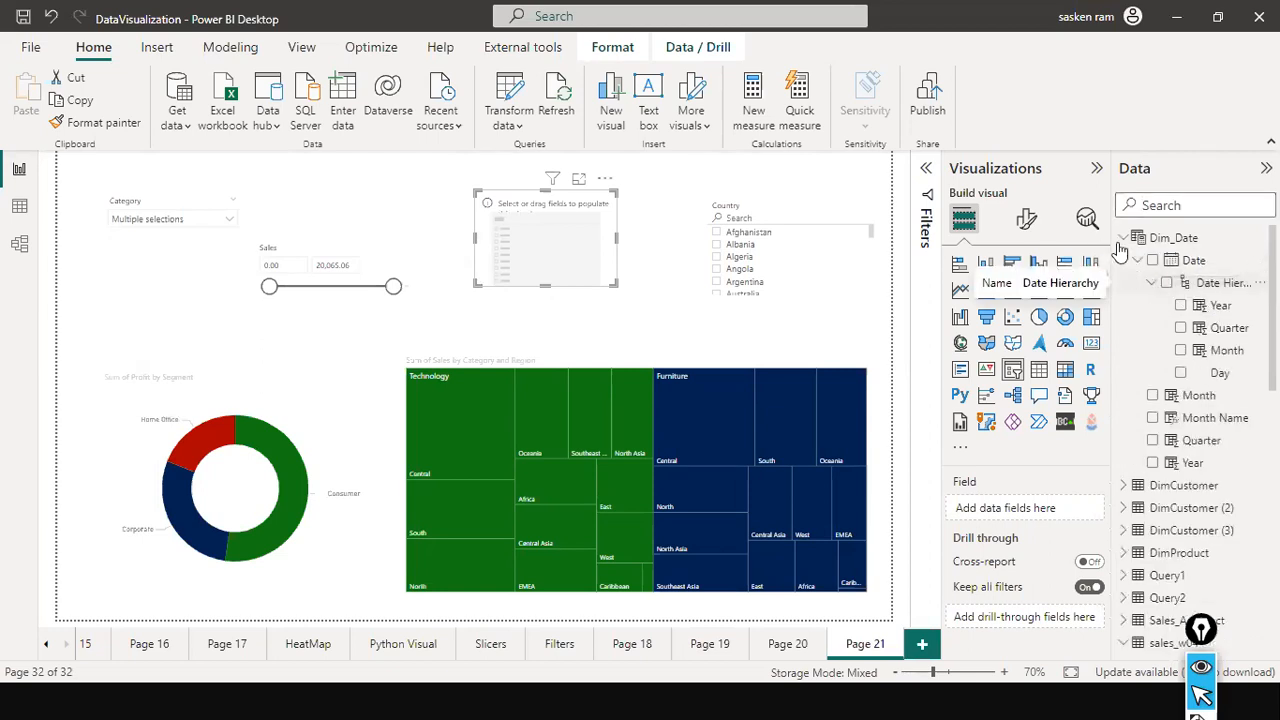
left_click(1123, 238)
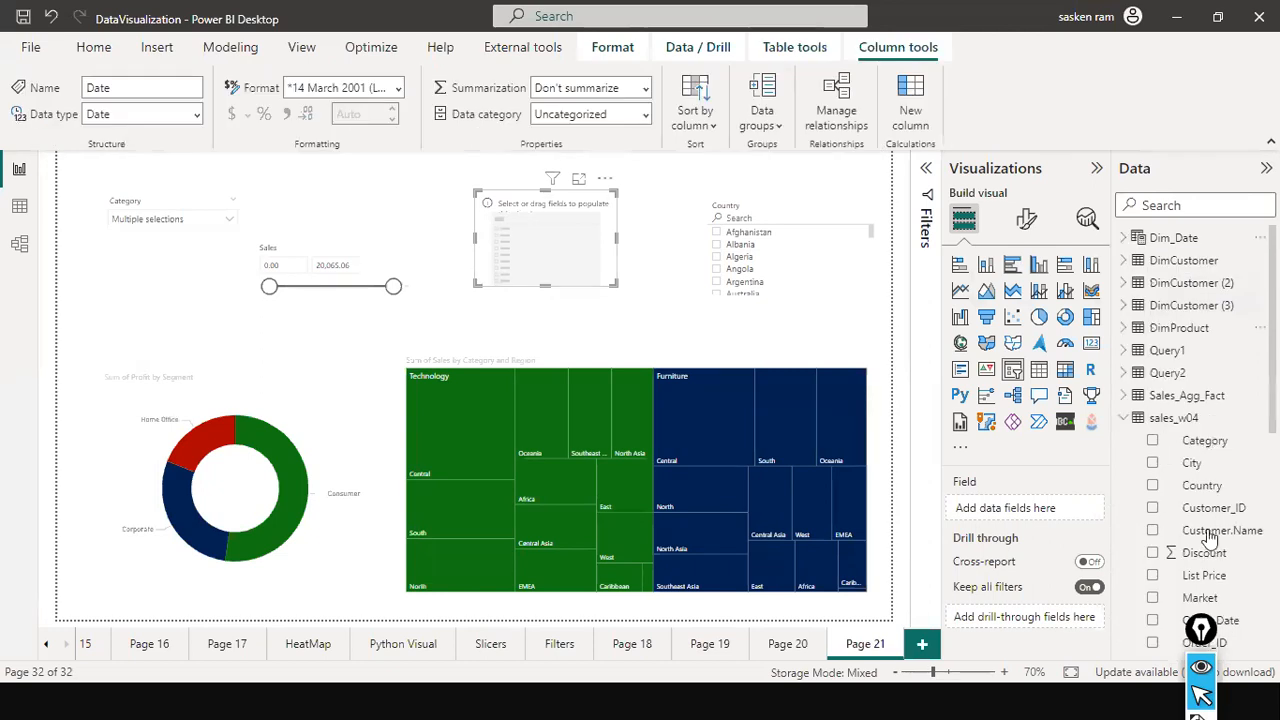
Put Ship_Date from the sales_w04 table into the empty slicer and set its style to Relative Date.
scroll(1208, 538, "down", 5)
left_click_drag(1205, 490, 568, 275)
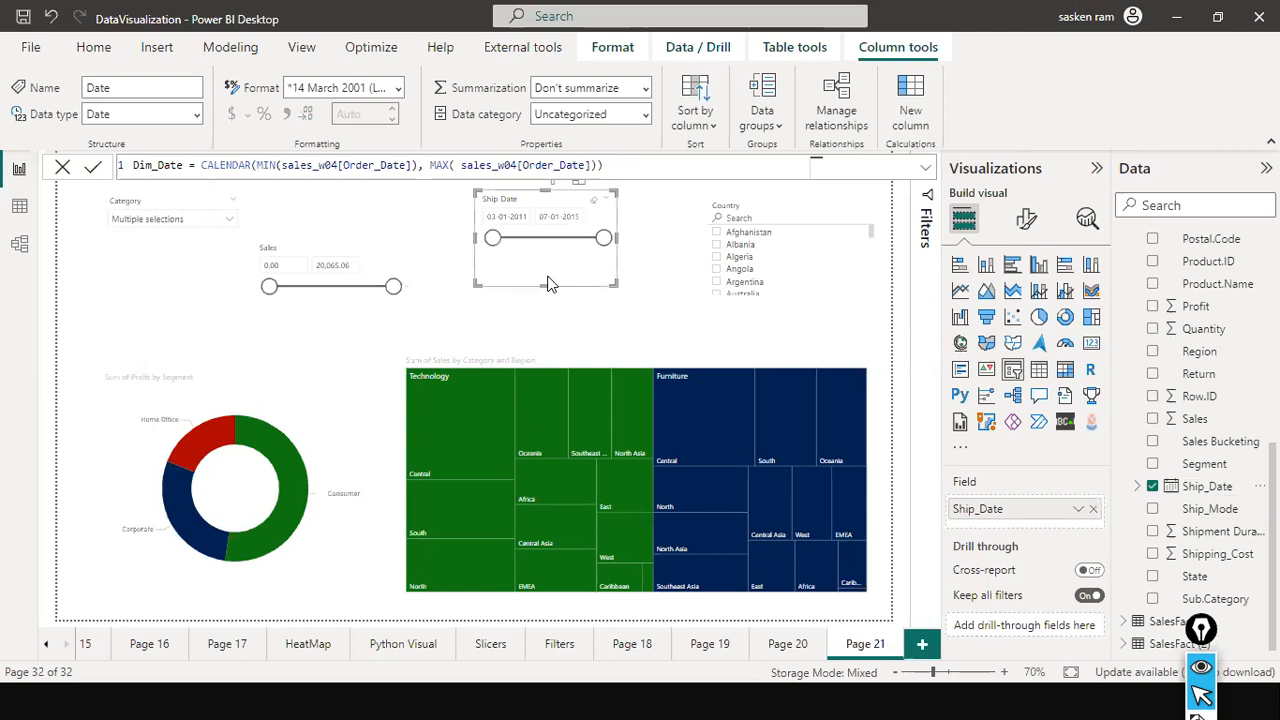
left_click(1027, 218)
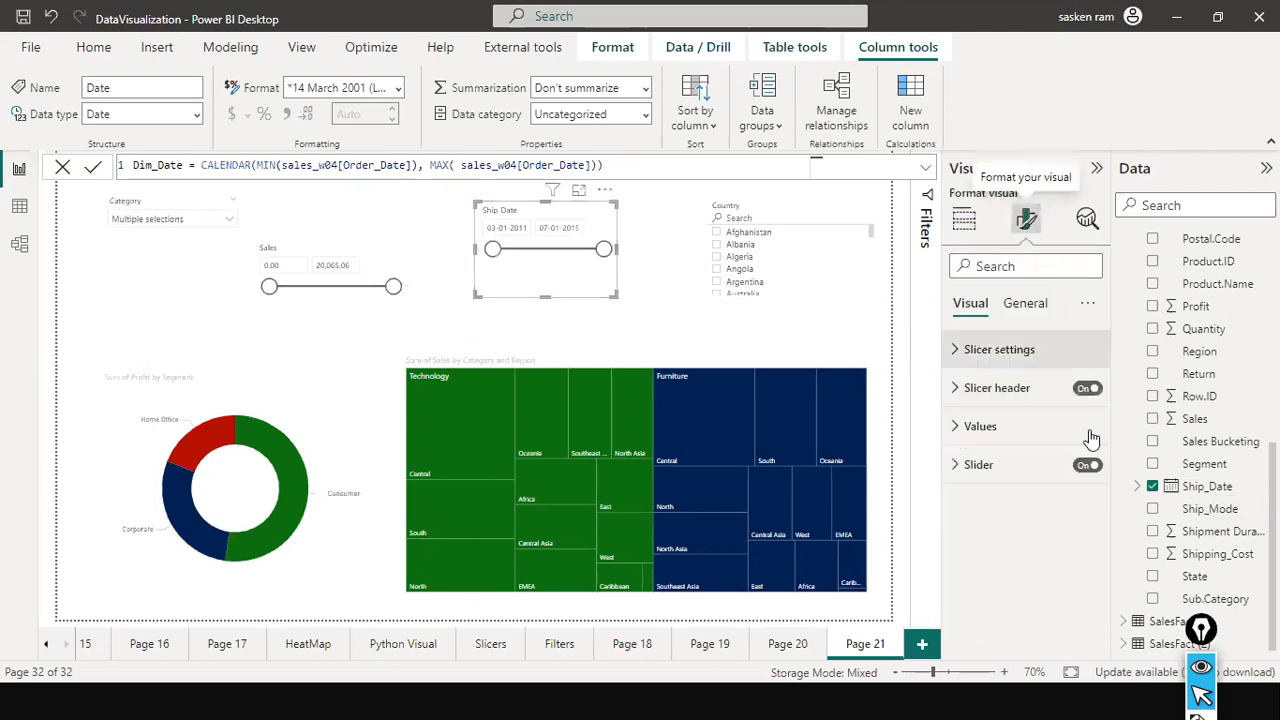
left_click(953, 355)
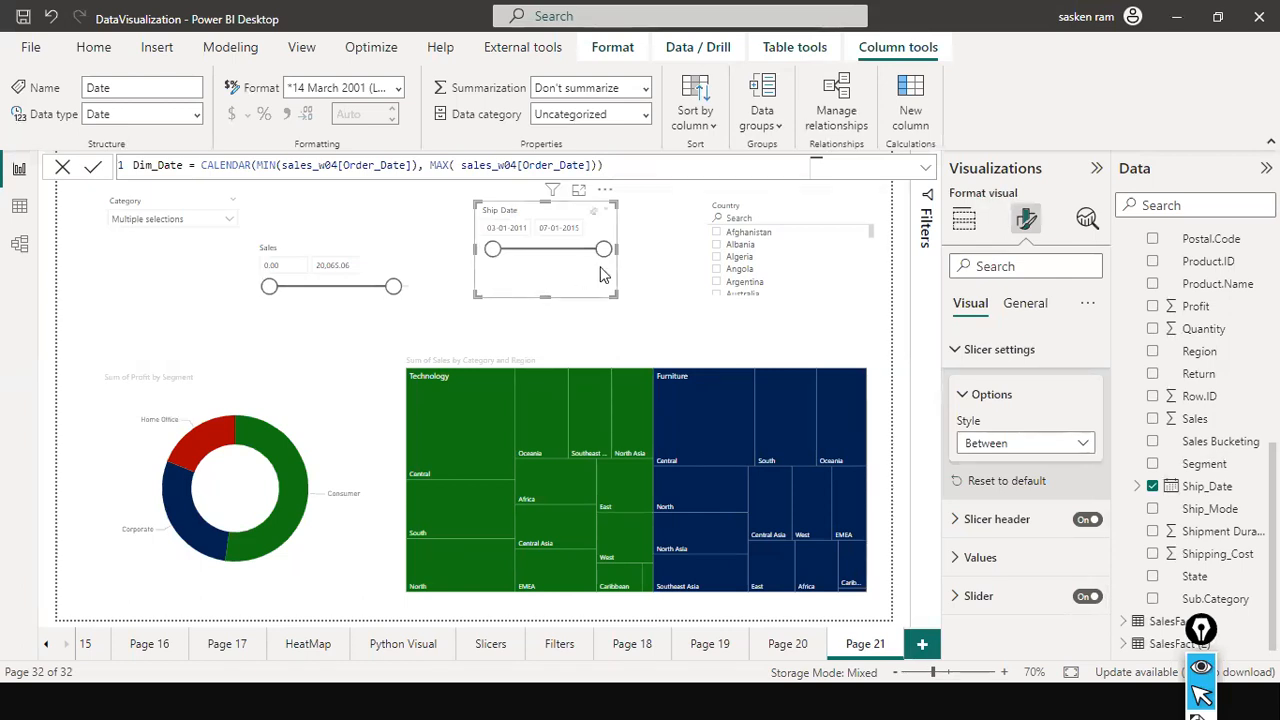
left_click(1080, 445)
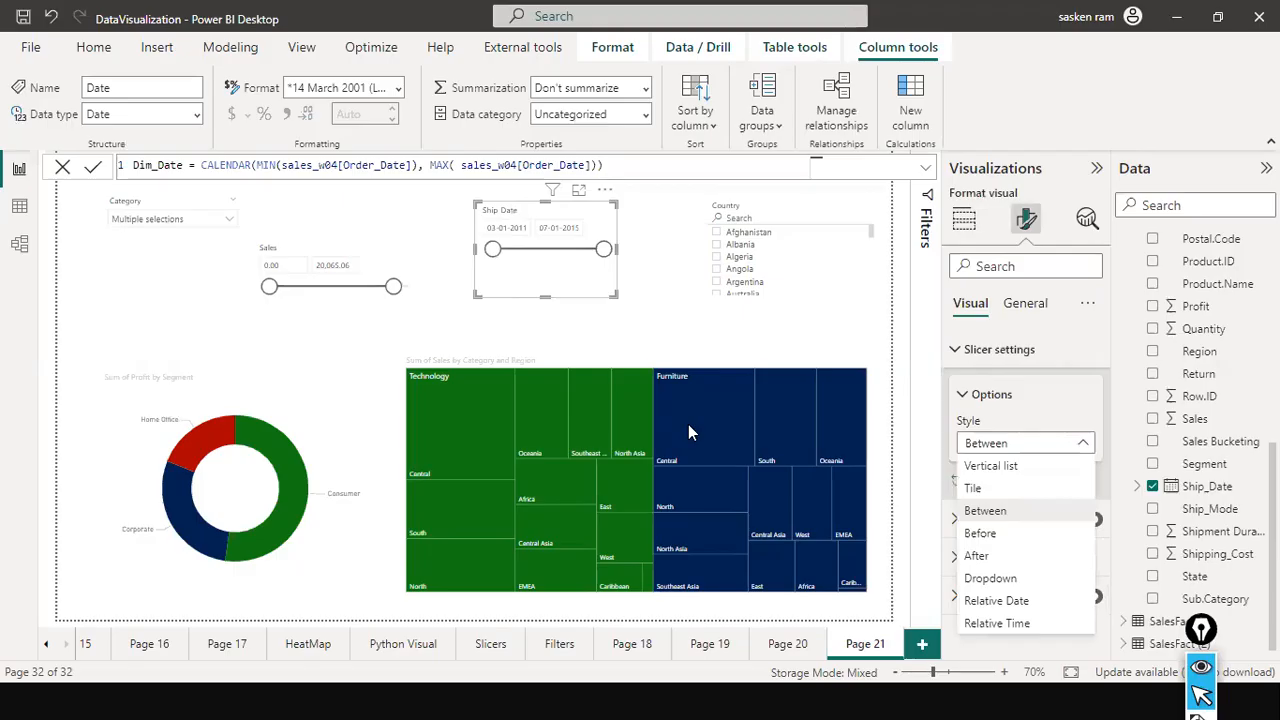
left_click(980, 601)
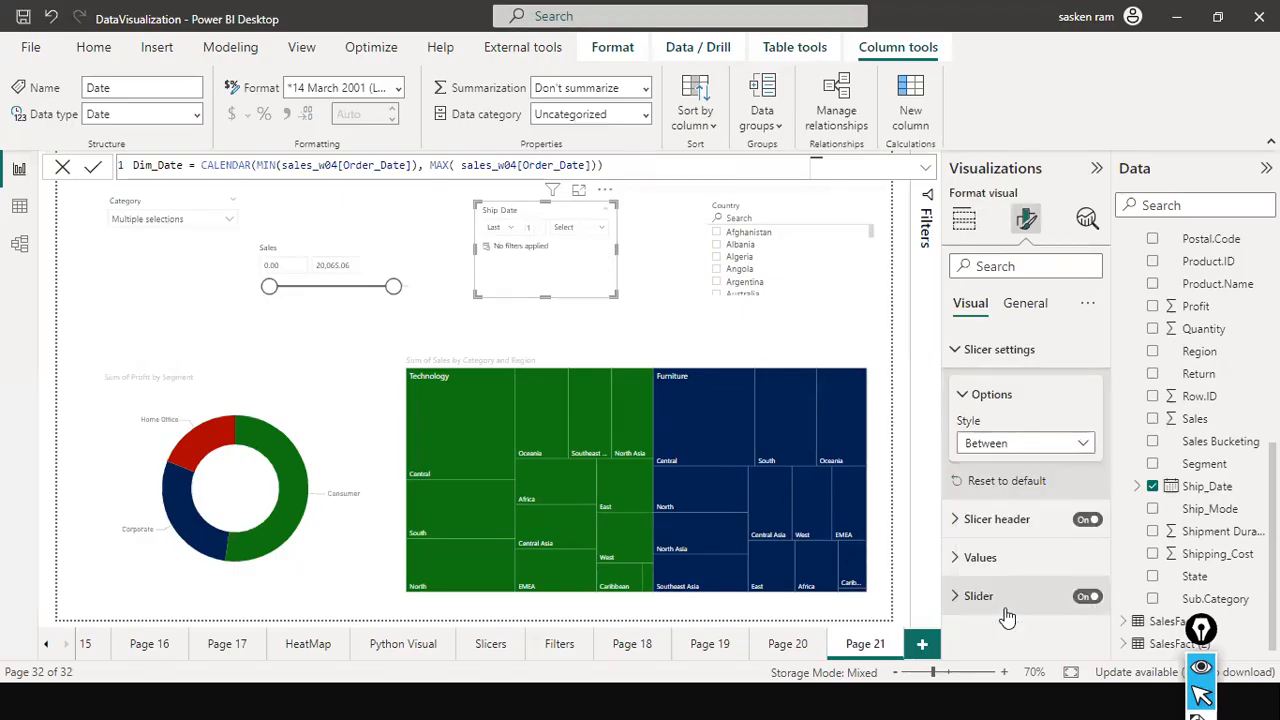
Filter the report with the Ship Date slicer to the last 10 days.
left_click(515, 234)
left_click(515, 234)
left_click(515, 234)
left_click(583, 246)
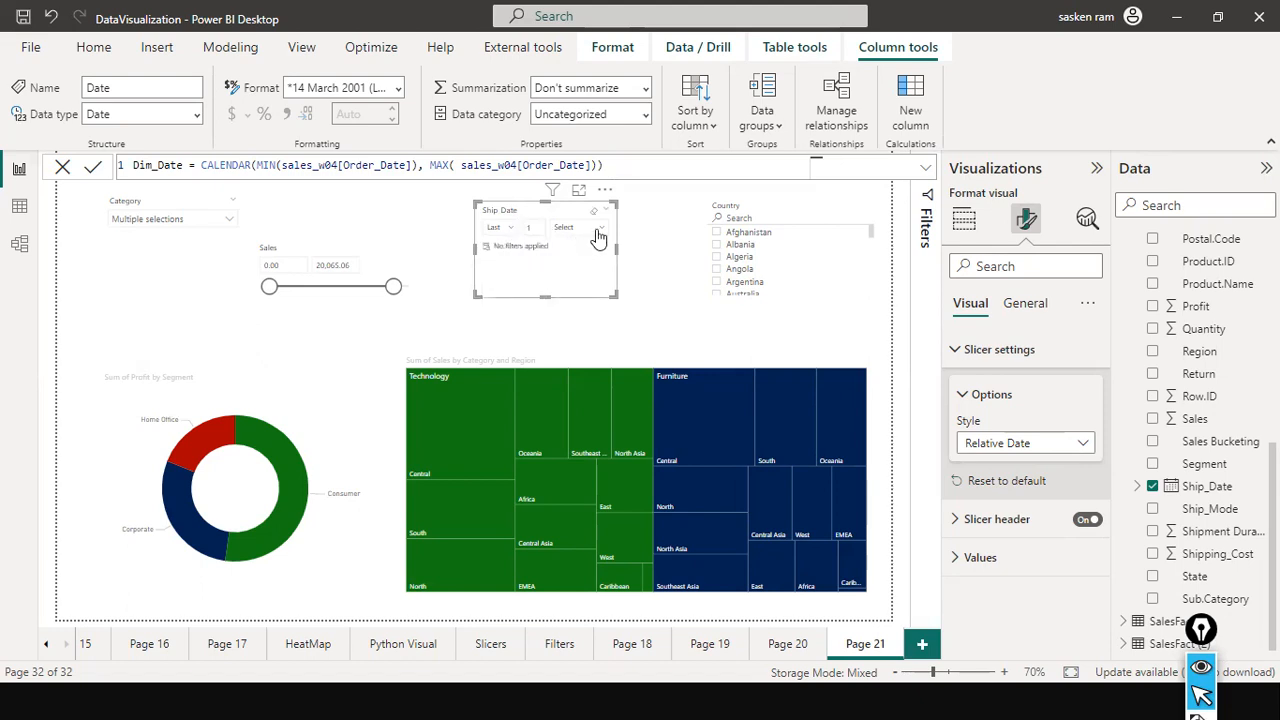
left_click(603, 236)
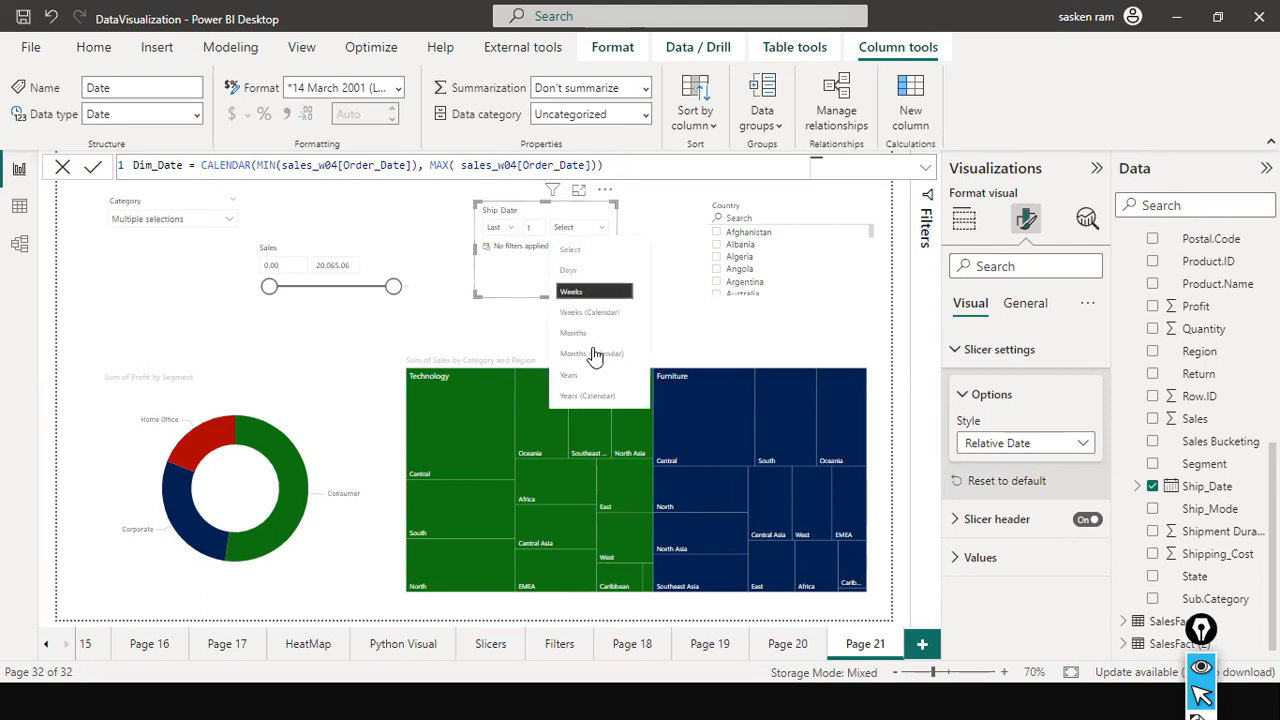
left_click(598, 278)
left_click(540, 224)
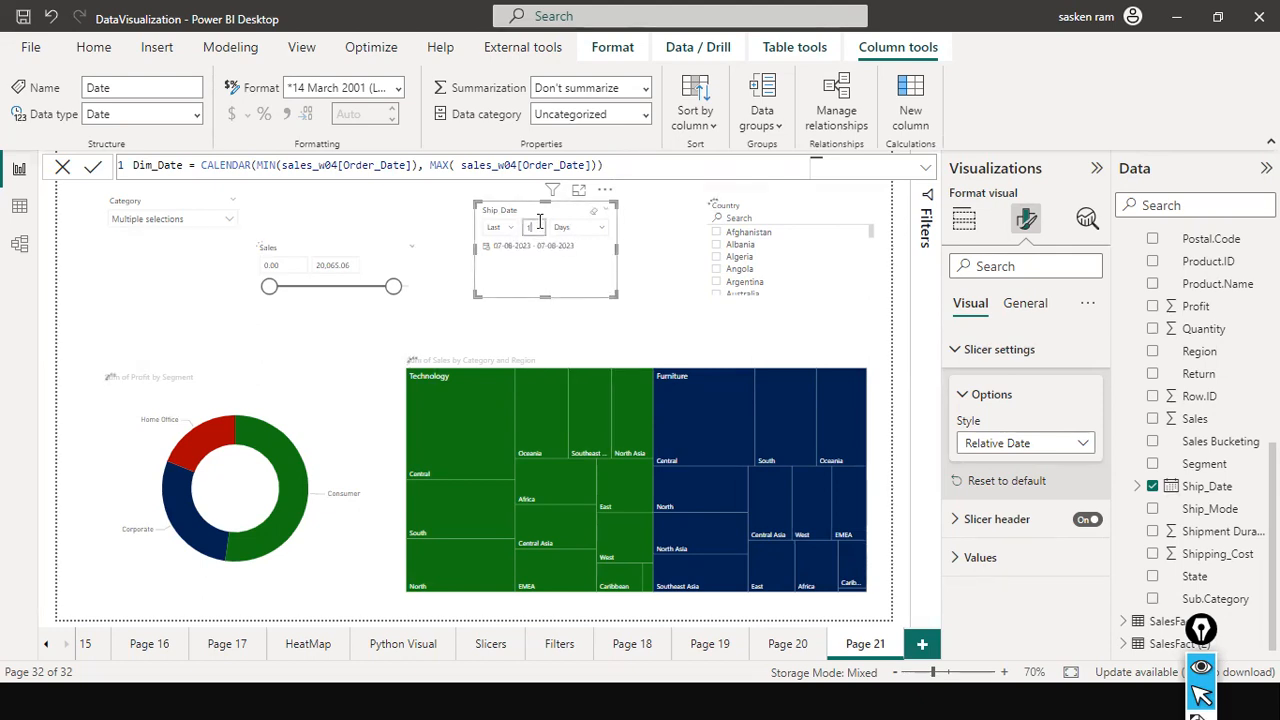
type("0")
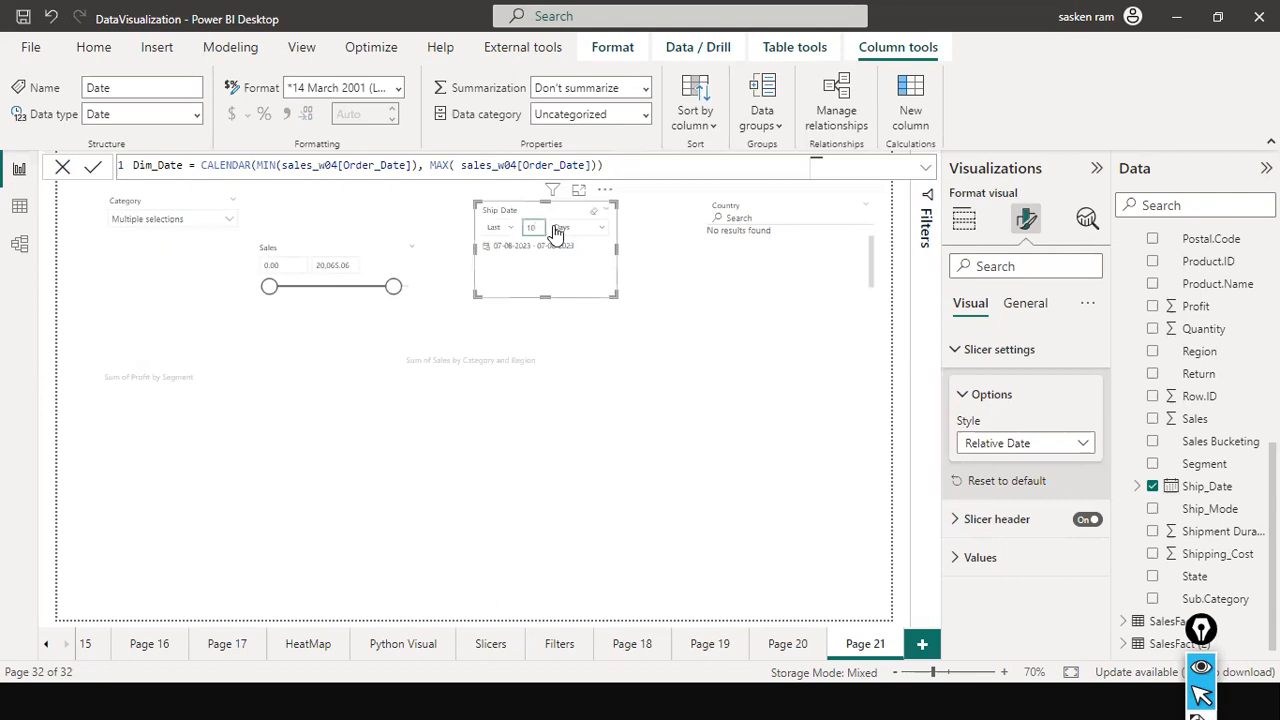
Change the Ship Date slicer's unit to Years, try the last 5 years, and restore the last 10 years.
double_click(532, 227)
left_click(513, 230)
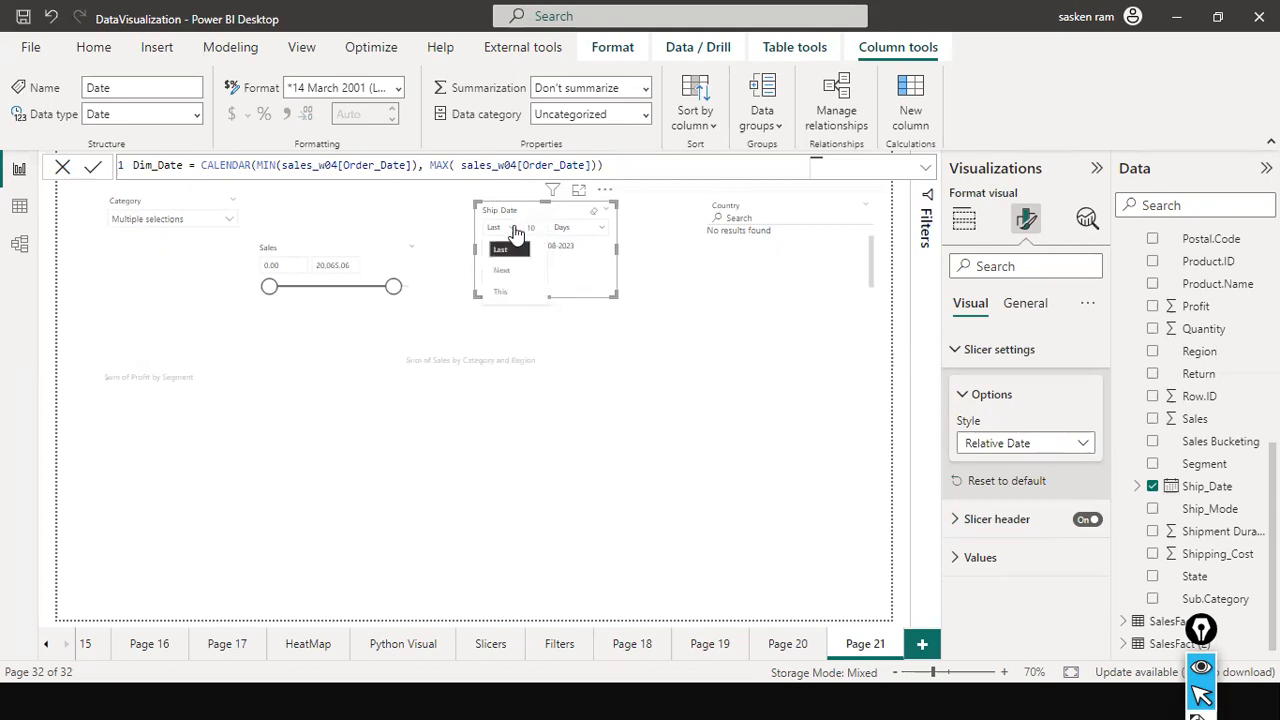
left_click(595, 228)
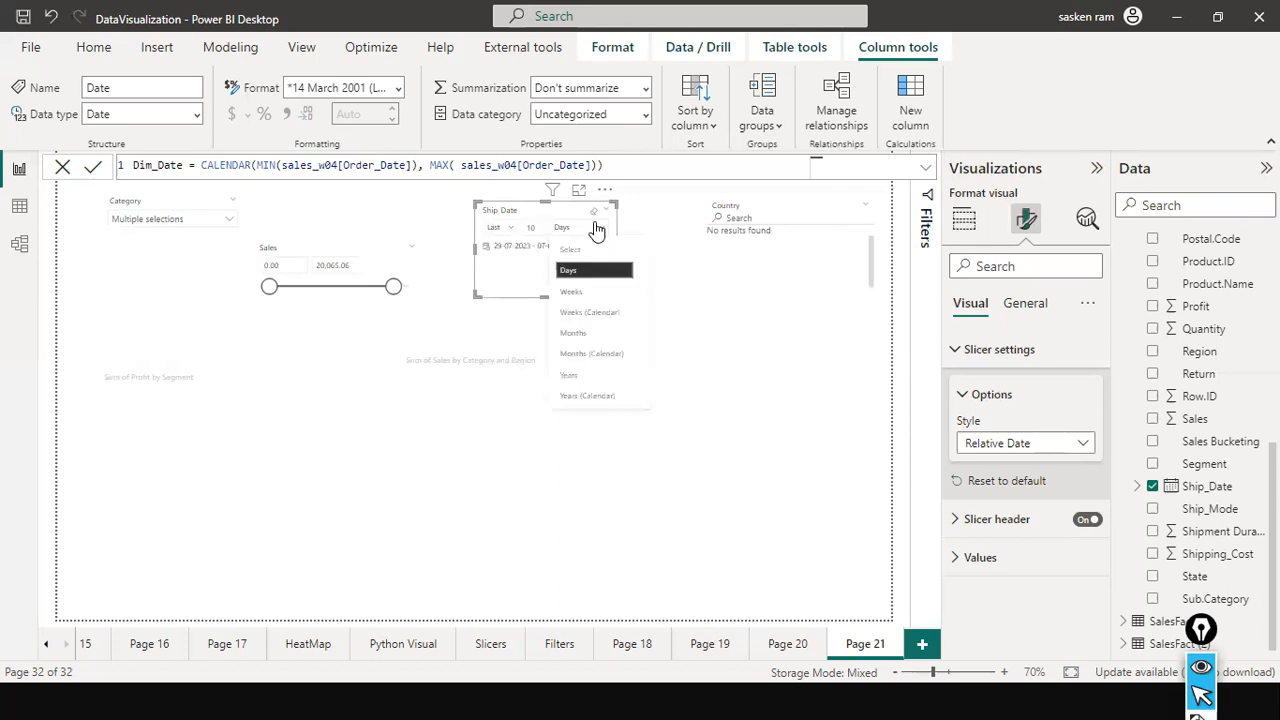
left_click(590, 376)
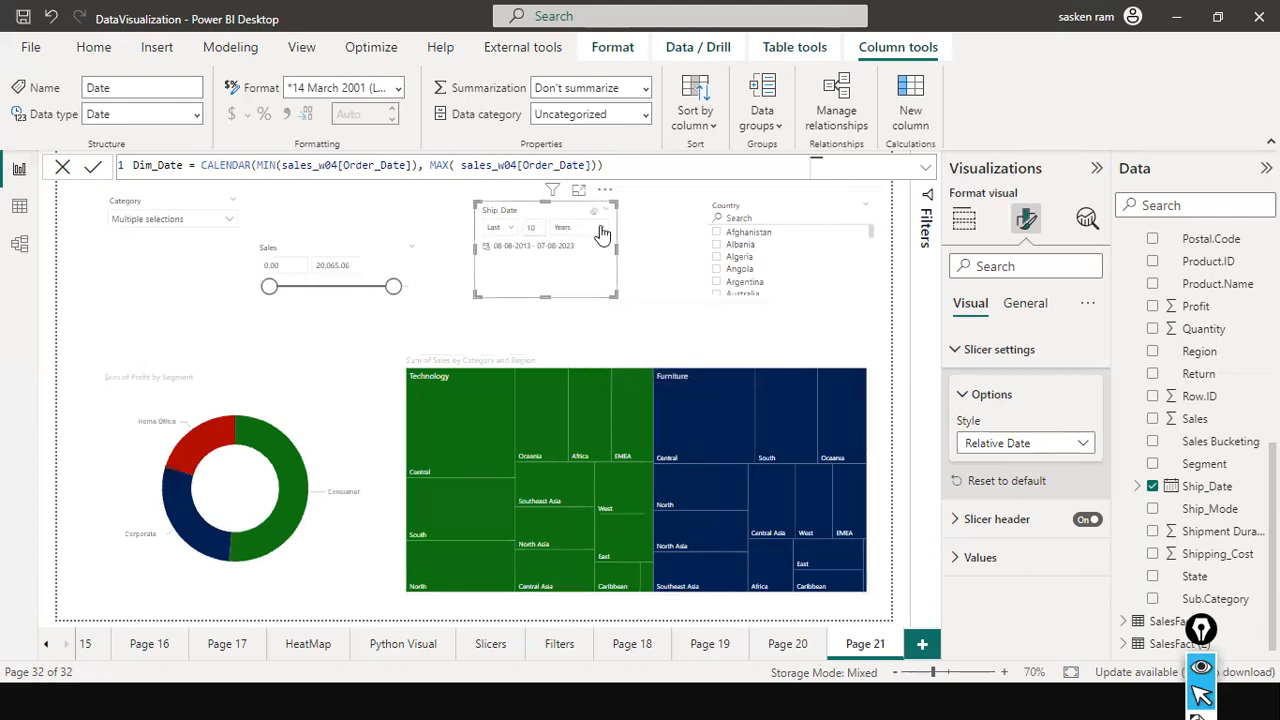
left_click_drag(537, 228, 511, 229)
type("5")
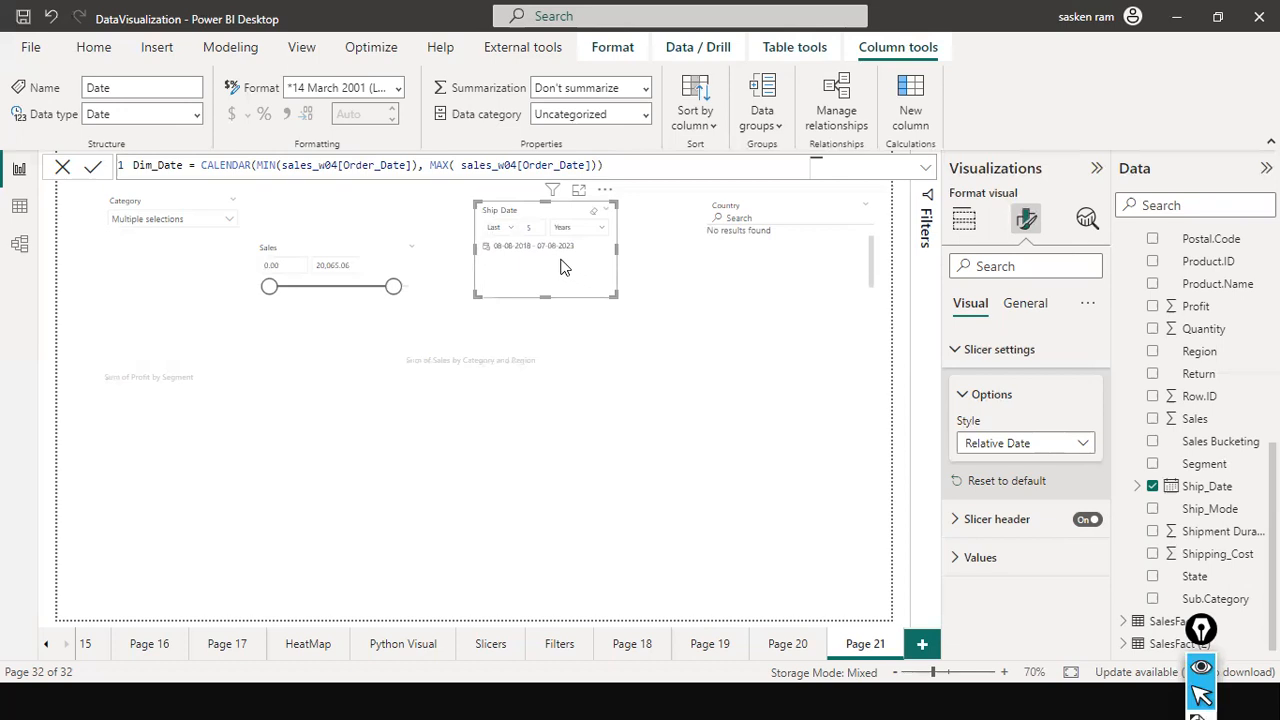
left_click_drag(536, 229, 520, 232)
Switch the Ship Date slicer's relative period to This Year.
left_click(507, 229)
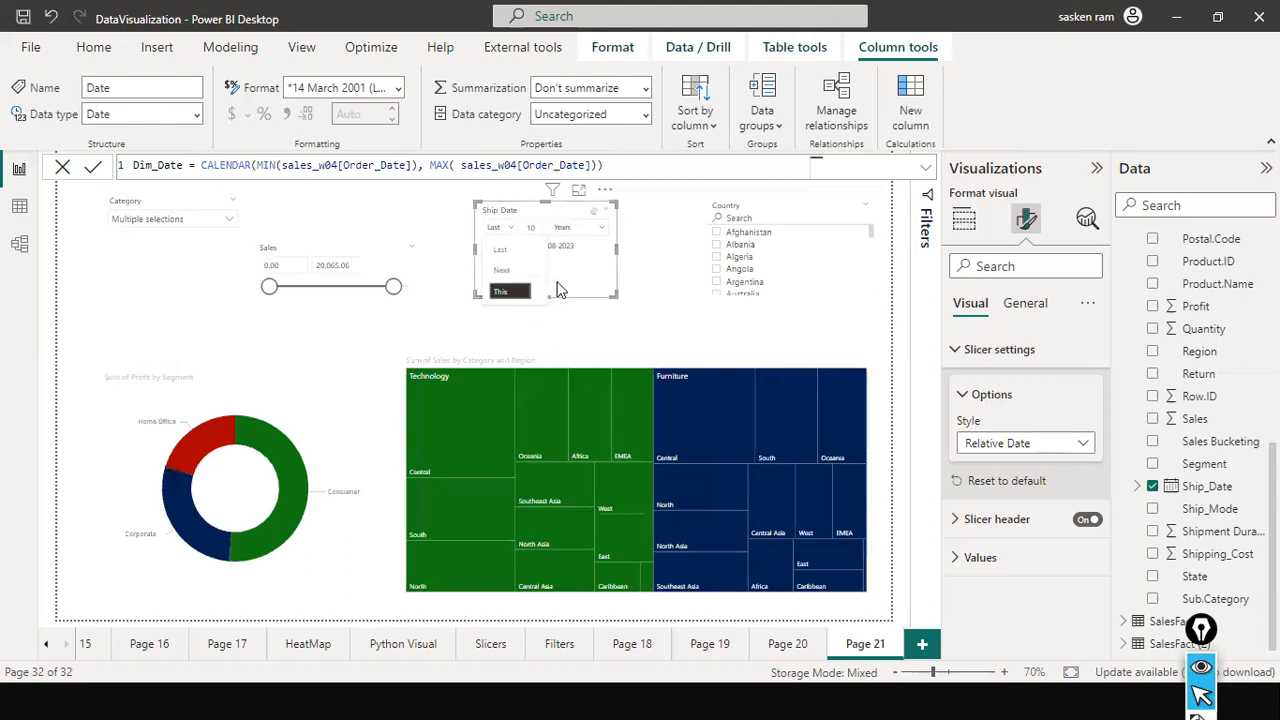
left_click(512, 292)
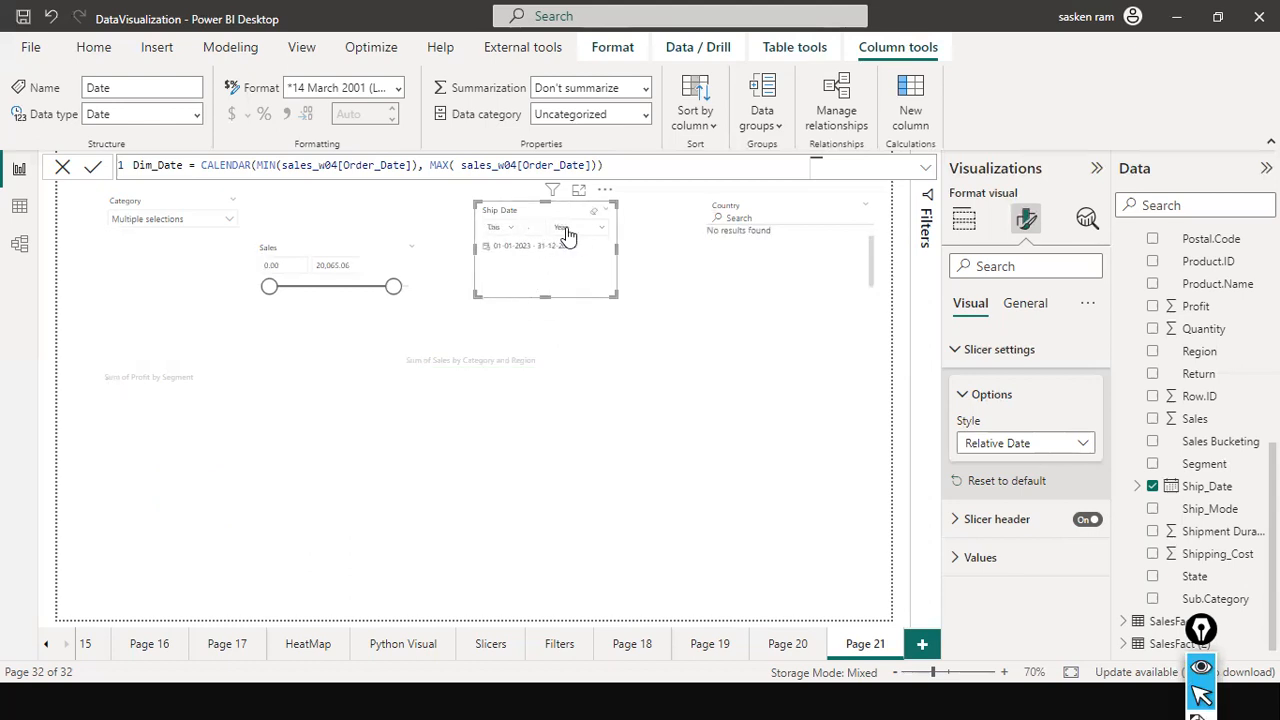
left_click(581, 232)
left_click(546, 223)
left_click(511, 229)
left_click(563, 226)
left_click(566, 232)
left_click(536, 230)
Set the Ship Date slicer to This Week, and change the period to the last 1 week.
left_click(598, 229)
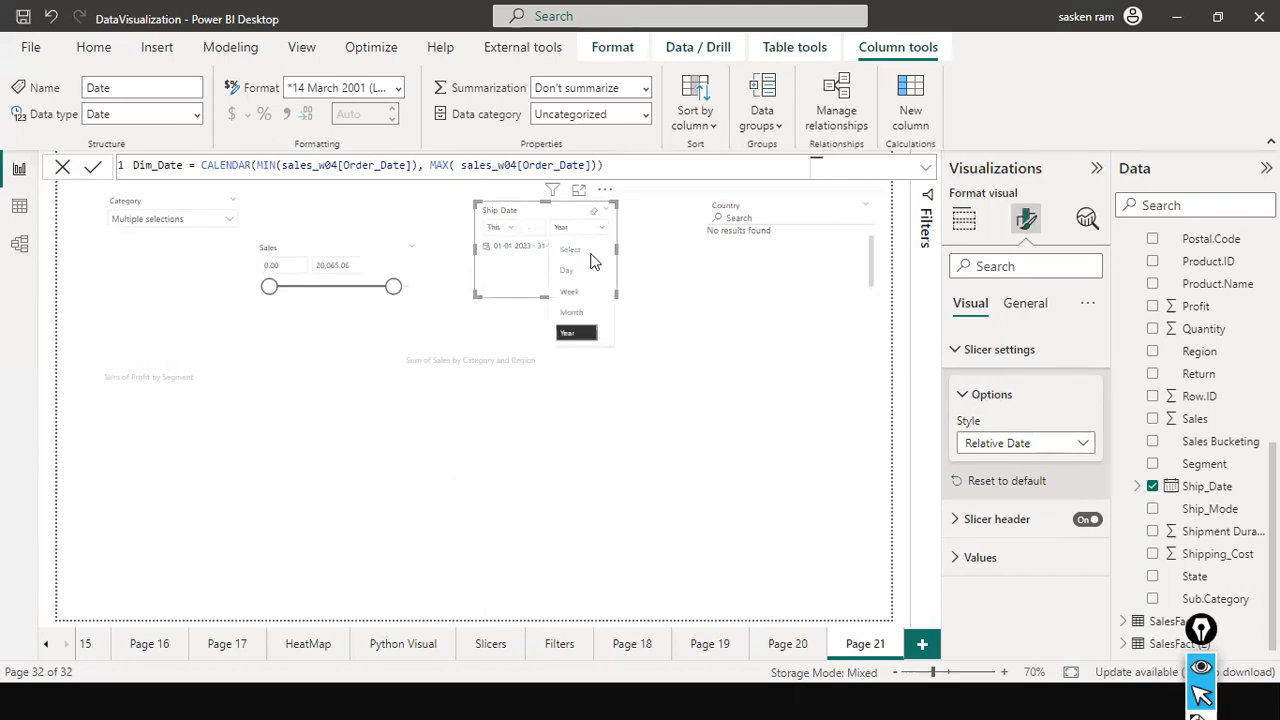
left_click(582, 296)
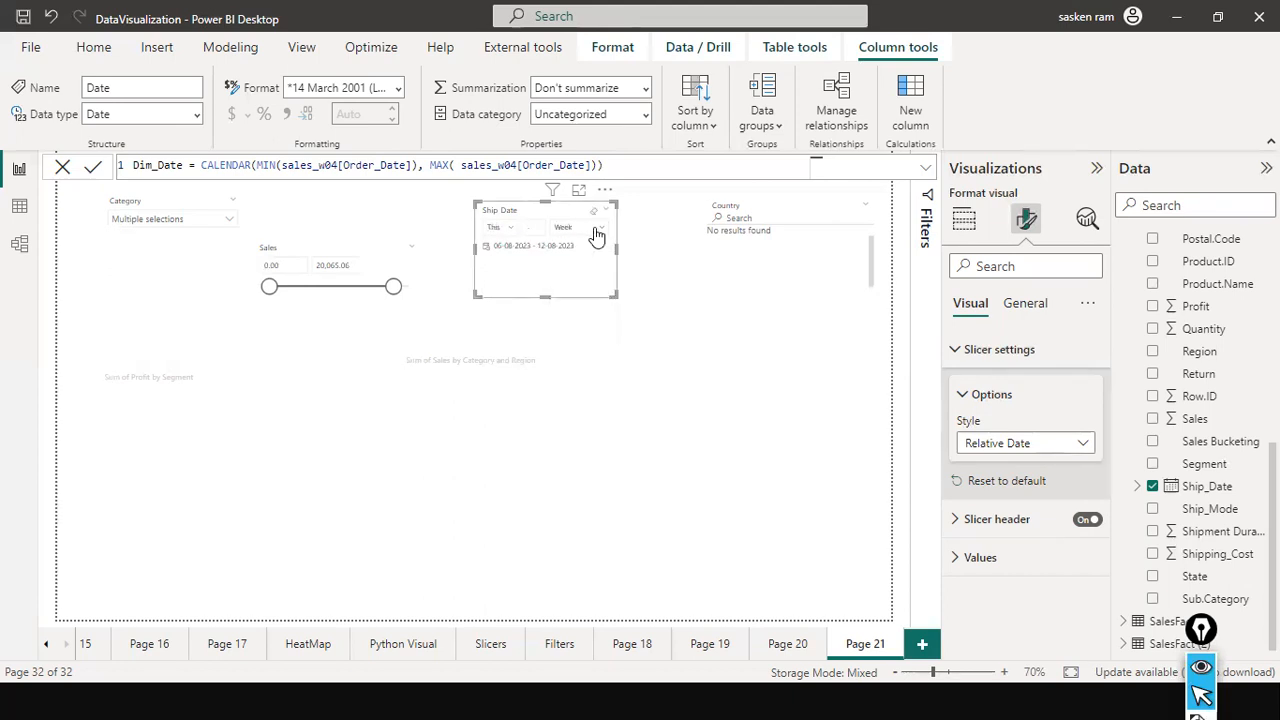
left_click(500, 230)
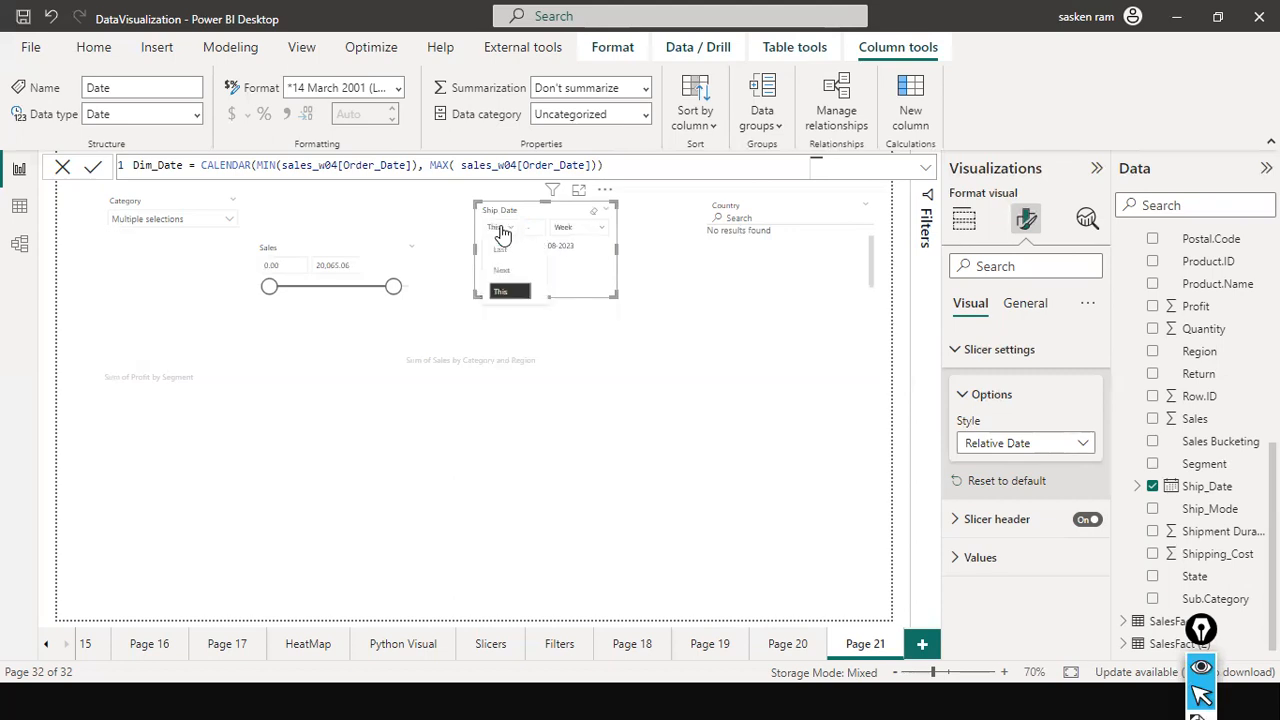
left_click(528, 251)
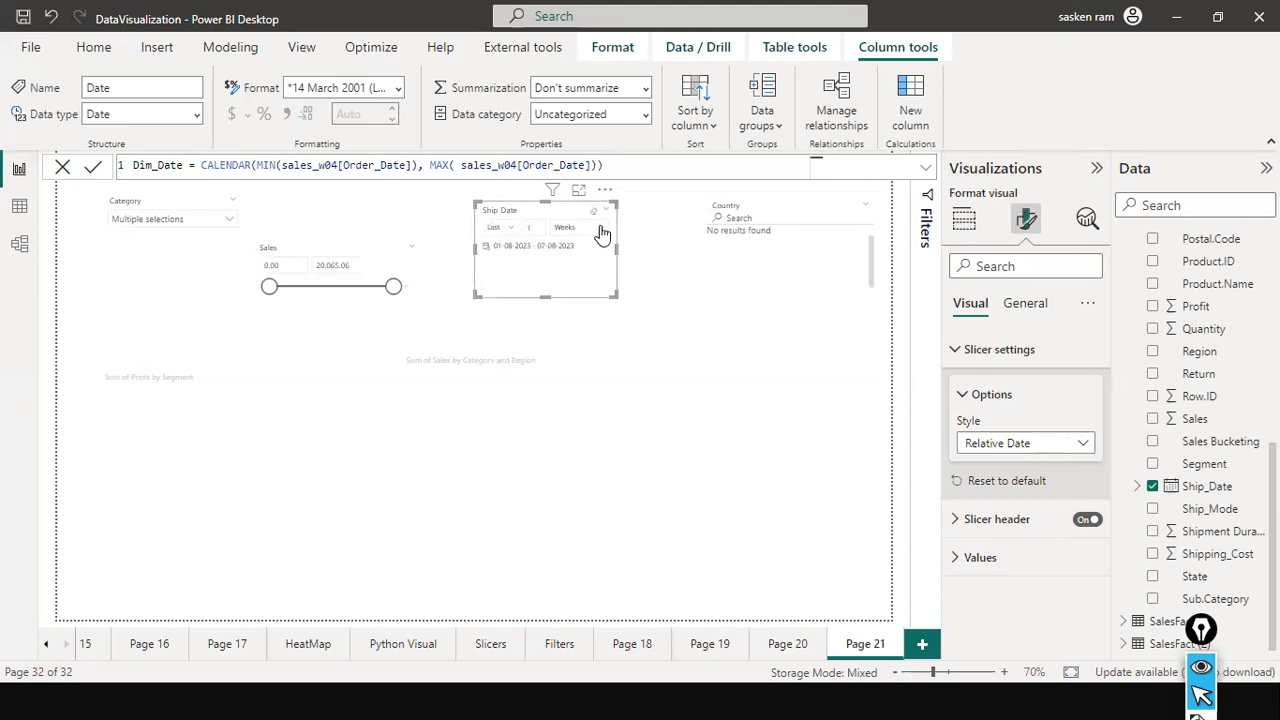
Clear the Ship Date slicer's filter and review its available slicer styles and relative period units.
left_click(593, 212)
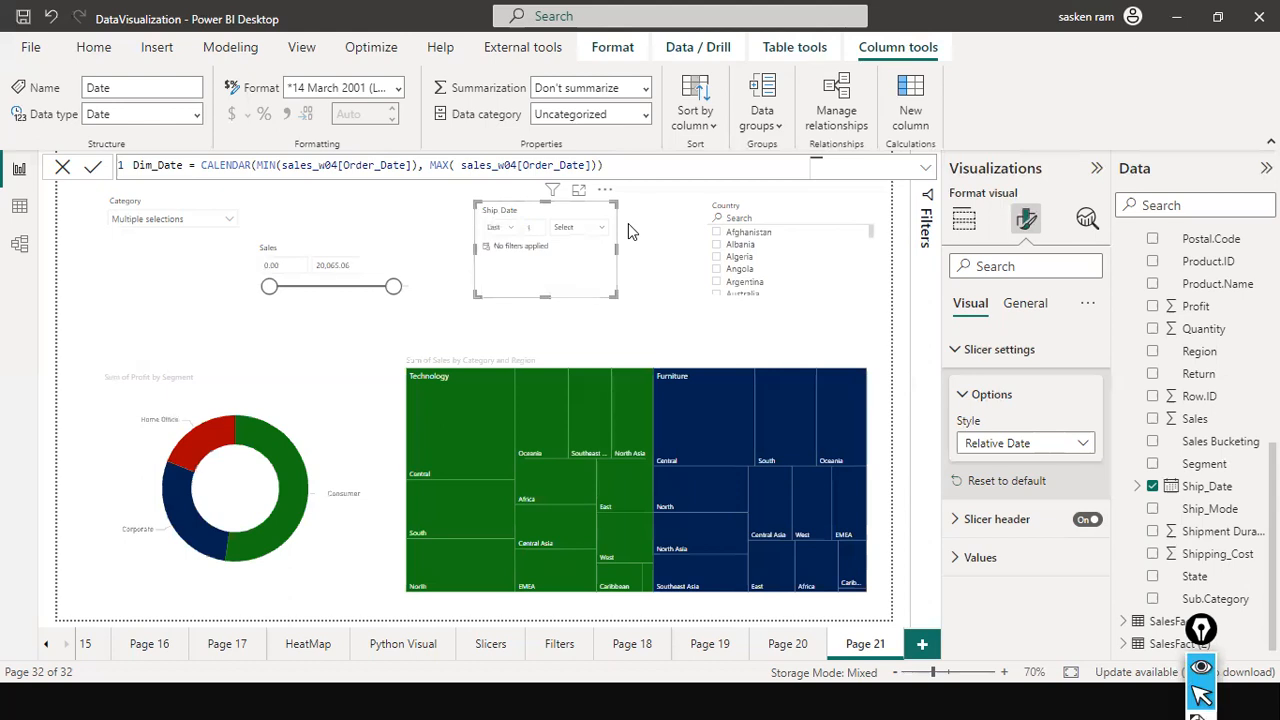
left_click(1080, 450)
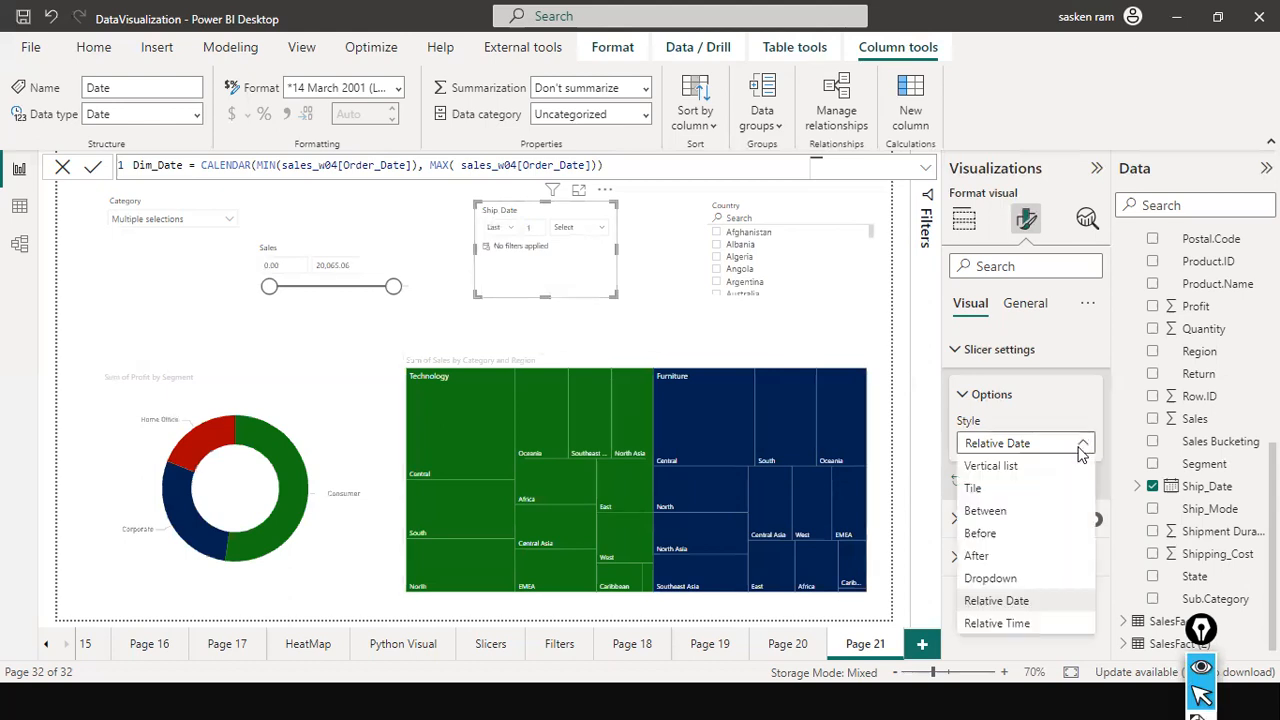
left_click(908, 355)
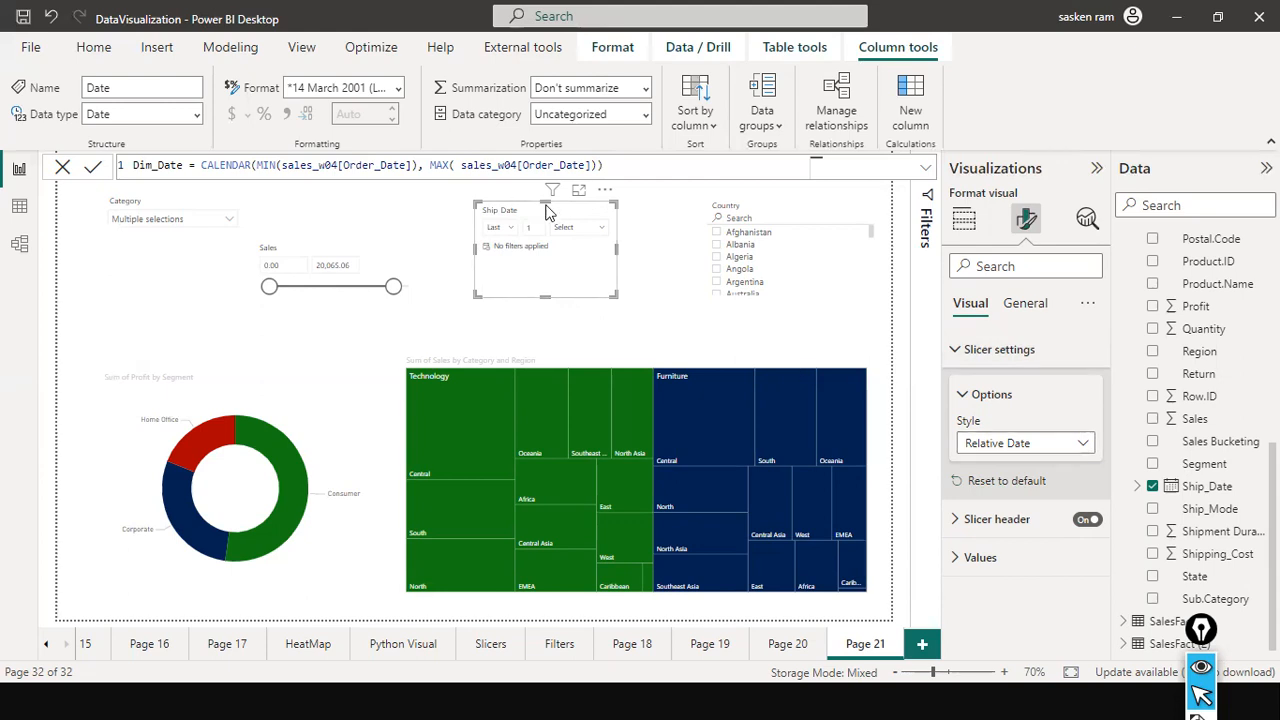
left_click(598, 228)
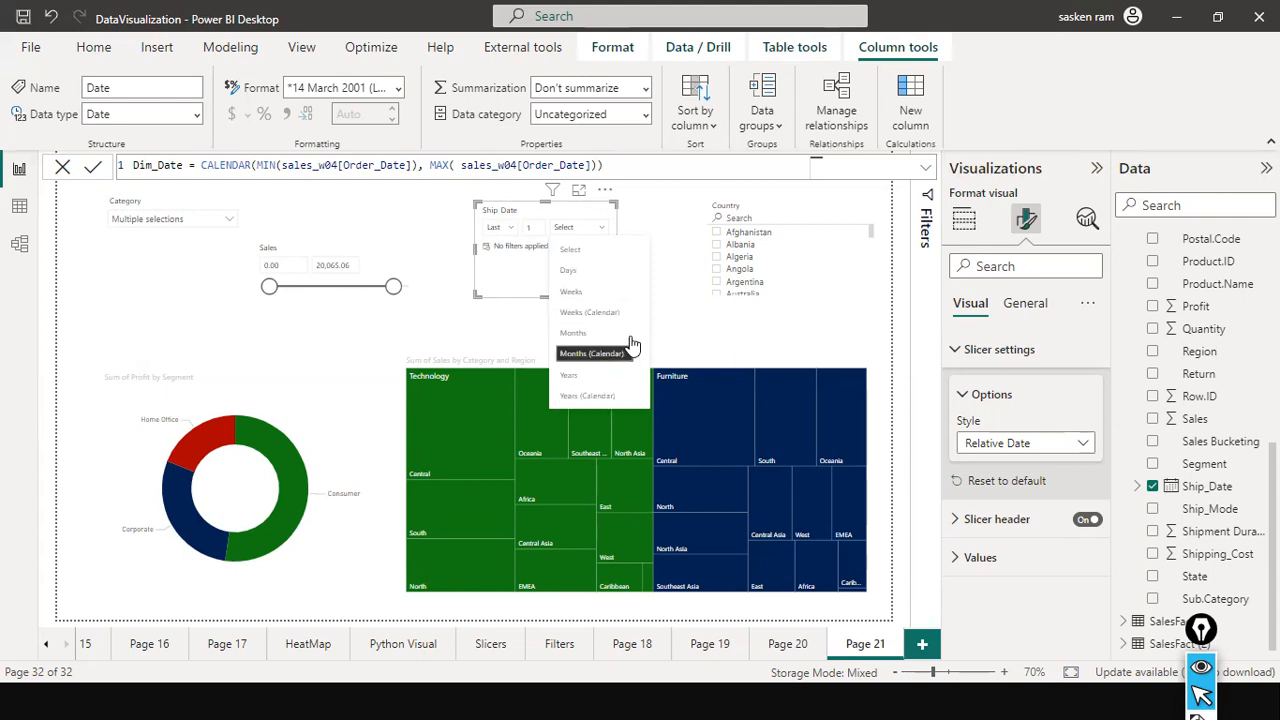
left_click(517, 293)
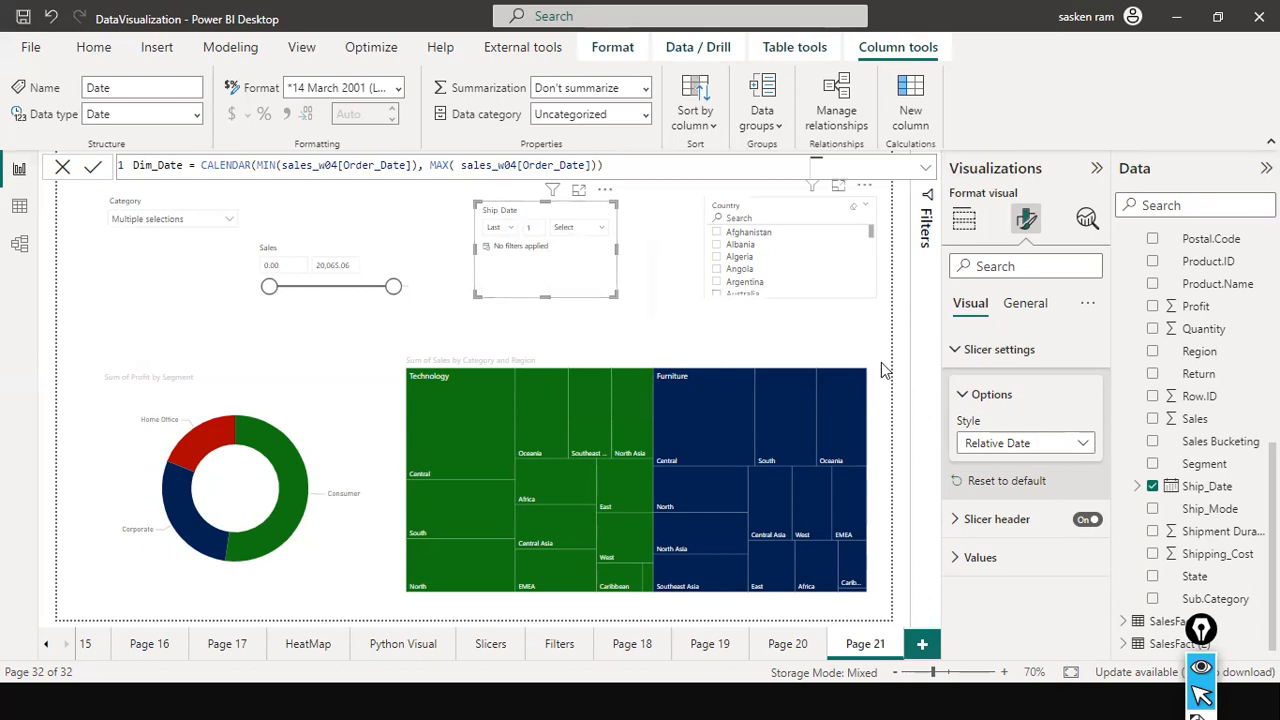
Try the Relative Time style on the Ship Date slicer and check its period and unit options.
left_click(1074, 446)
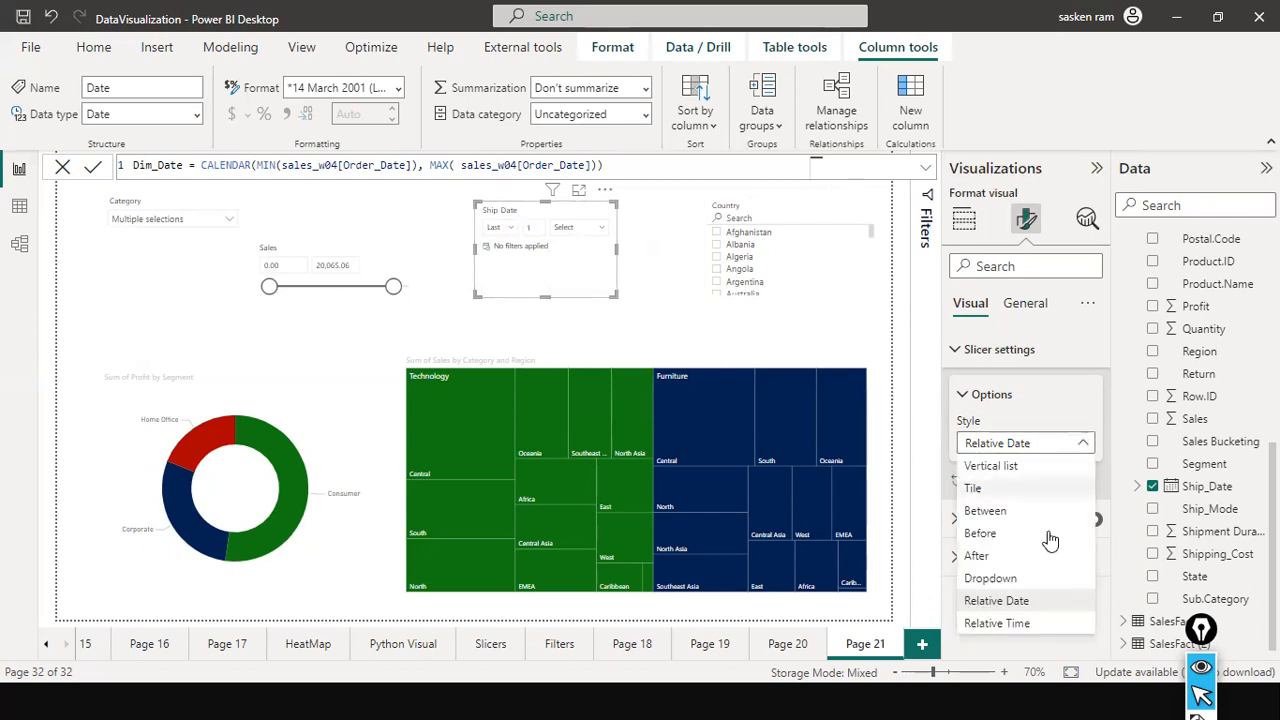
left_click(1030, 626)
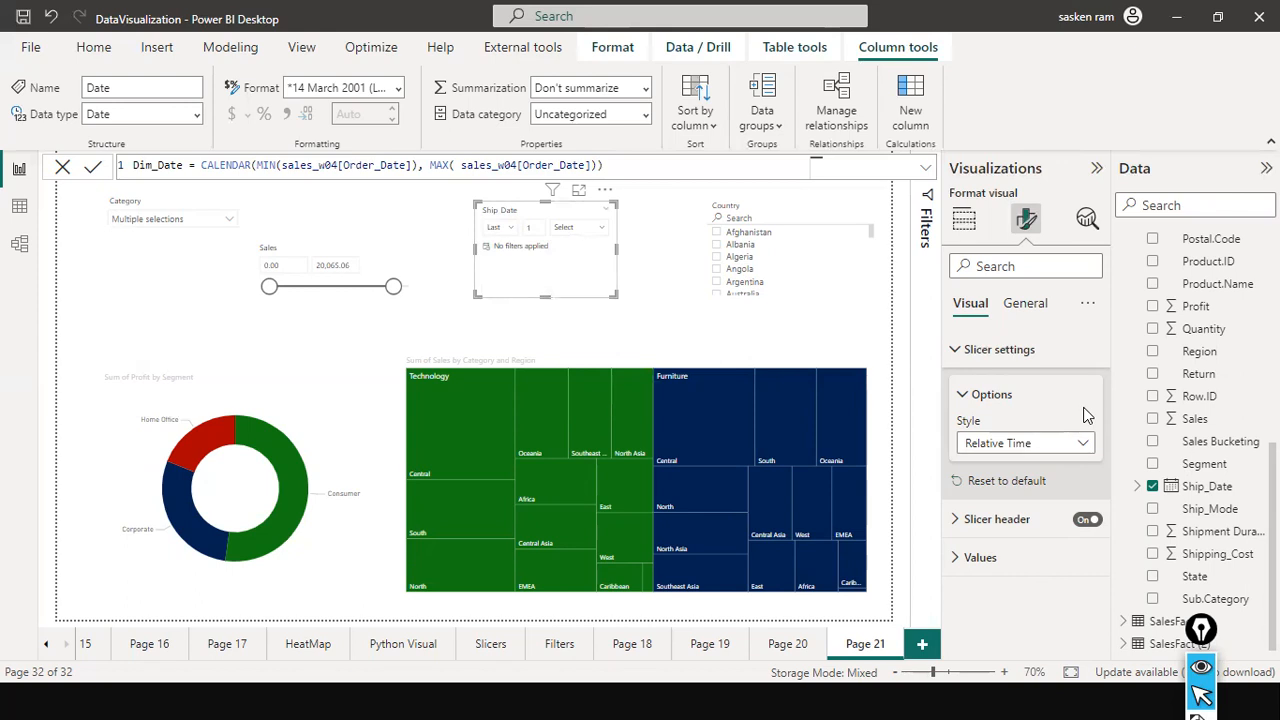
left_click(1083, 443)
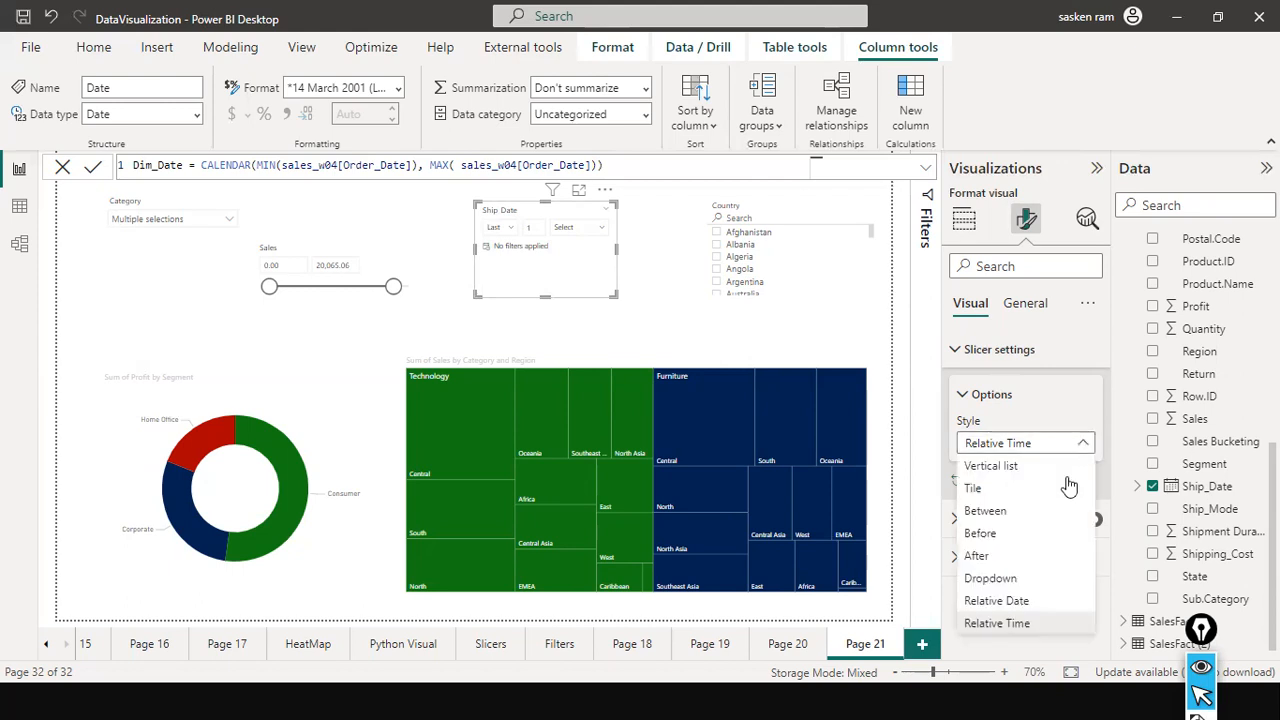
left_click(1010, 622)
left_click(513, 228)
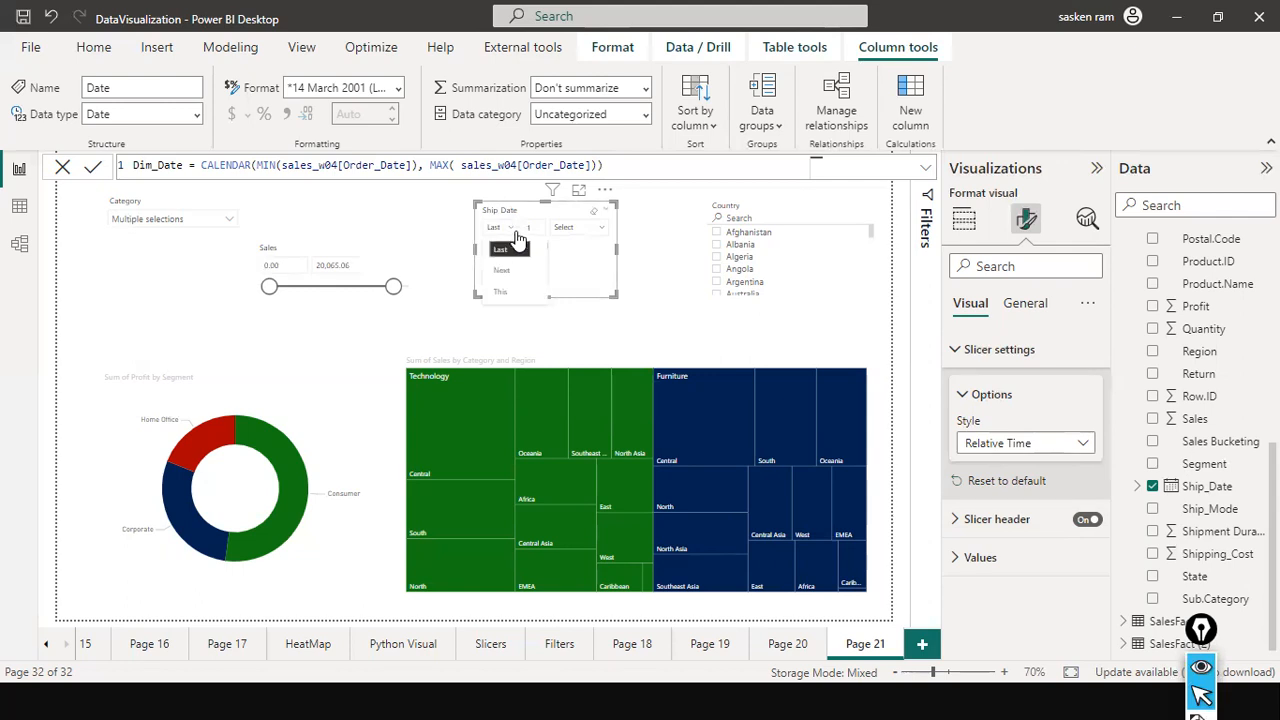
left_click(597, 230)
left_click(597, 236)
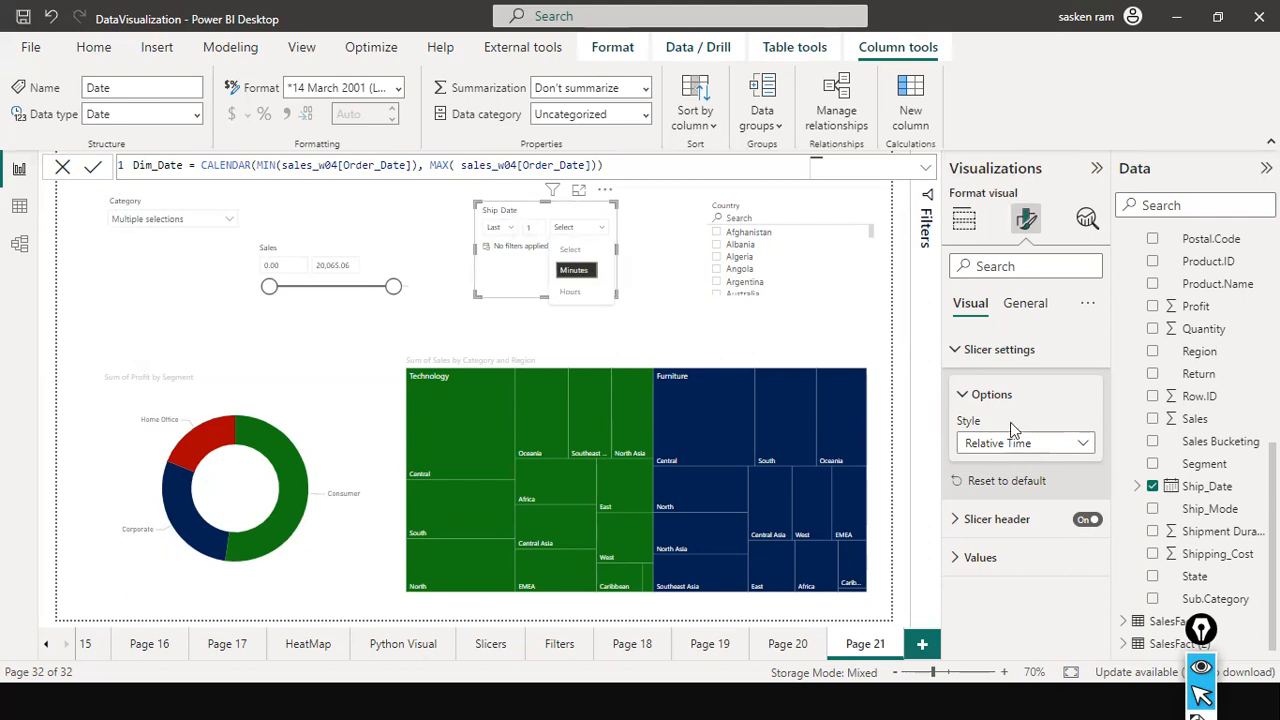
Switch the Ship Date slicer's style back to Relative Date and review the available styles.
left_click(1080, 446)
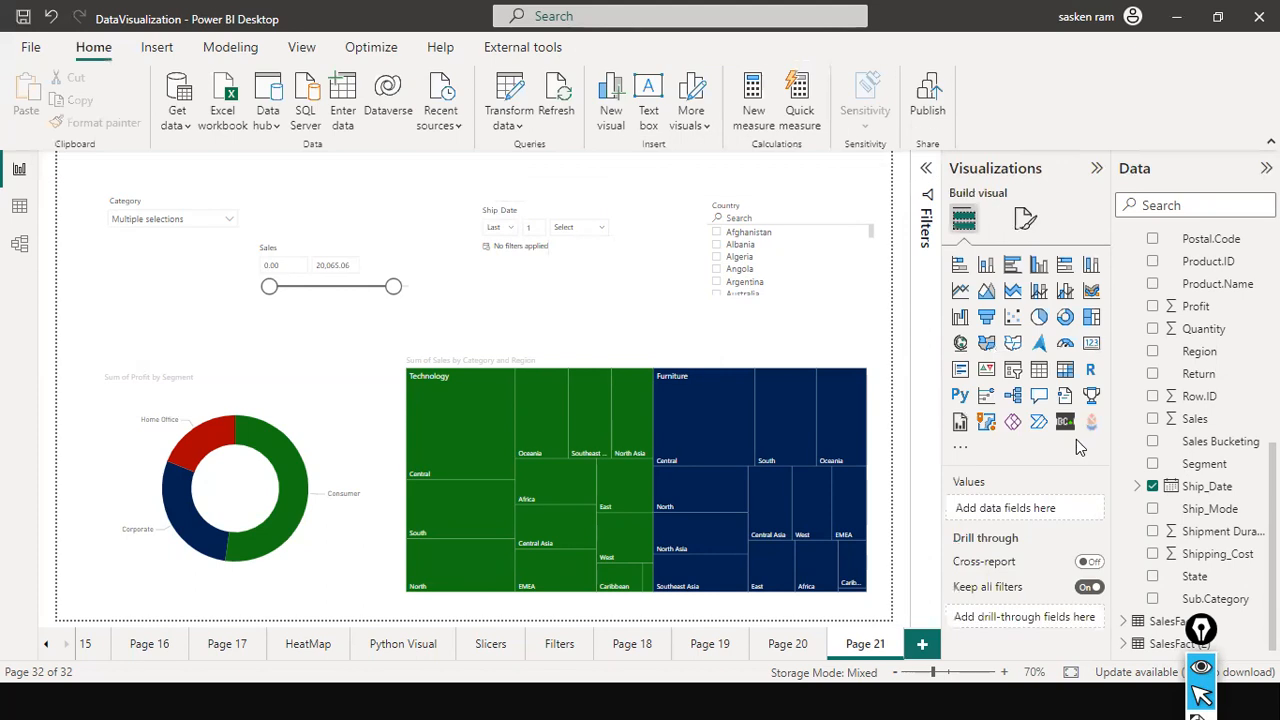
left_click(585, 262)
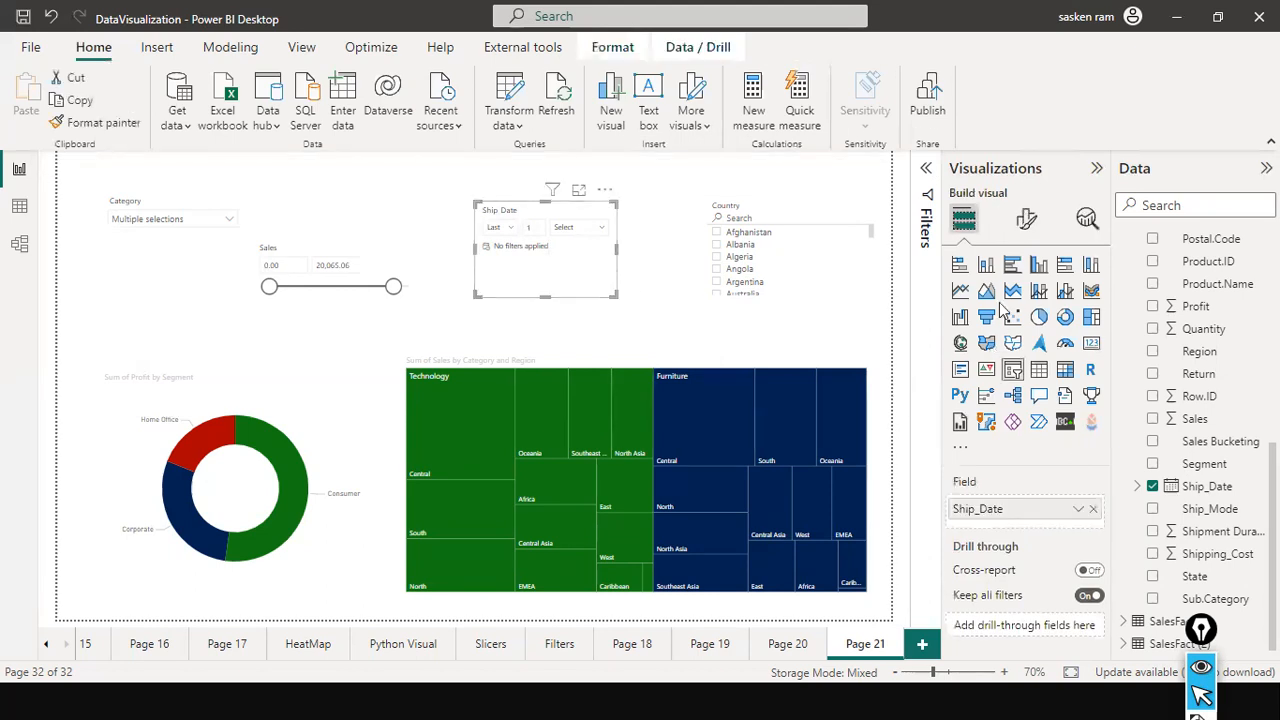
left_click(1025, 218)
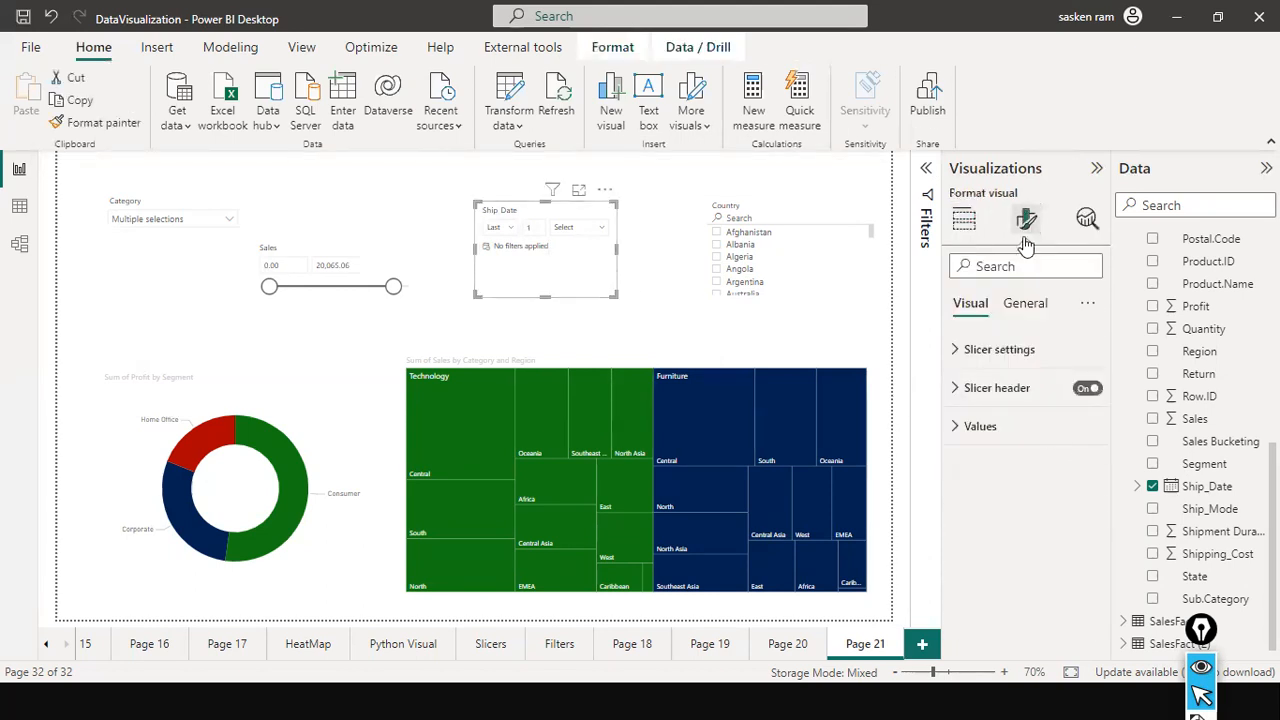
left_click(962, 349)
left_click(1084, 447)
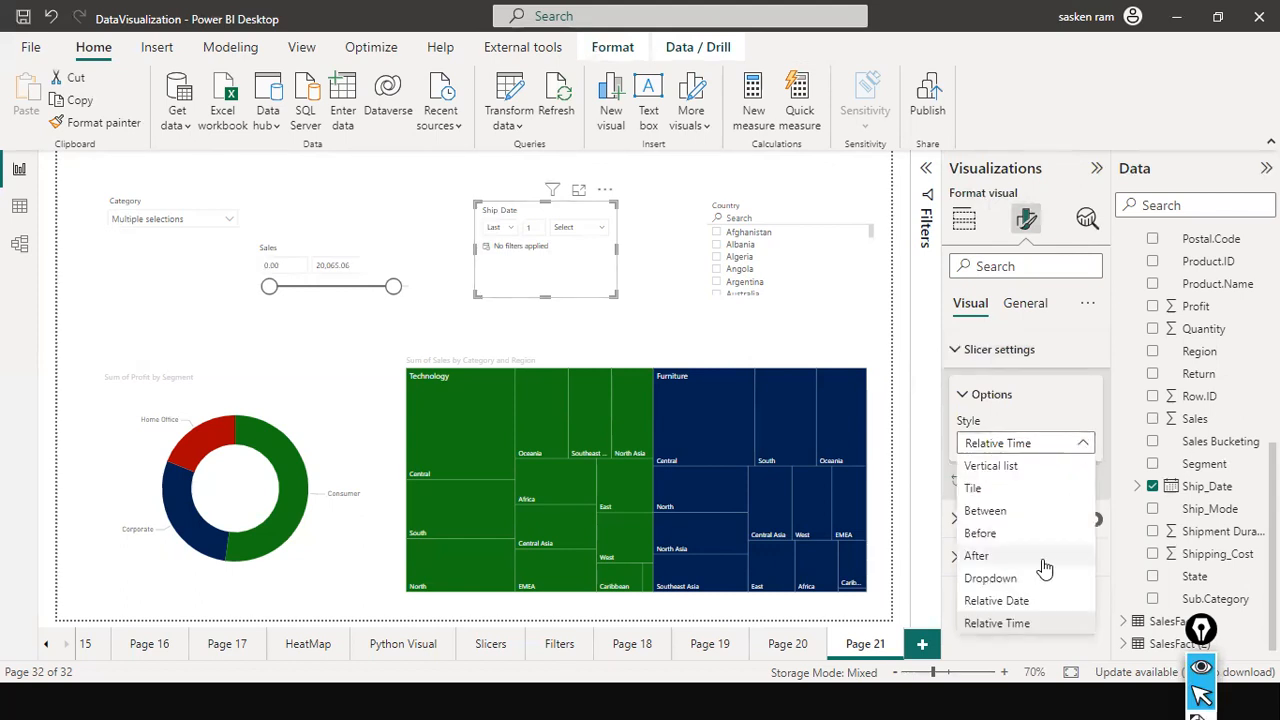
left_click(1018, 598)
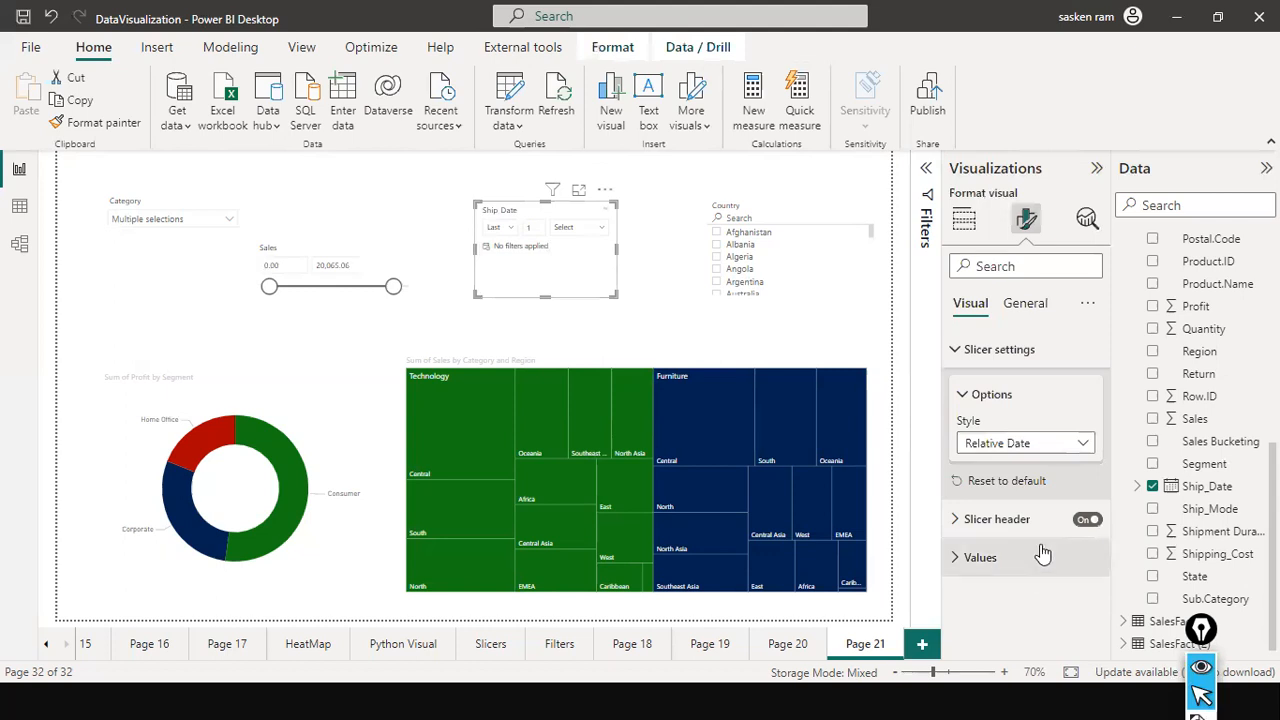
left_click(1088, 447)
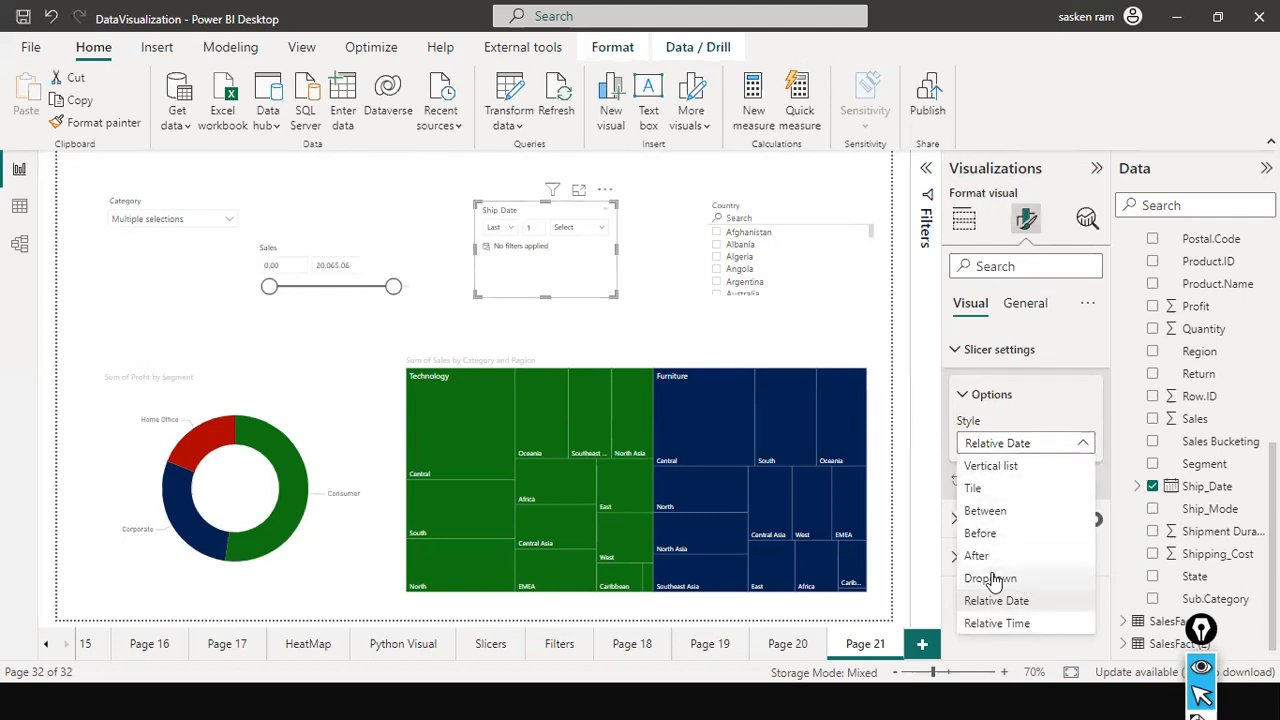
left_click(774, 323)
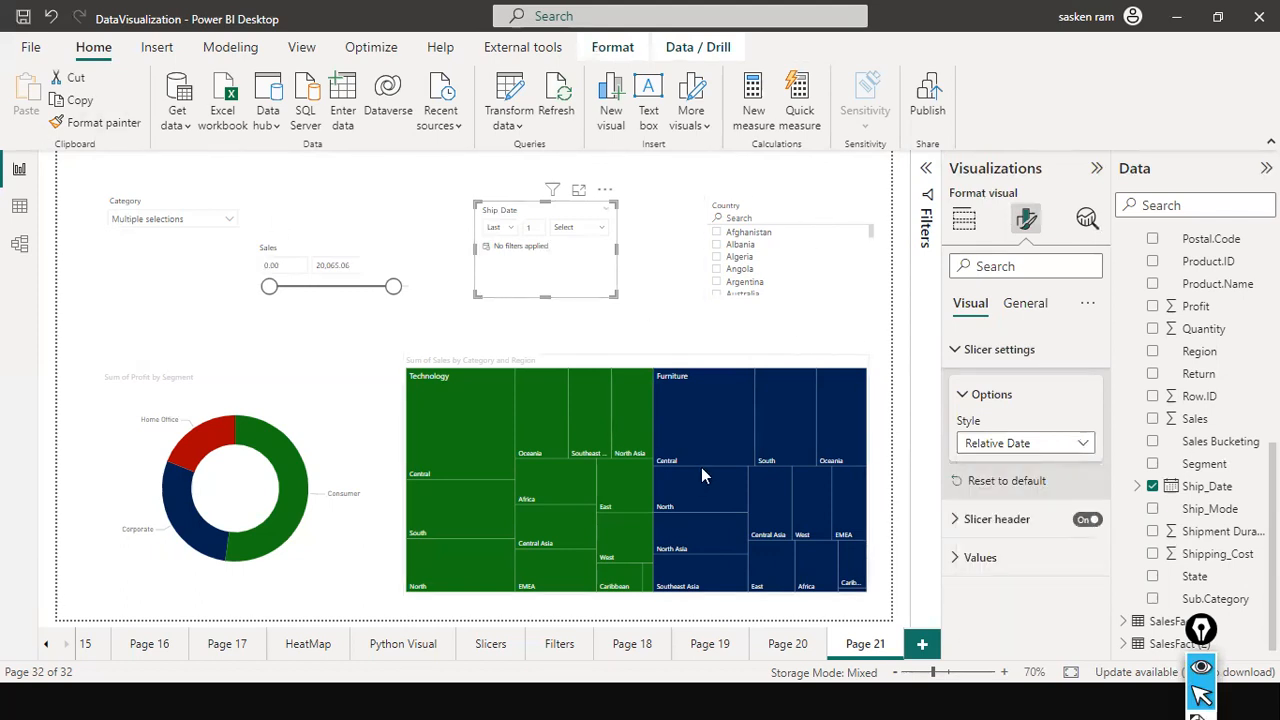
Move the Sales, Ship Date and Country slicers up so they form a row beside the Category slicer.
mouse_move(699, 476)
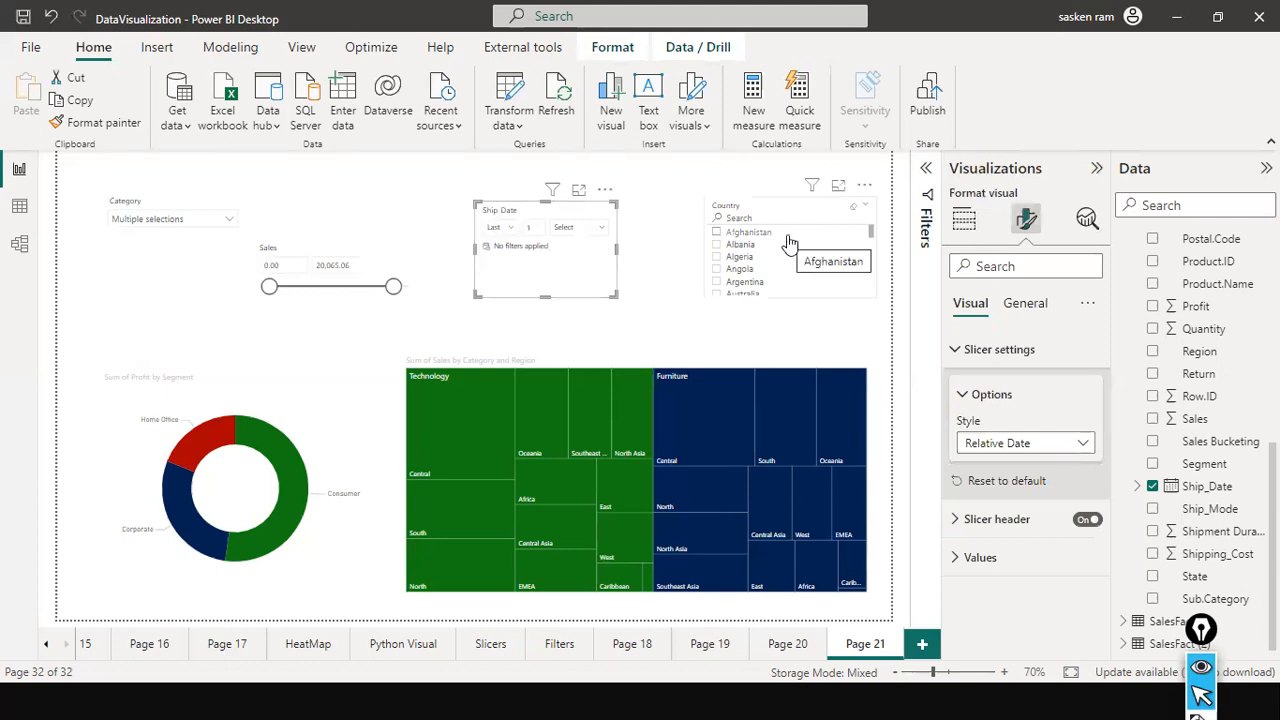
left_click_drag(404, 257, 408, 200)
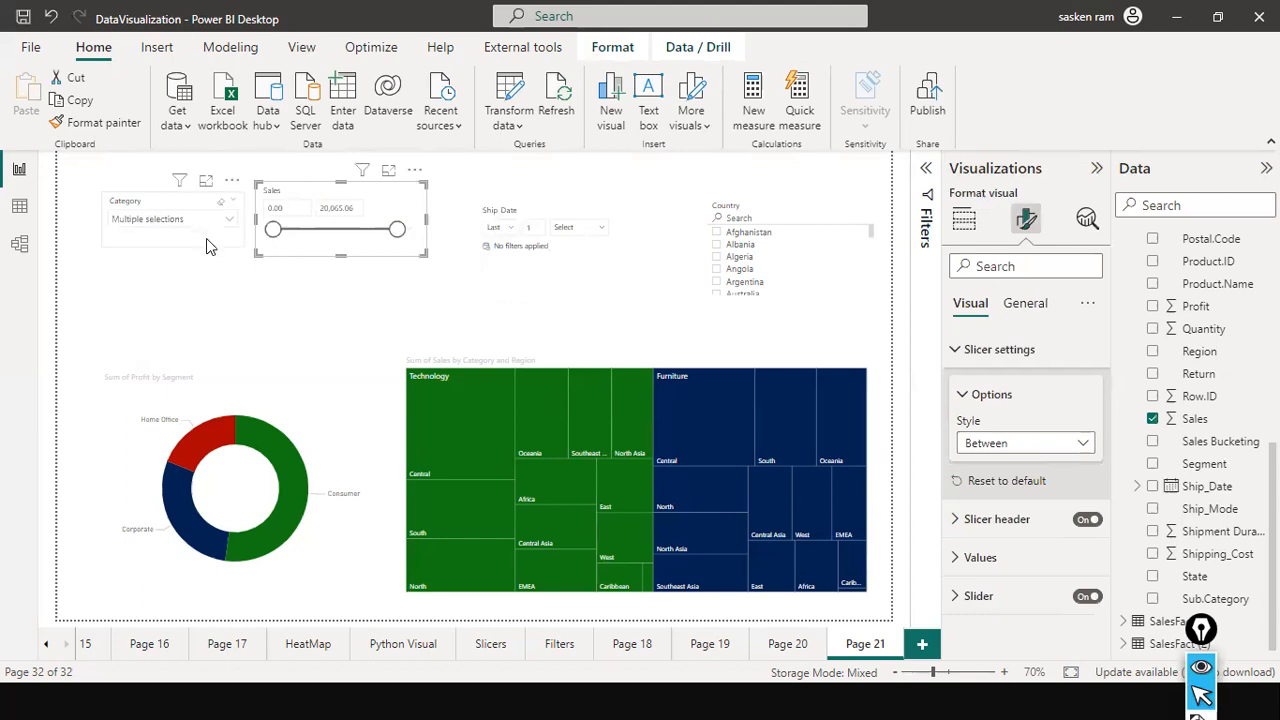
left_click_drag(594, 283, 583, 254)
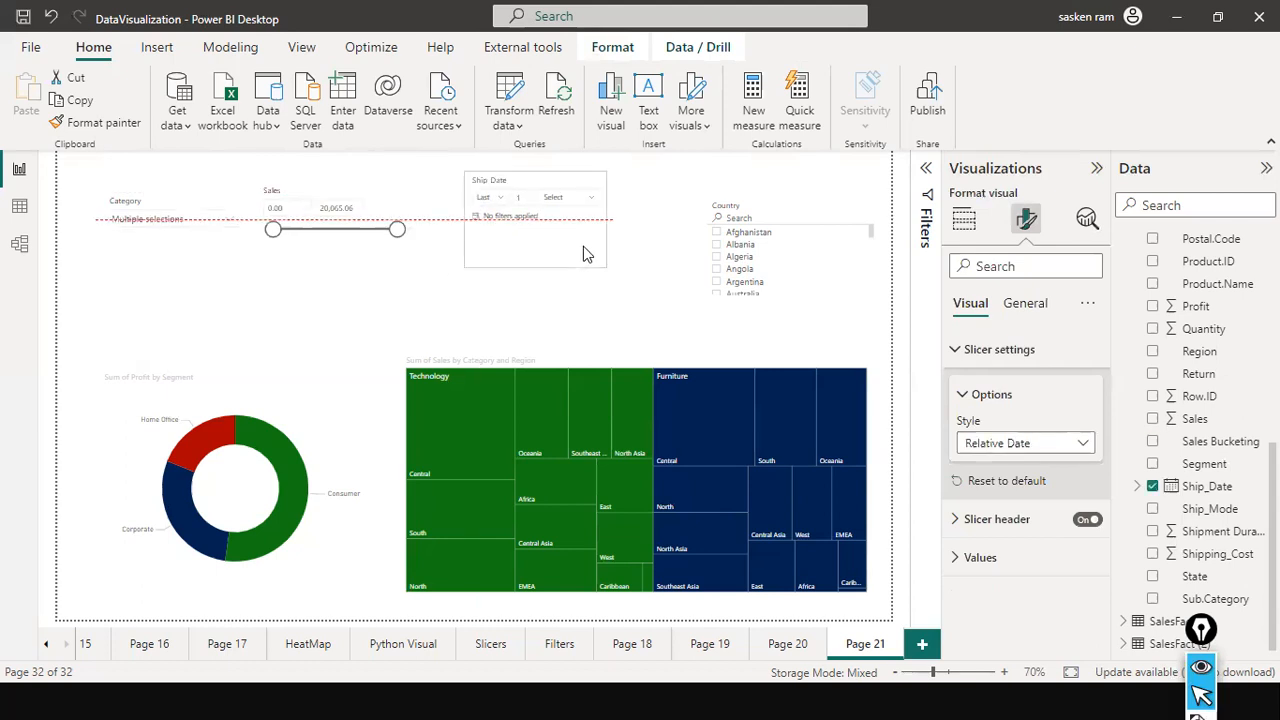
left_click_drag(791, 278, 730, 220)
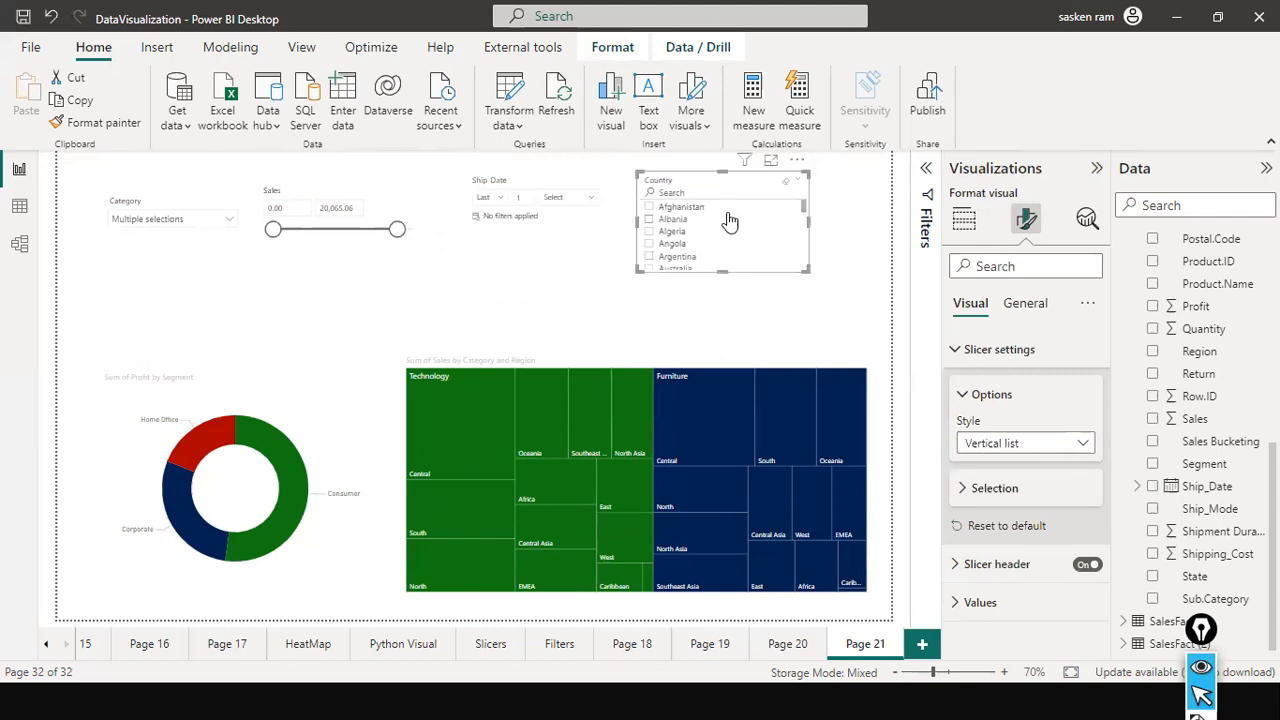
key("Down")
key("Down")
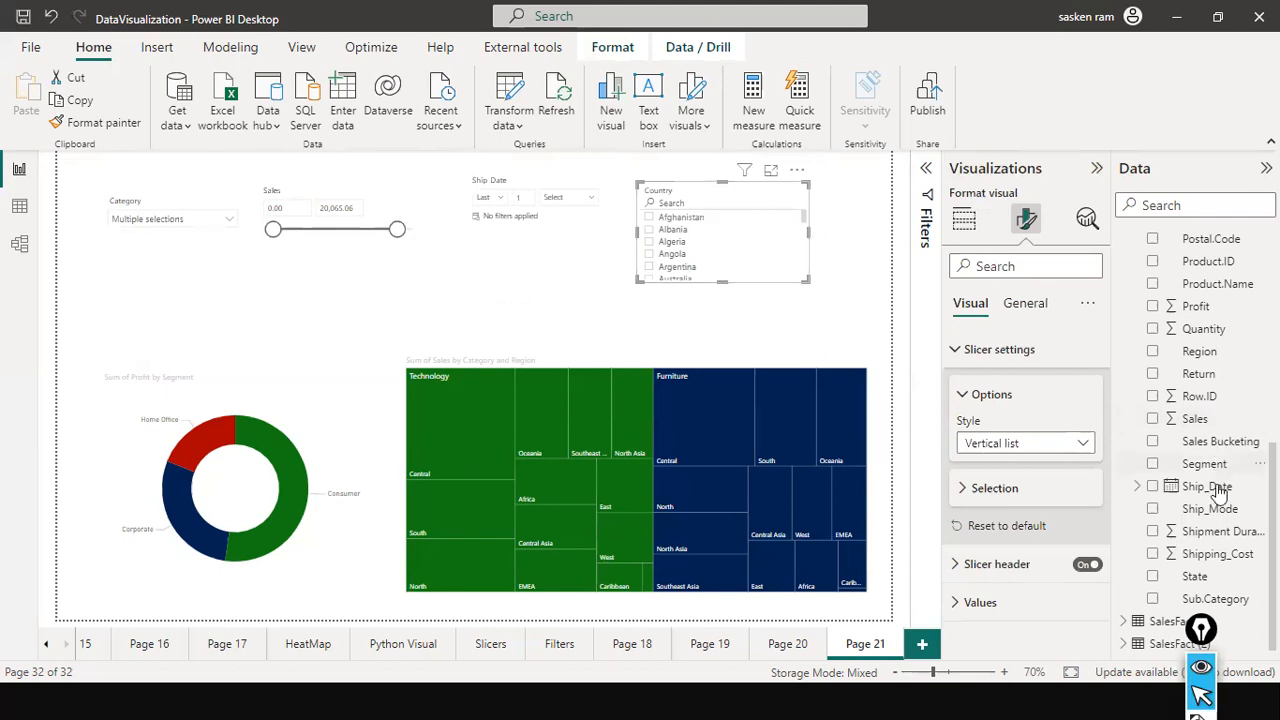
Add the Sub.Category field below Category in the dropdown slicer and open its hierarchy list.
scroll(1220, 540, "down", 1)
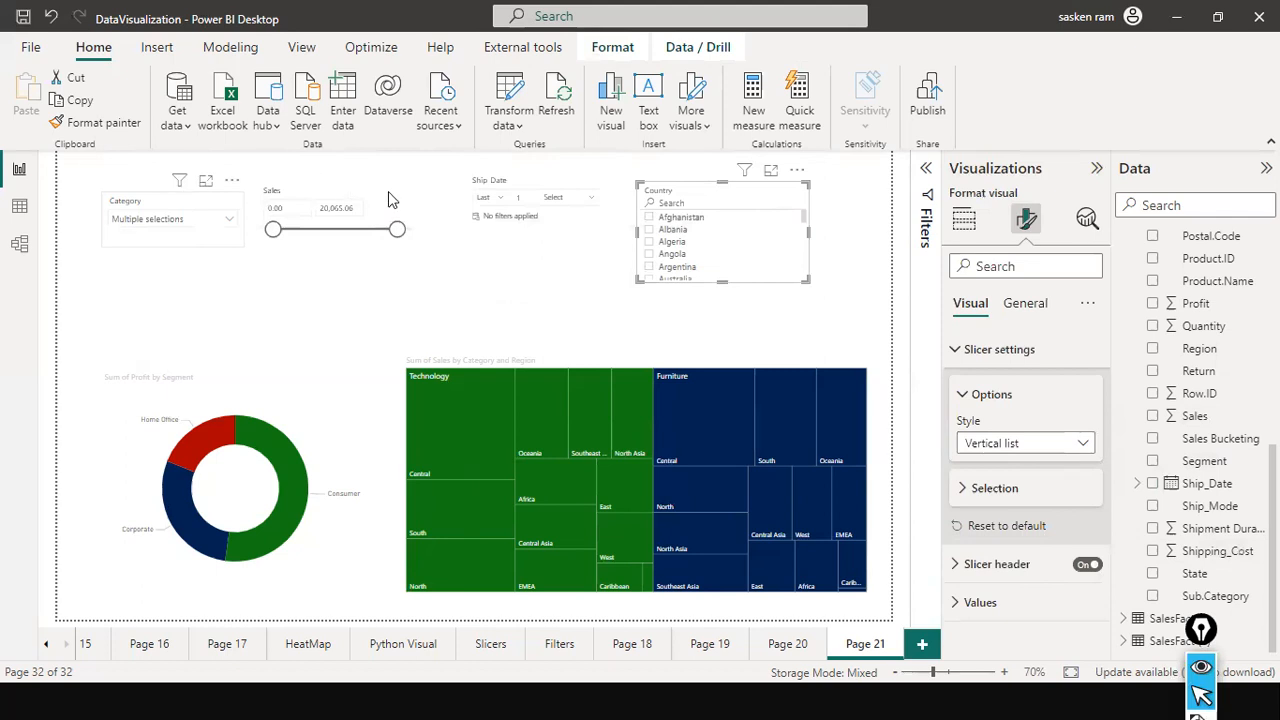
left_click(145, 201)
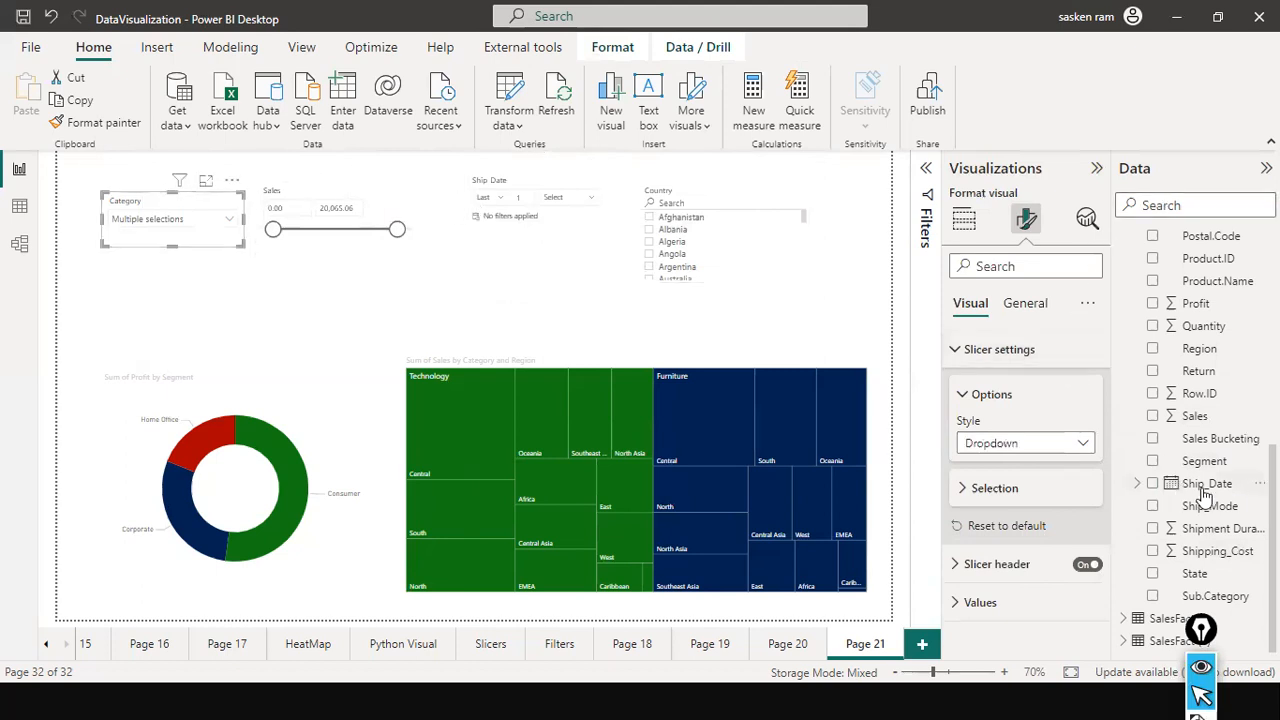
left_click_drag(1237, 600, 213, 242)
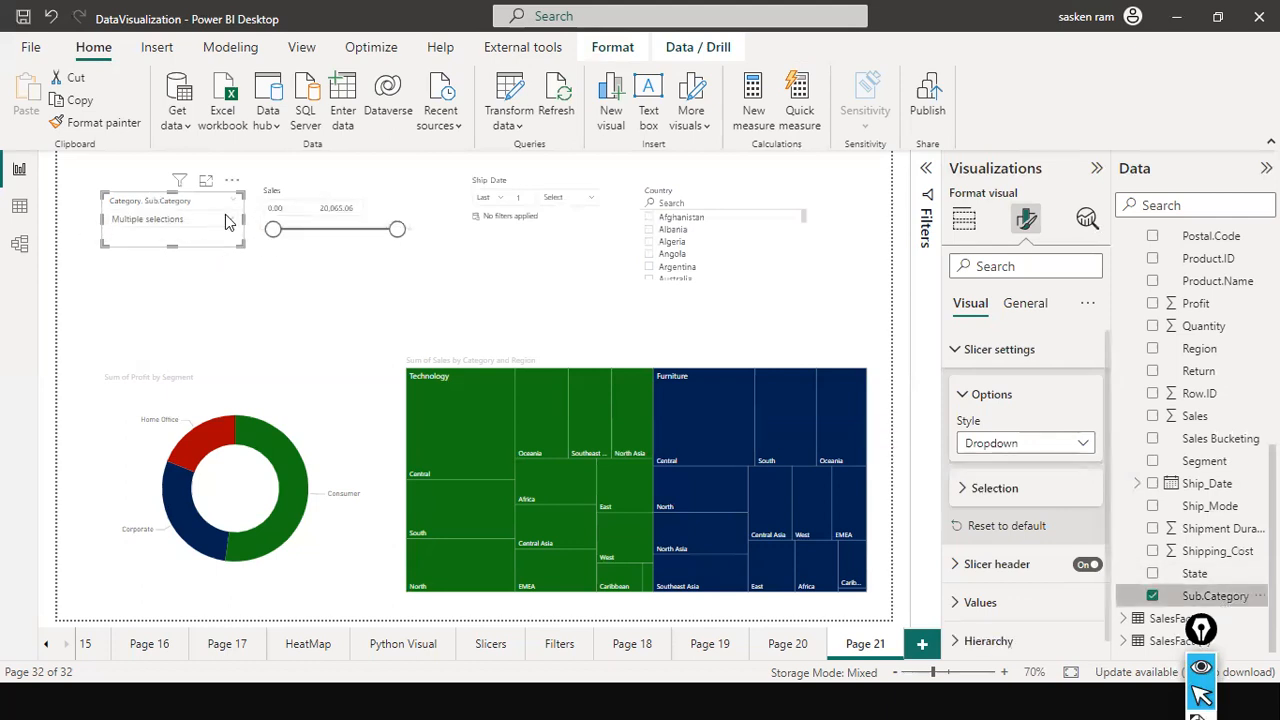
left_click(225, 214)
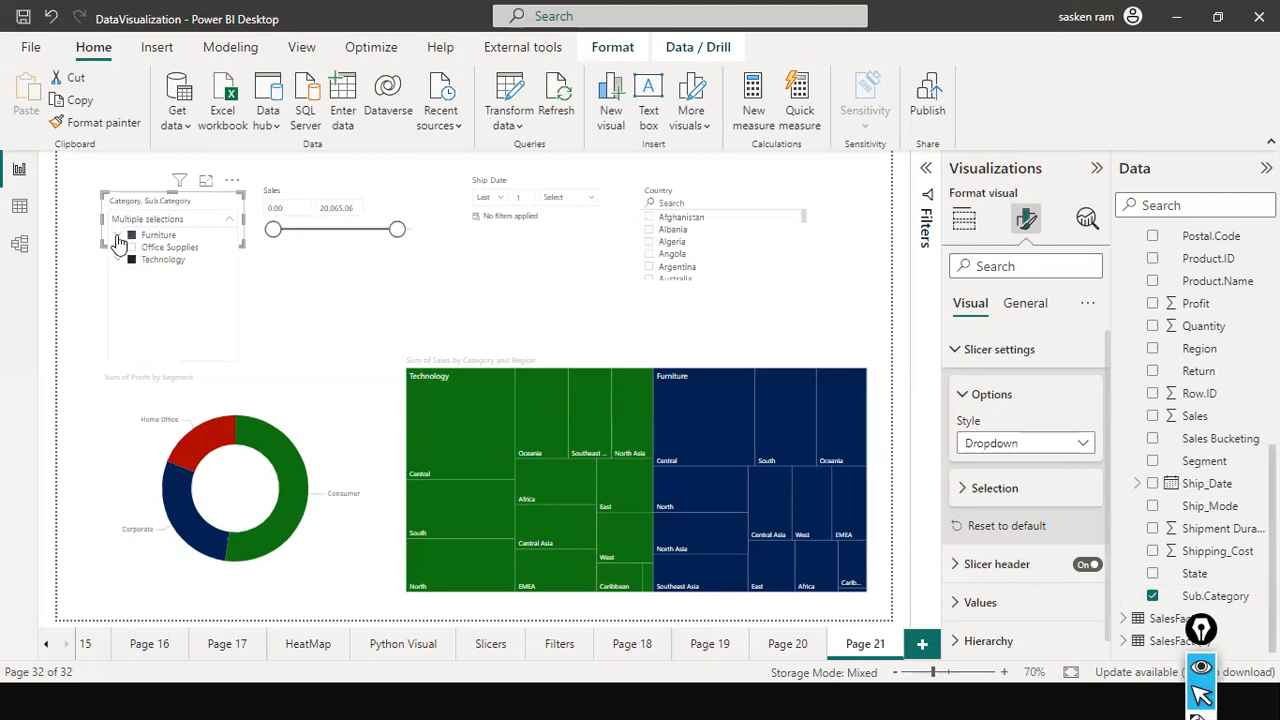
Expand Furniture in the hierarchy slicer and narrow the selection to Chairs and Tables, deselecting Furnishings, Bookcases and Technology.
left_click(118, 238)
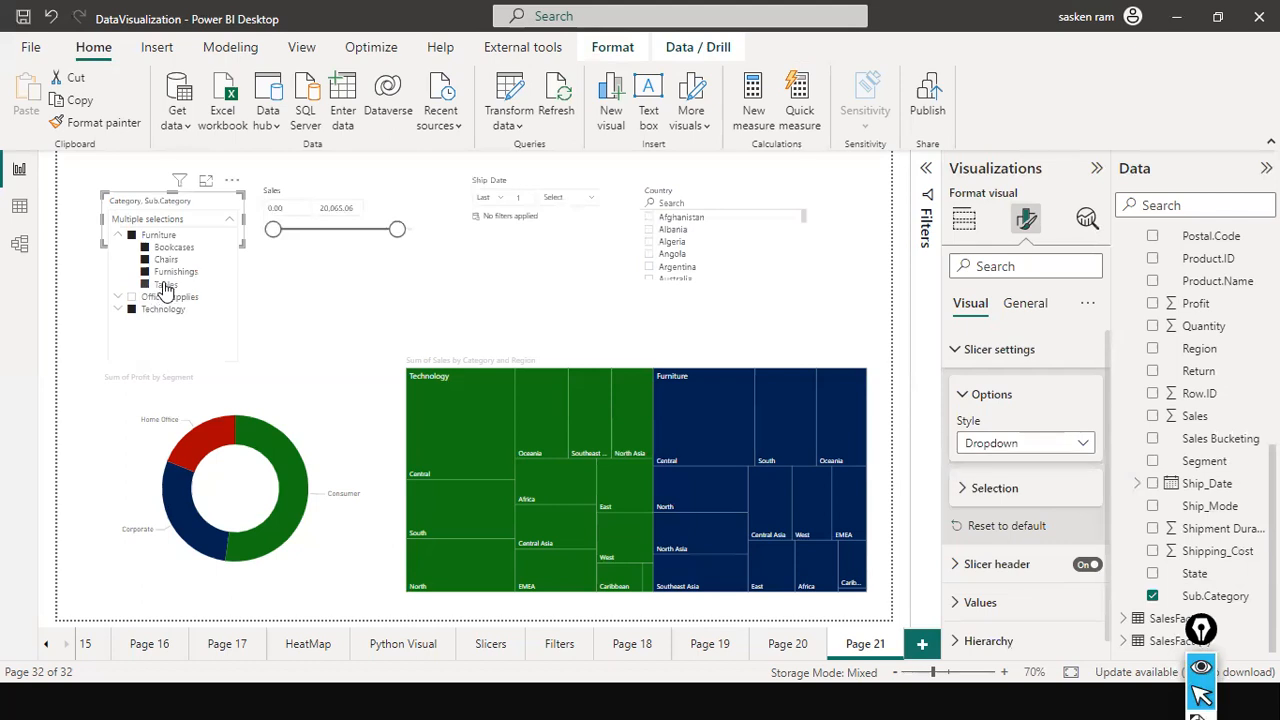
left_click(164, 276)
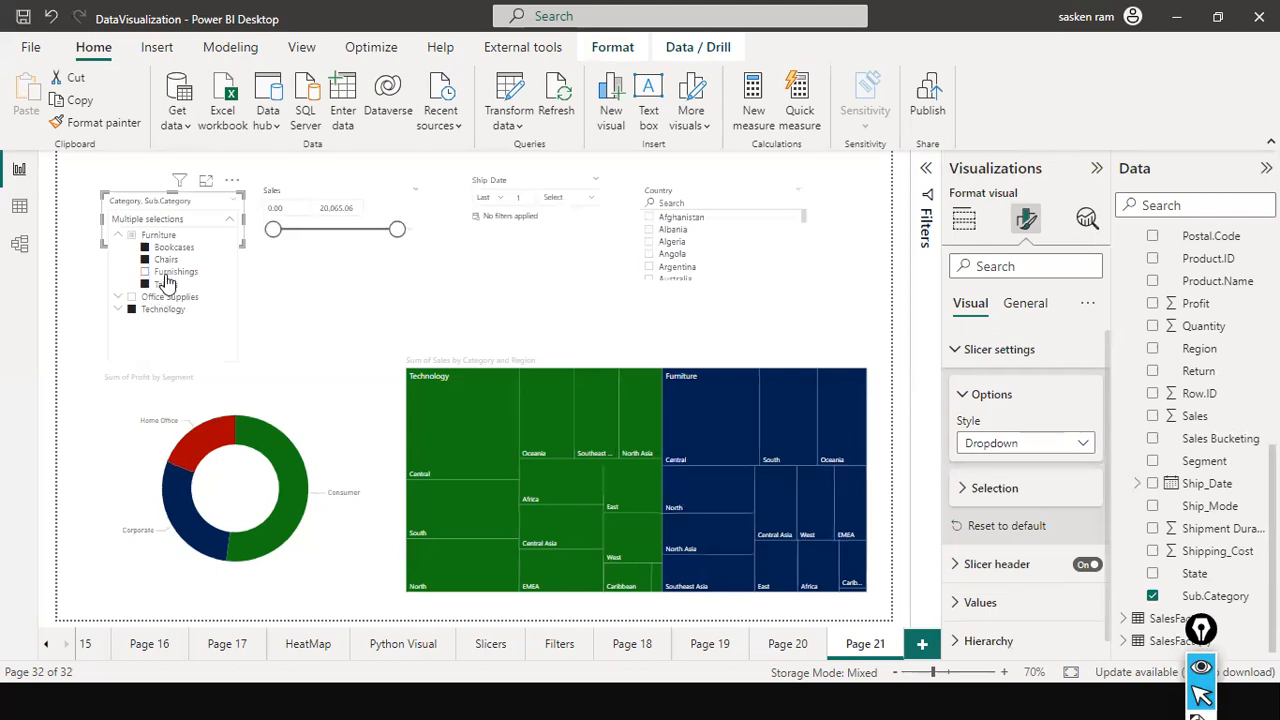
left_click(172, 250)
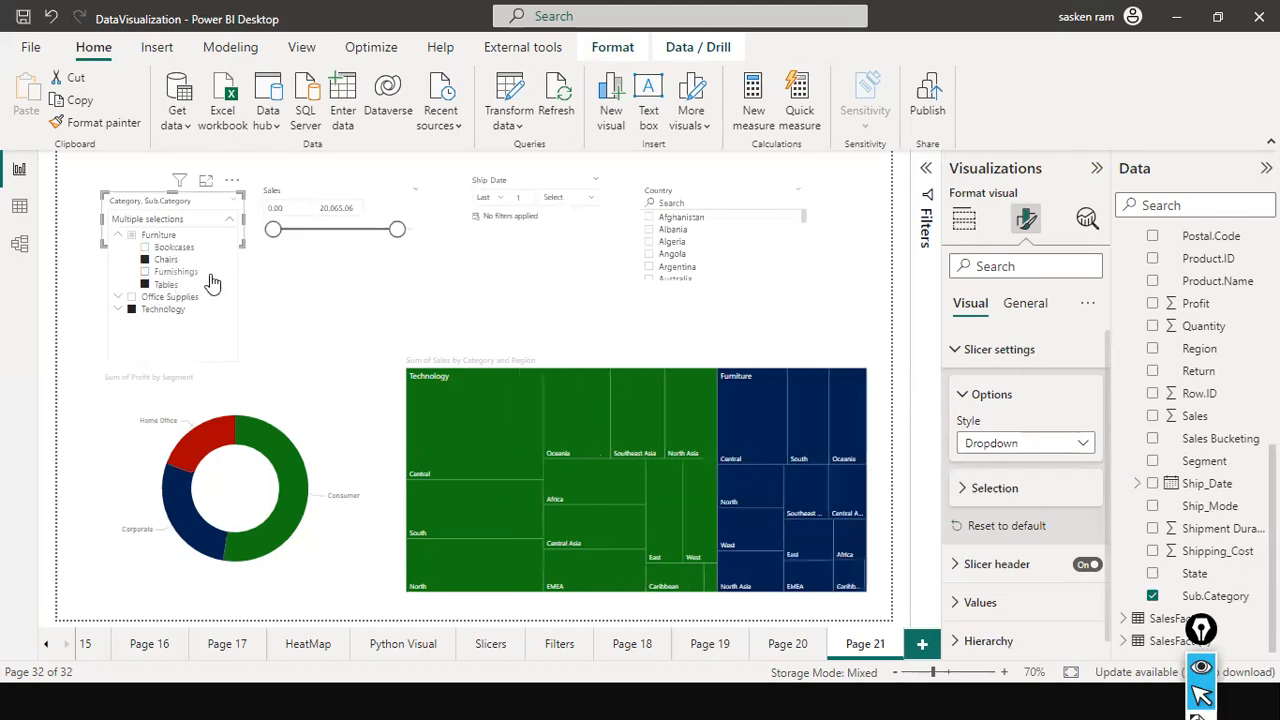
left_click(132, 312)
left_click(146, 261)
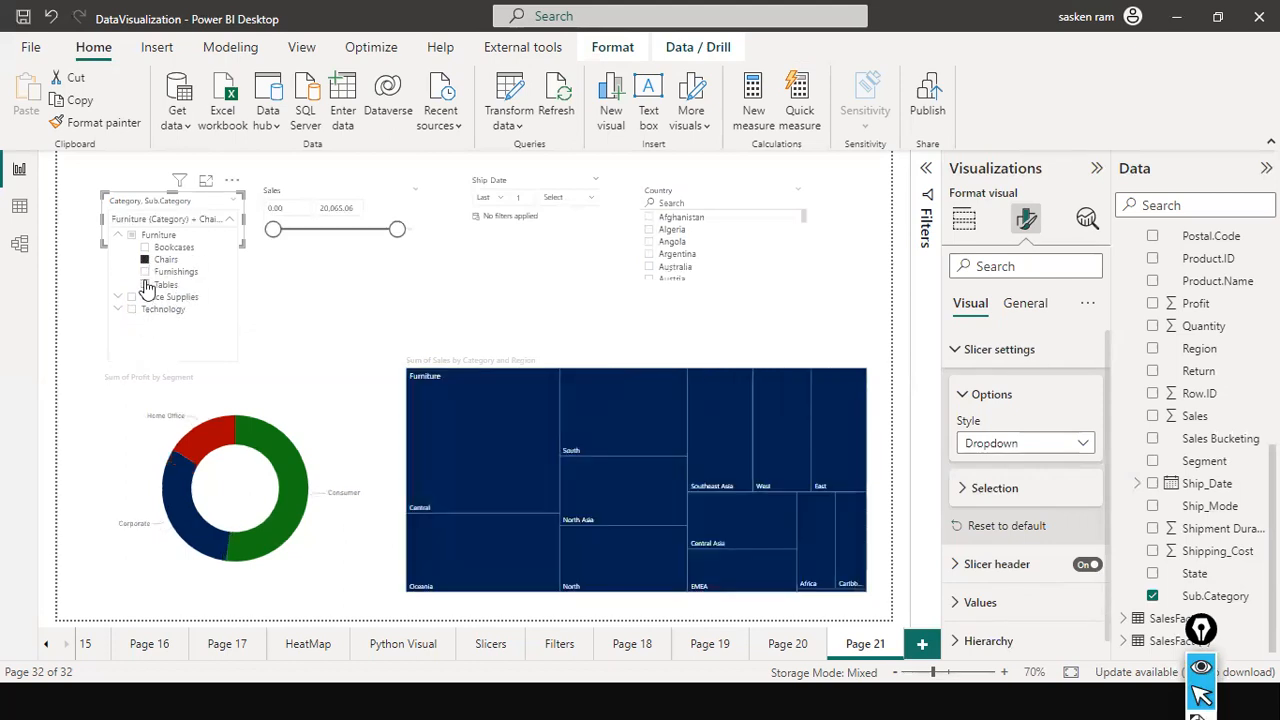
left_click(146, 285)
left_click(145, 259)
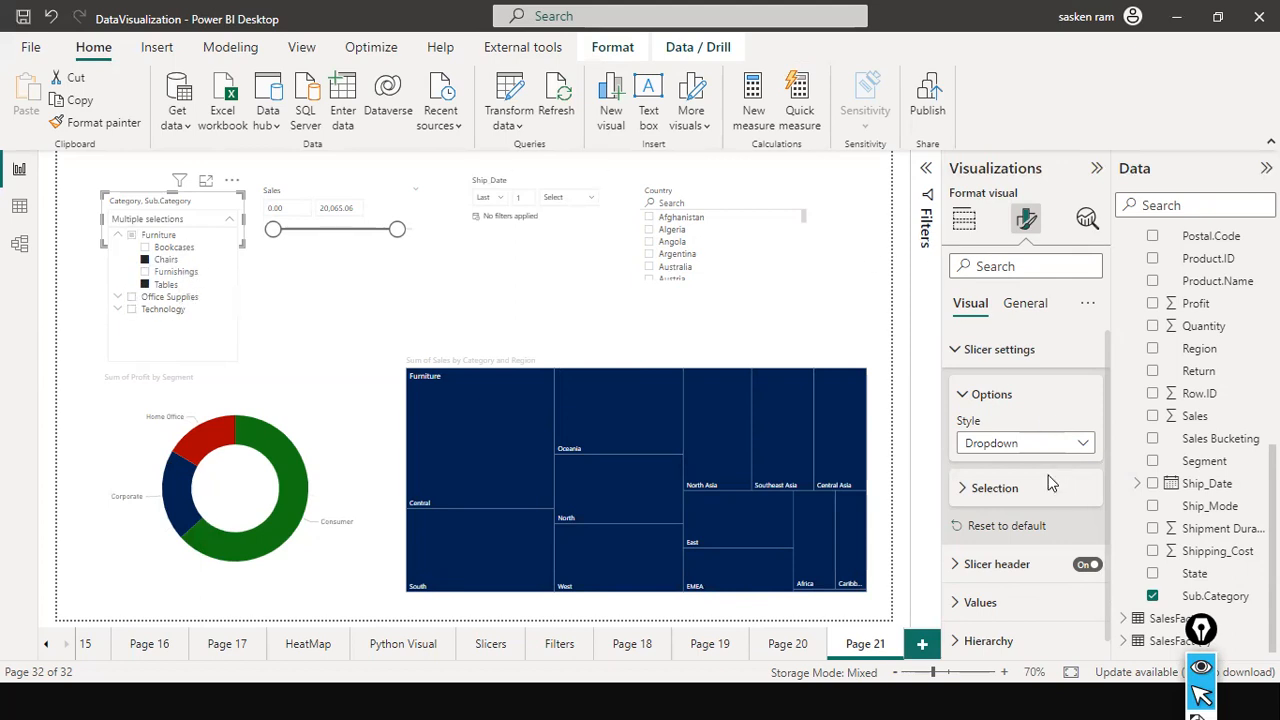
Turn off multi-select with CTRL for the Category and Sub.Category slicer and reopen its value list.
left_click(963, 488)
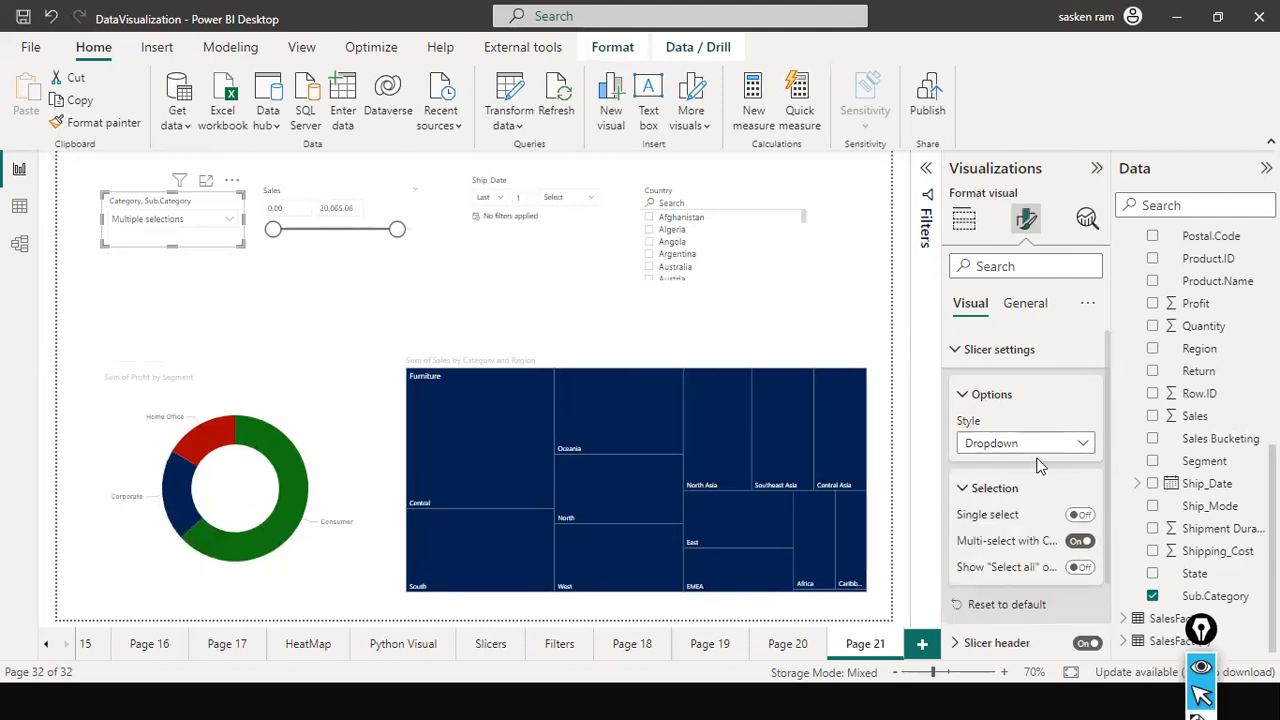
scroll(1096, 495, "down", 1)
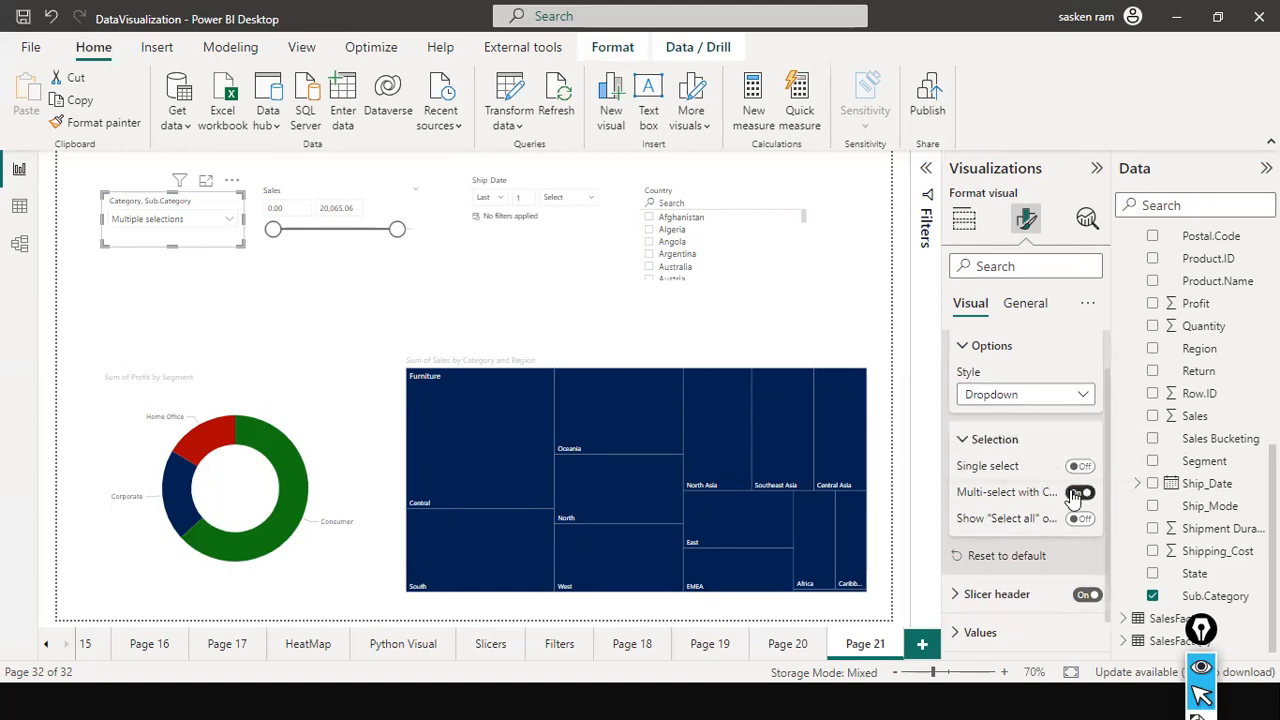
left_click(1079, 493)
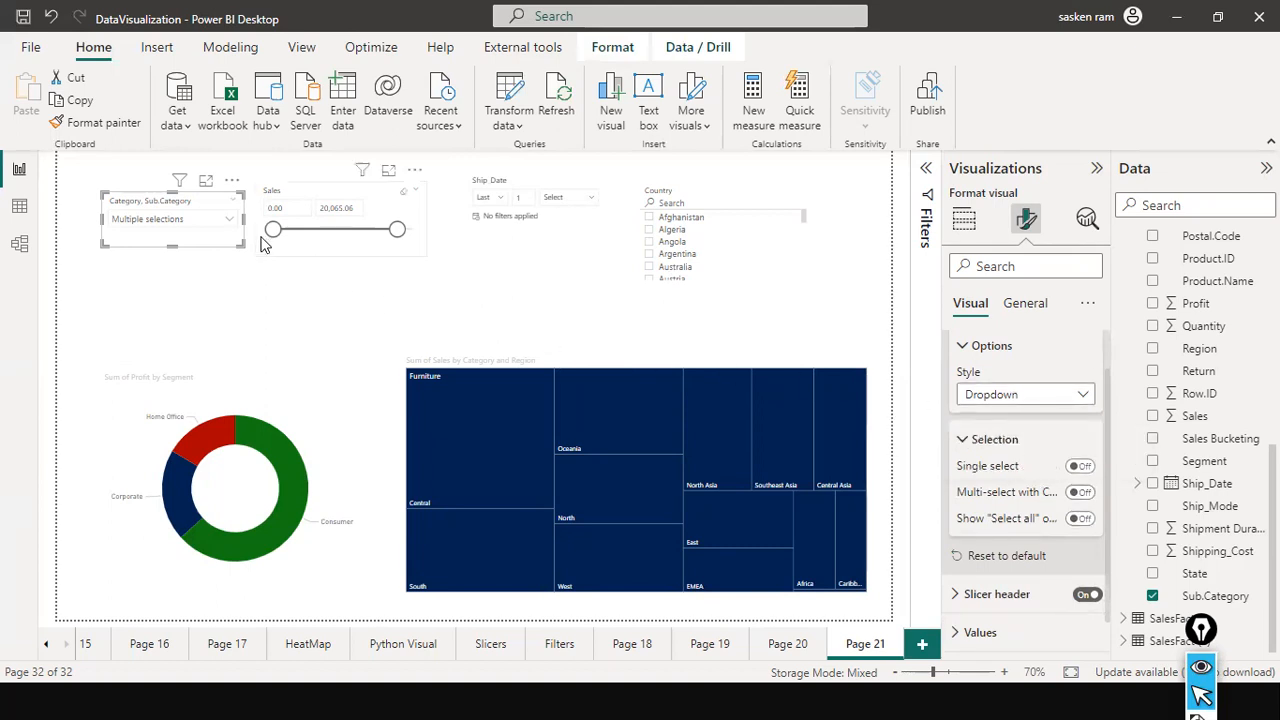
left_click(229, 220)
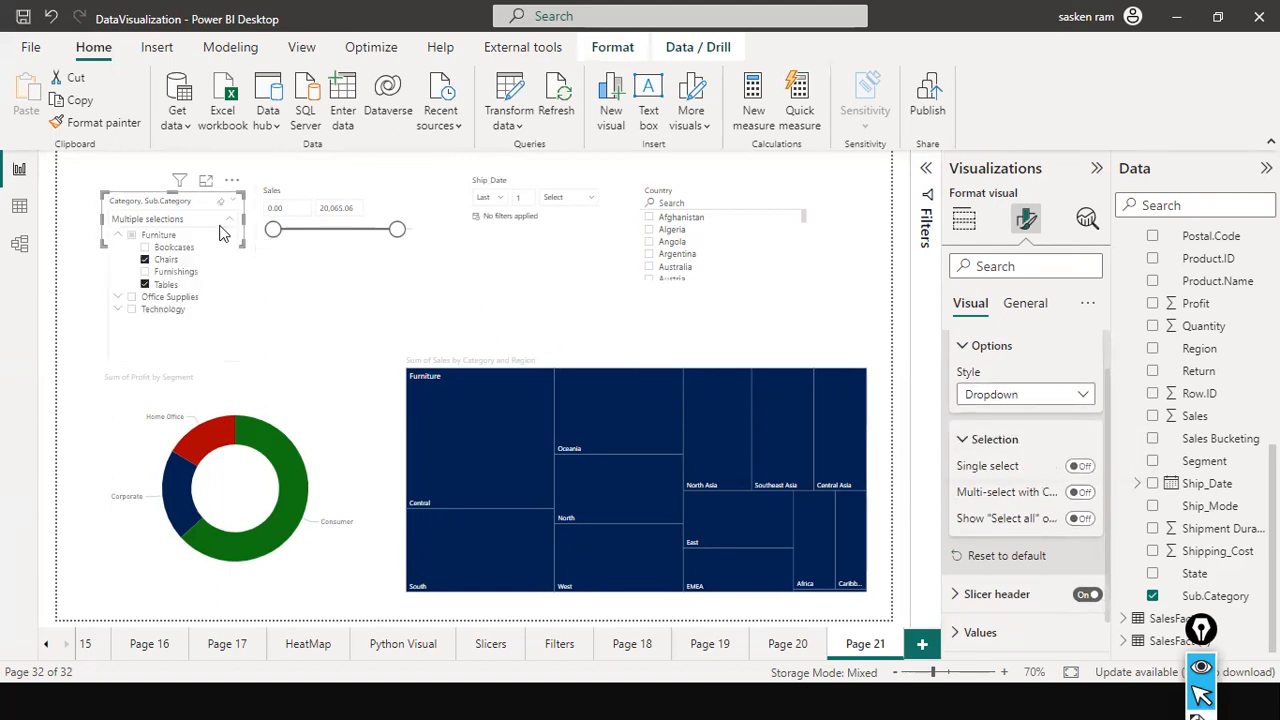
Add Furnishings to the Chairs and Tables selection in the hierarchy slicer and turn on its Show "Select all" option.
left_click(145, 259)
left_click(145, 271)
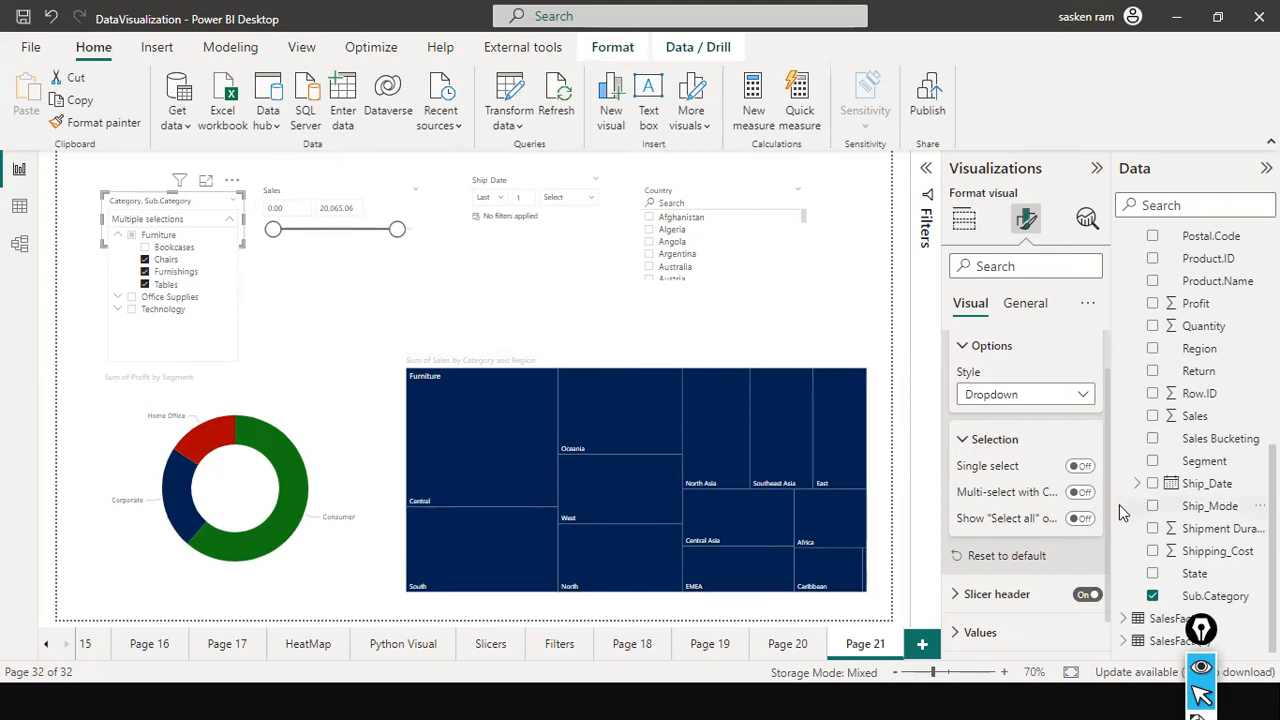
left_click(1081, 519)
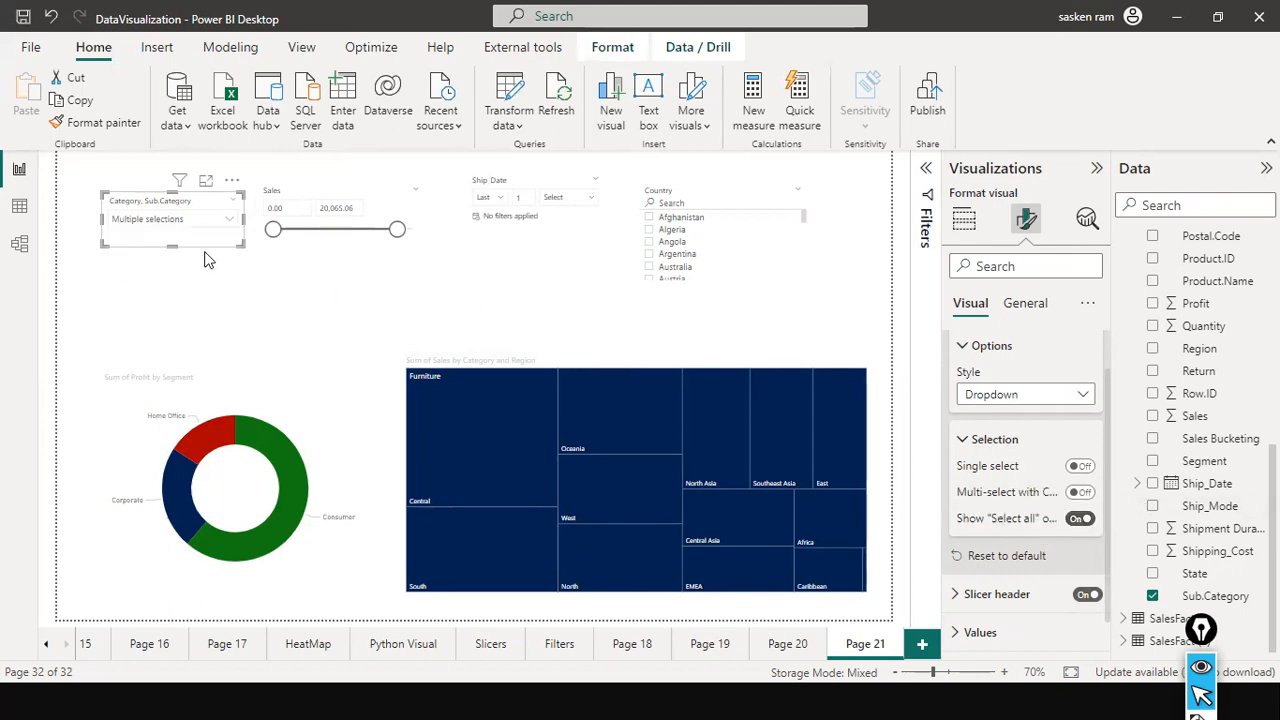
left_click(229, 220)
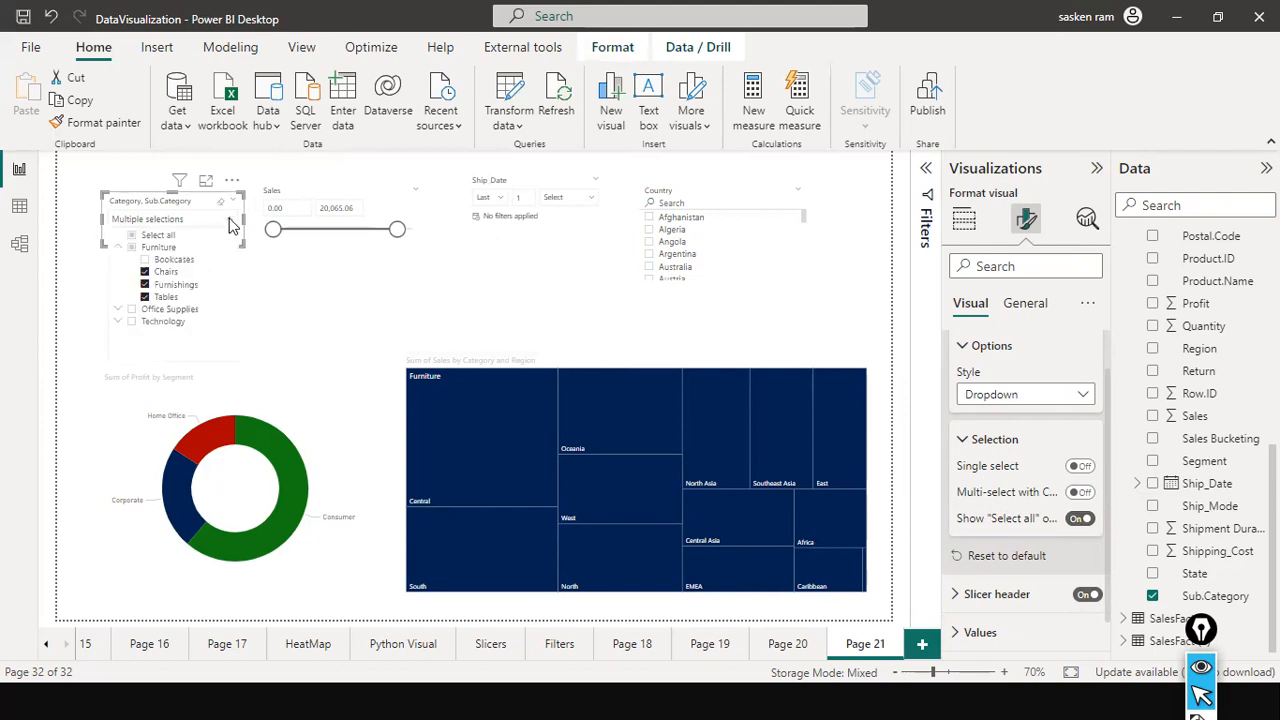
Test Select all in the Category and Sub.Category slicer, including with only Bookcases and Tables selected, and finish with every item cleared.
left_click(135, 237)
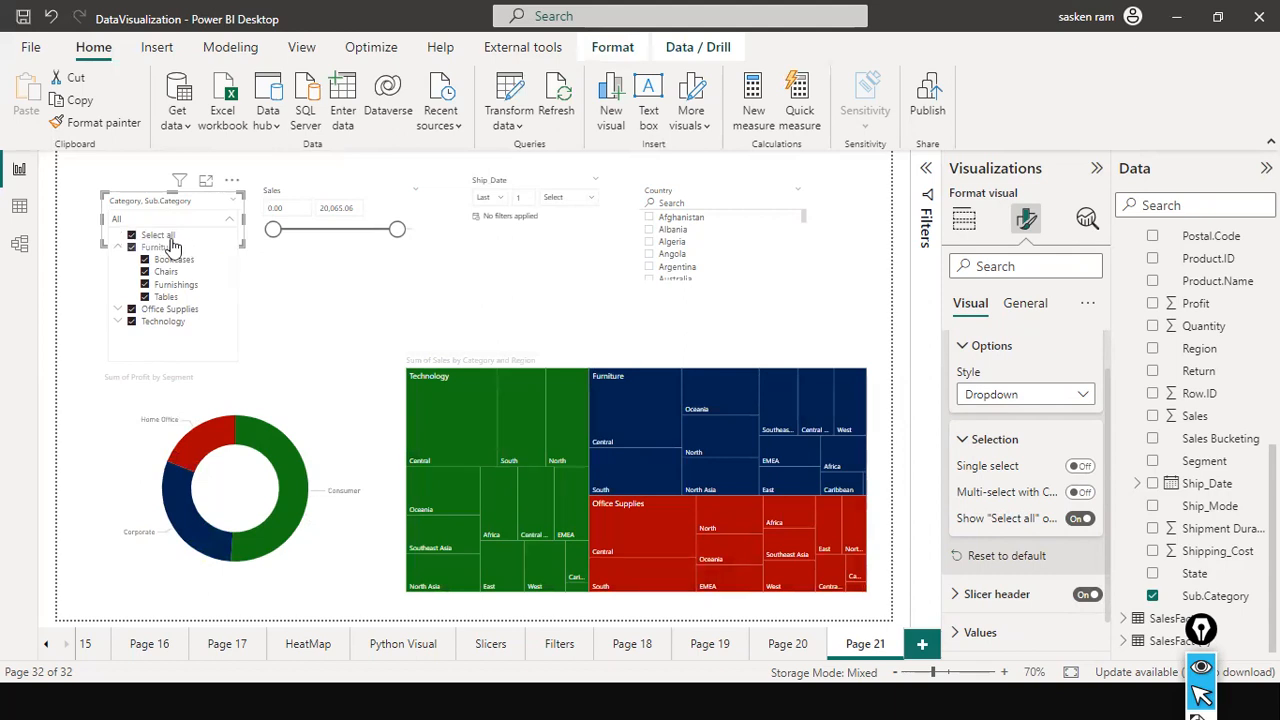
left_click(131, 235)
left_click(145, 298)
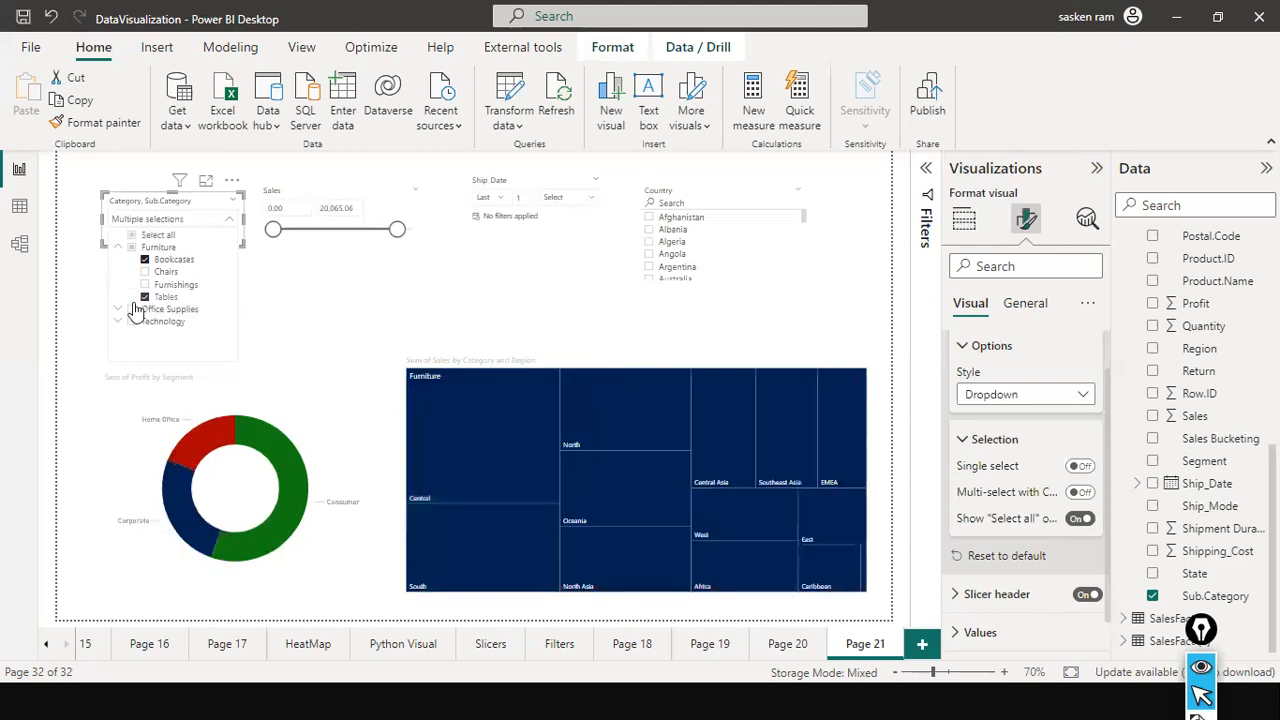
left_click(134, 236)
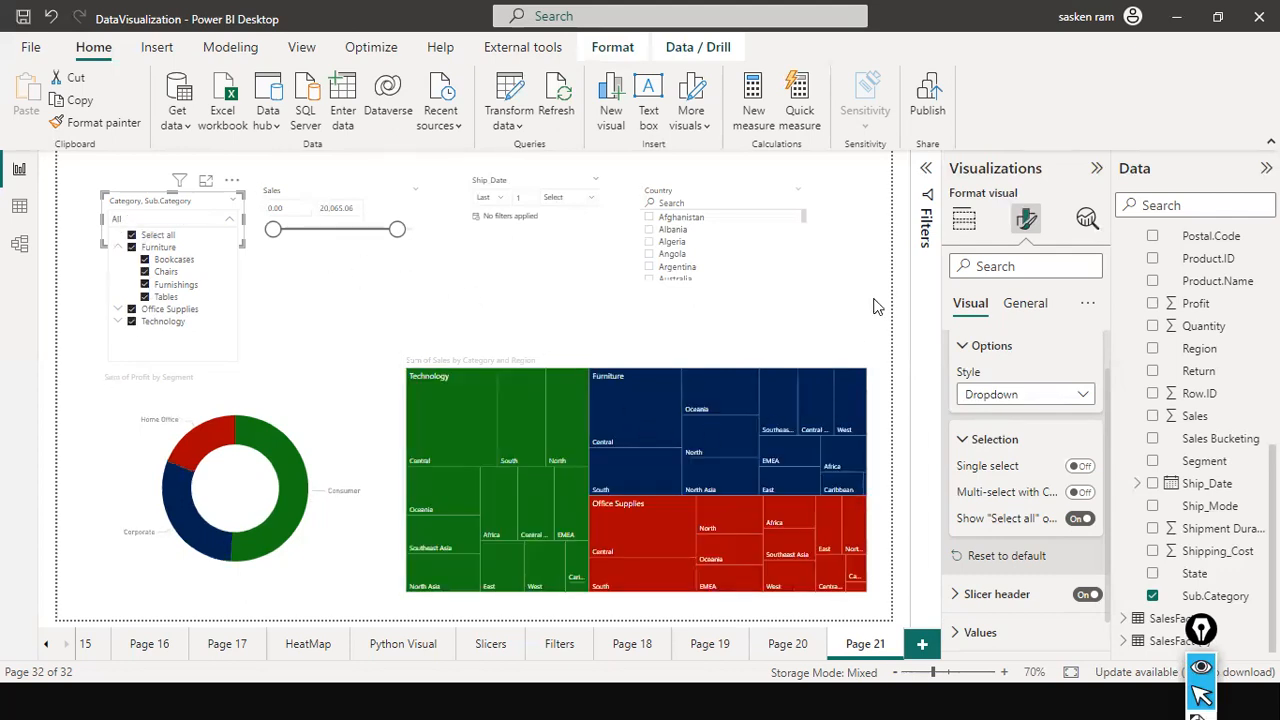
left_click(136, 235)
scroll(1075, 560, "down", 1)
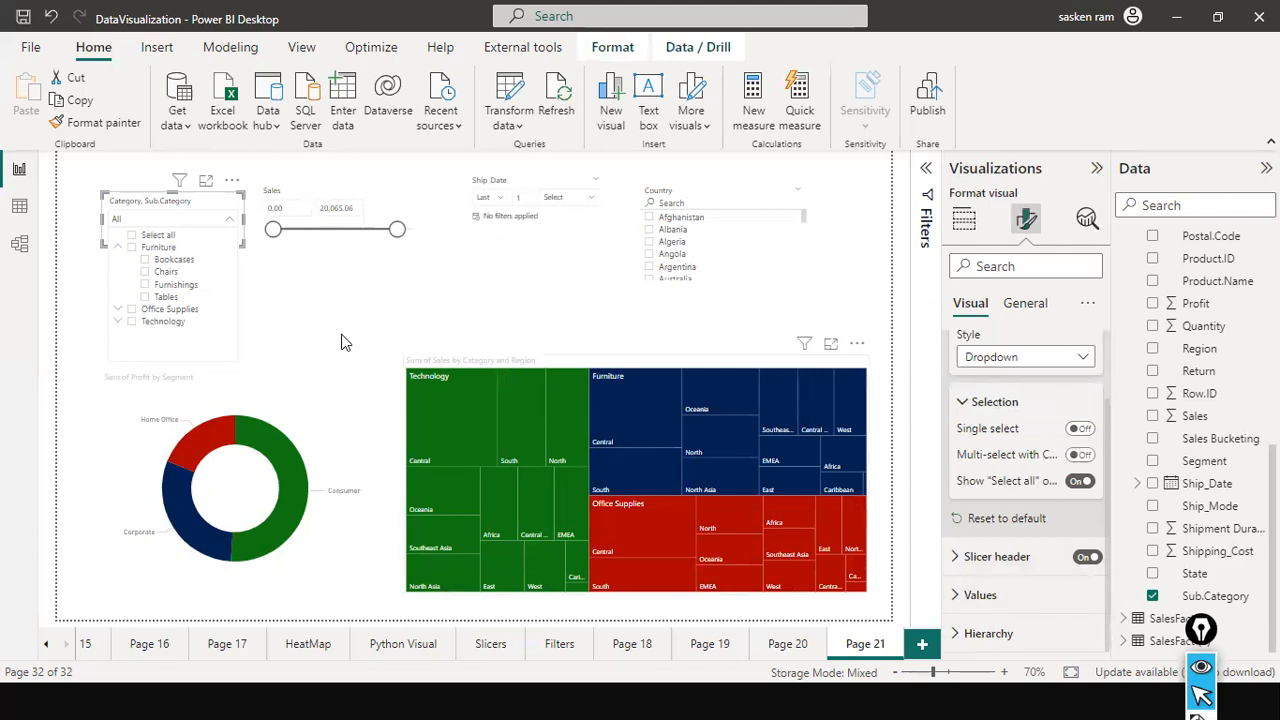
left_click(368, 314)
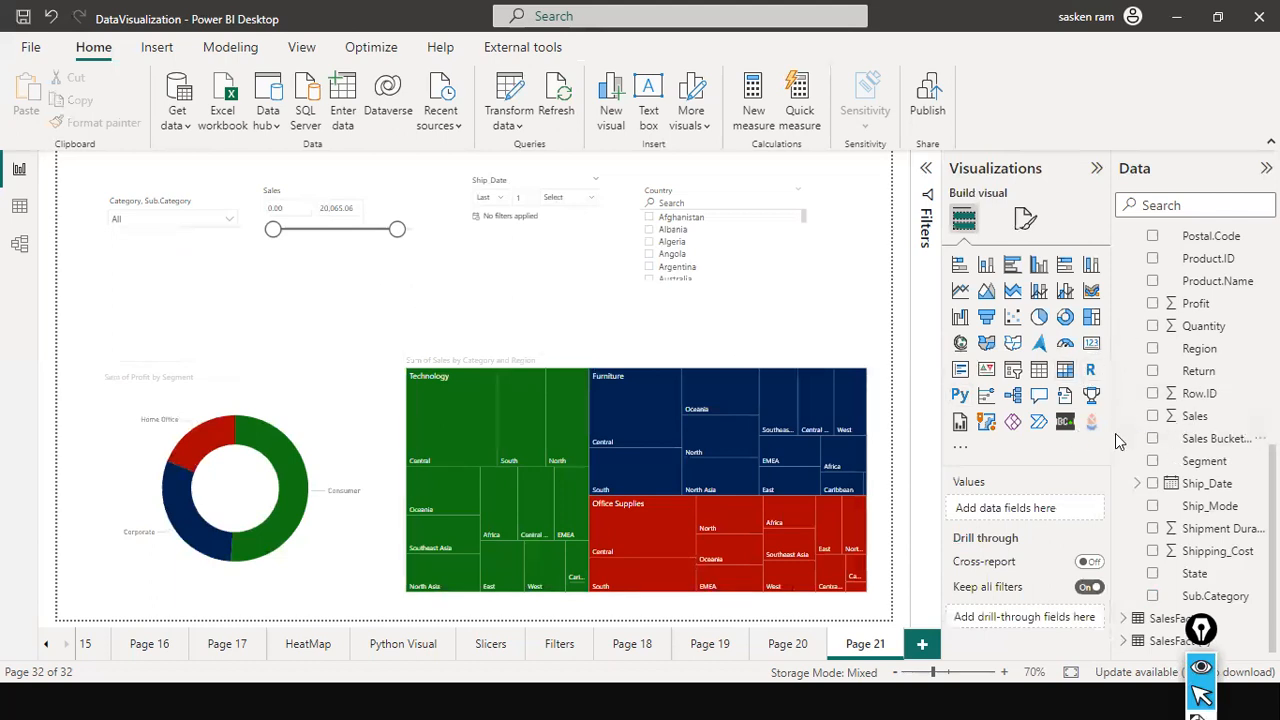
left_click(1013, 371)
left_click_drag(326, 300, 332, 276)
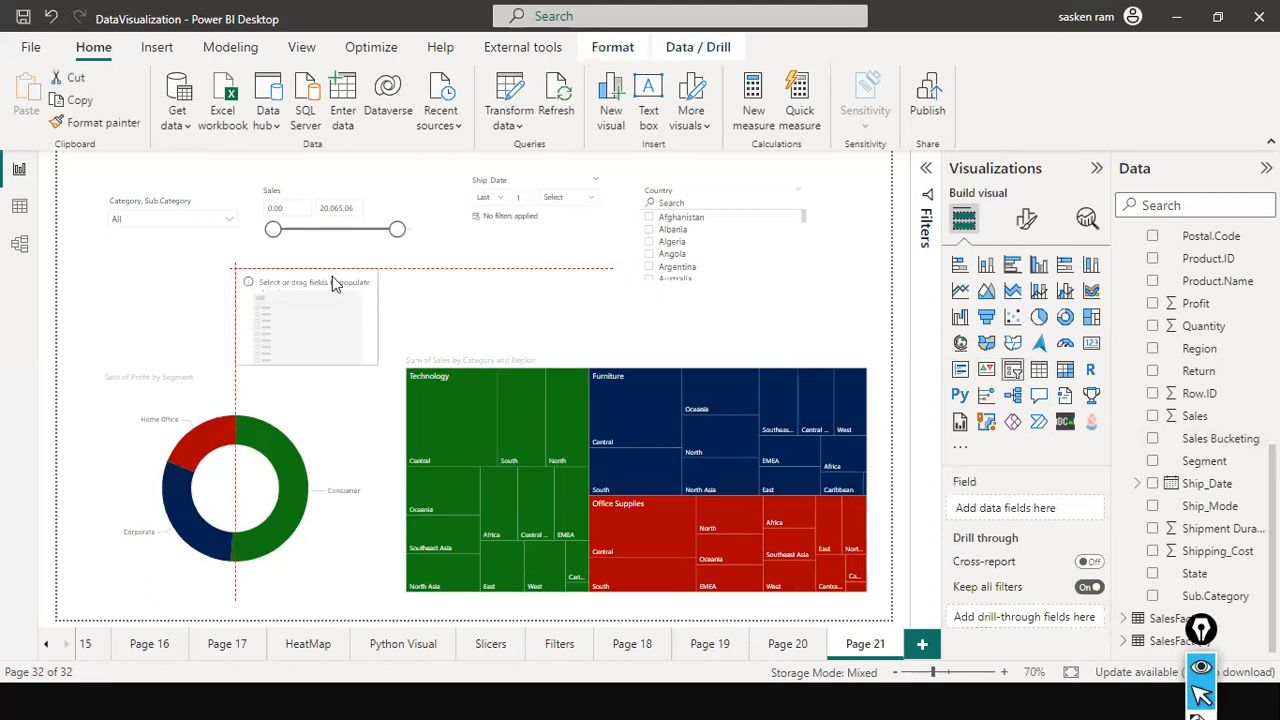
left_click(1028, 222)
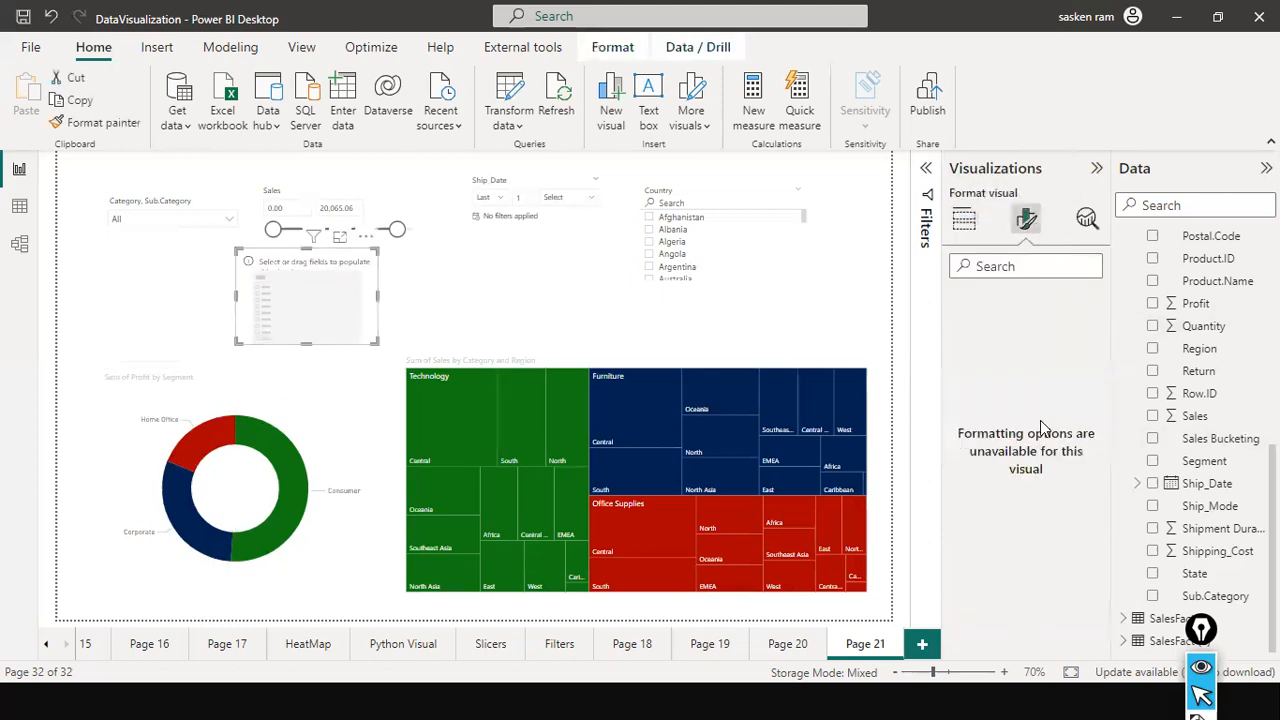
left_click(963, 220)
scroll(1200, 380, "up", 3)
scroll(1232, 345, "up", 5)
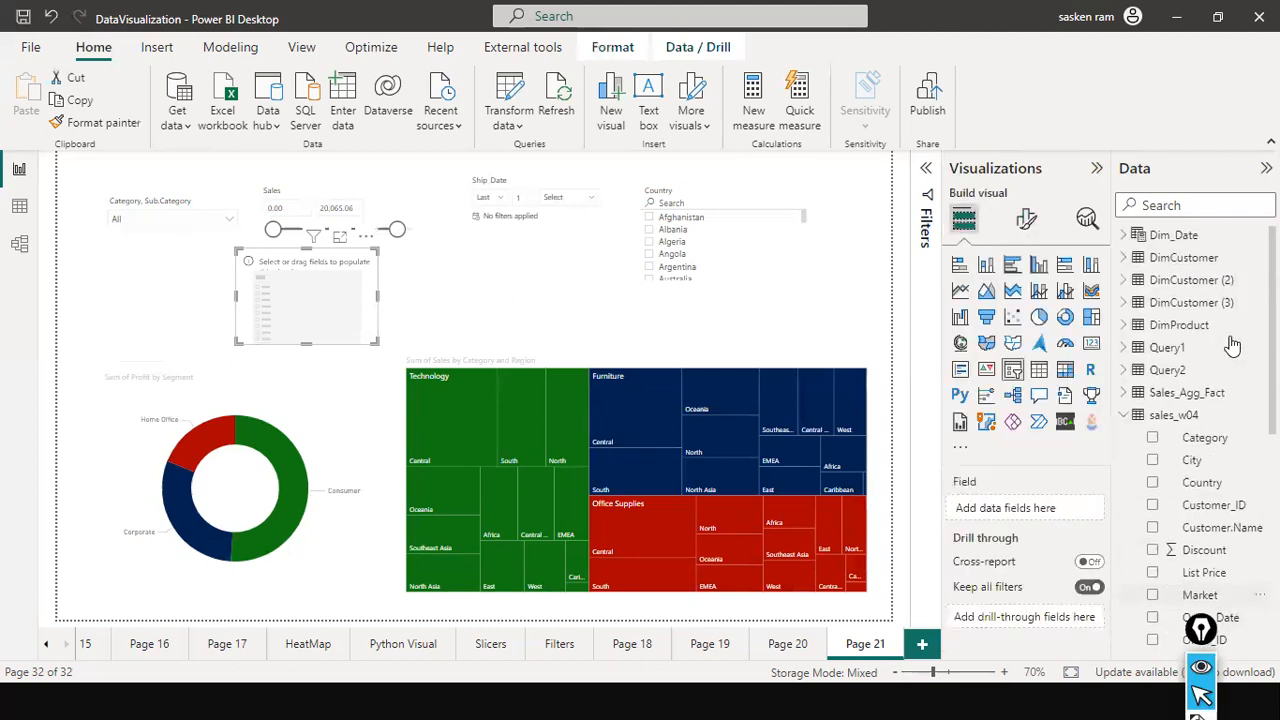
left_click(365, 236)
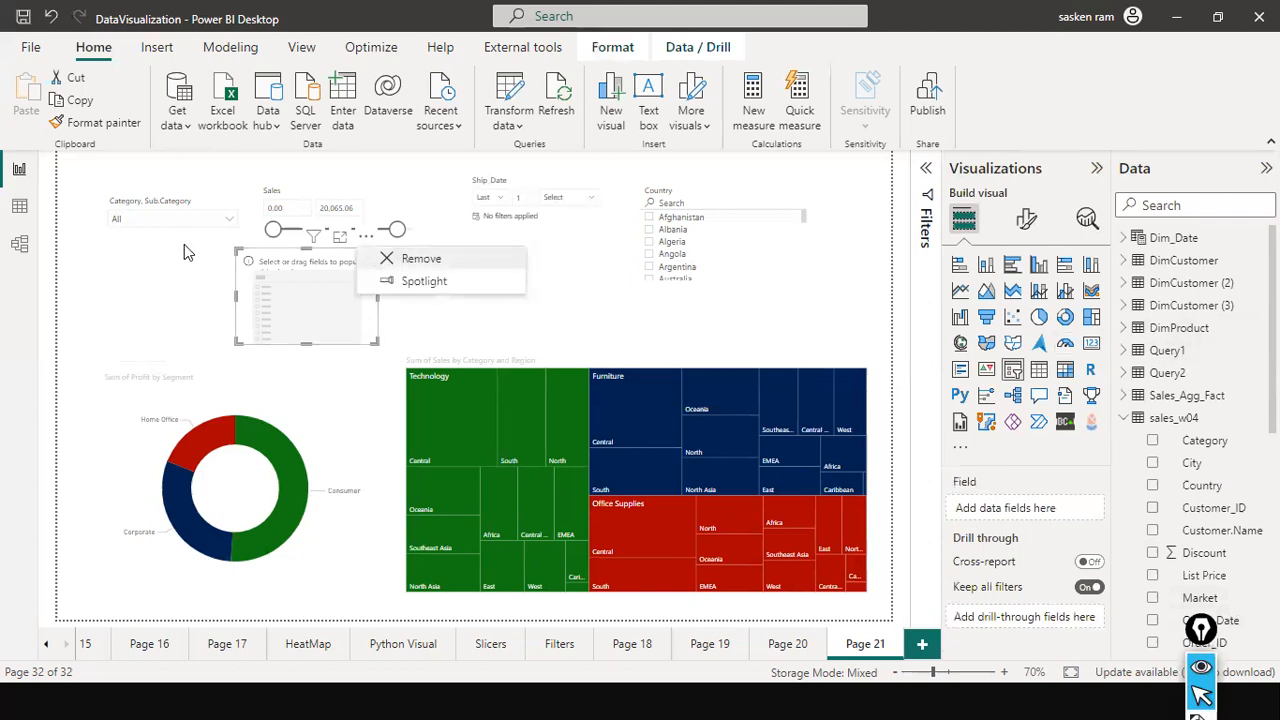
left_click(383, 260)
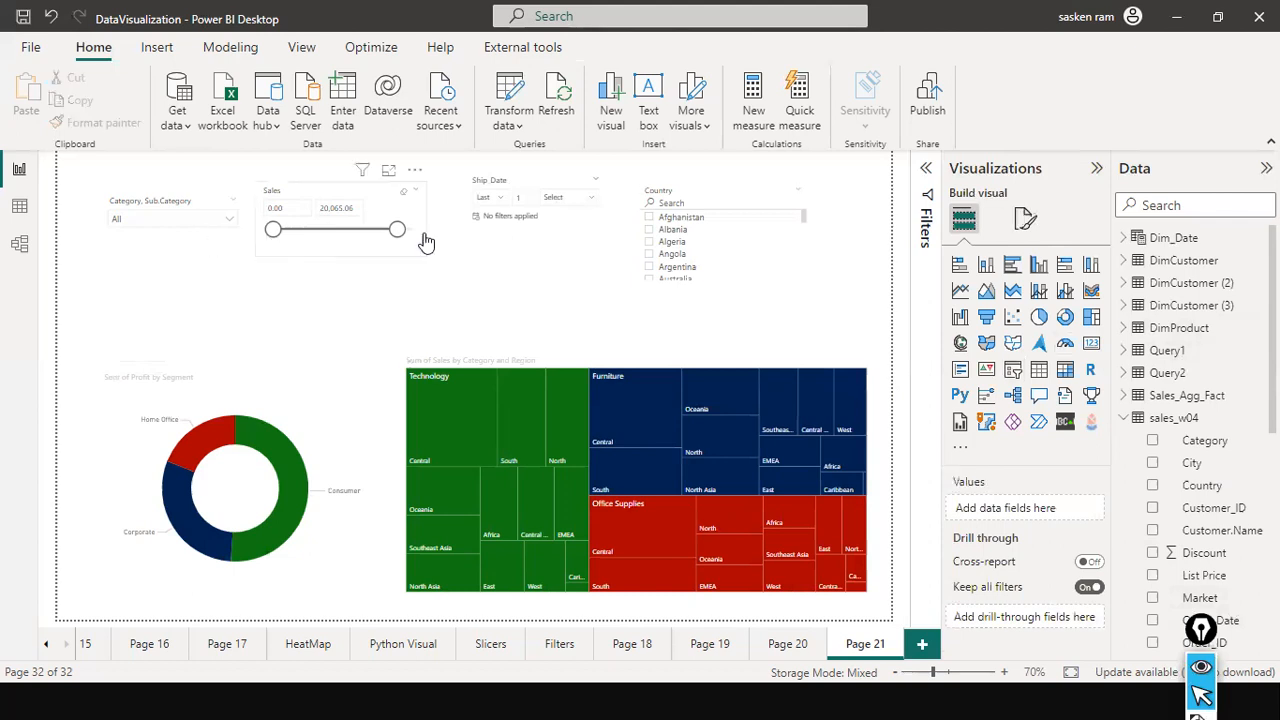
Turn on Single select for the Country slicer and choose Algeria.
left_click(776, 206)
left_click(1025, 218)
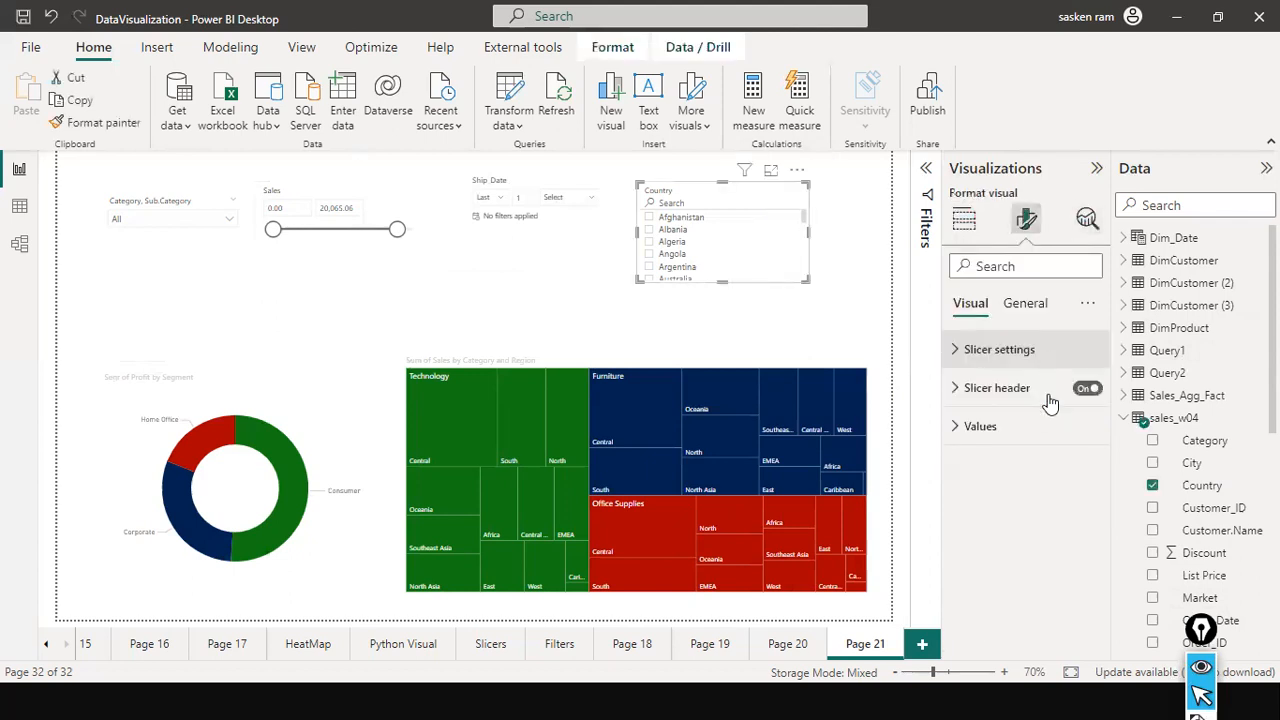
left_click(965, 350)
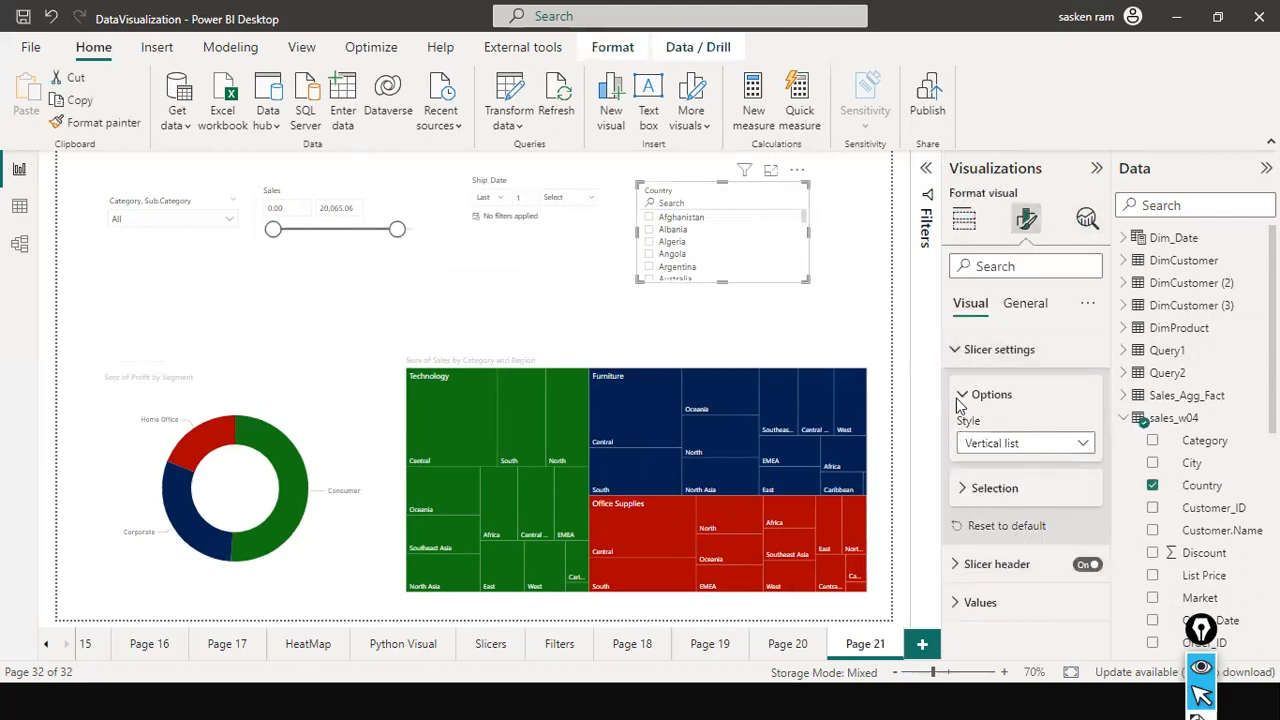
left_click(962, 488)
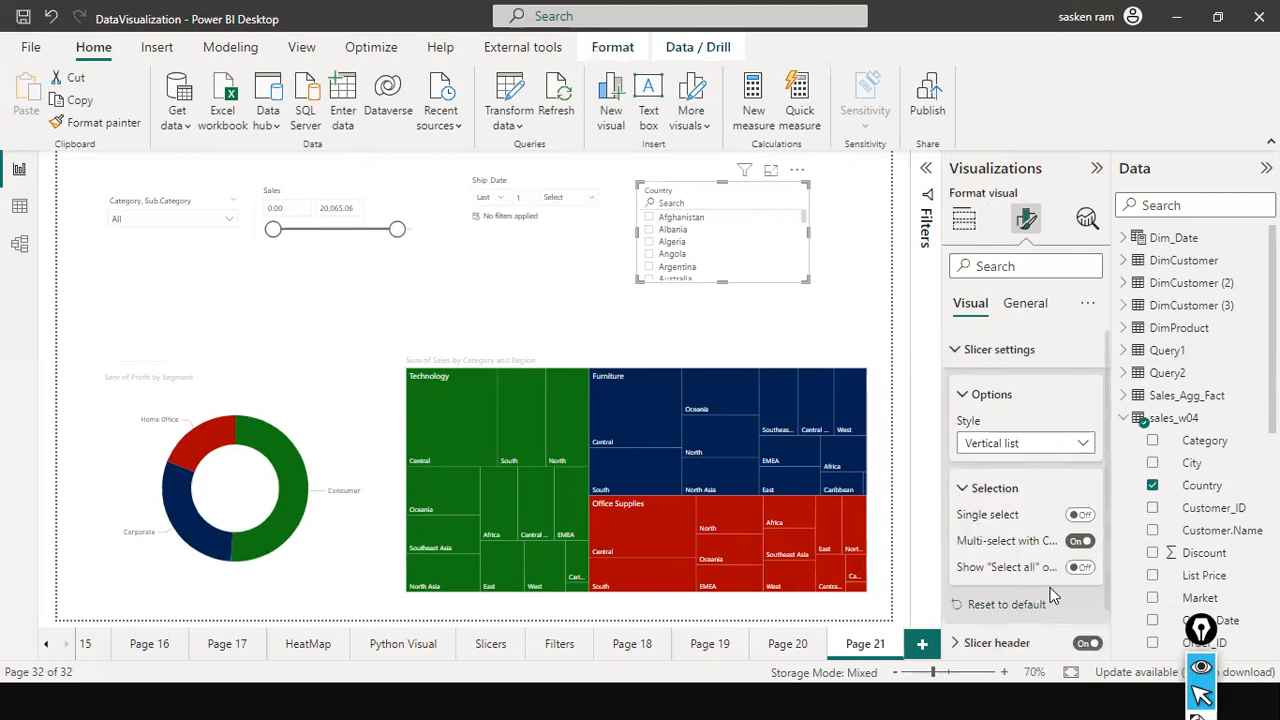
scroll(1051, 596, "down", 1)
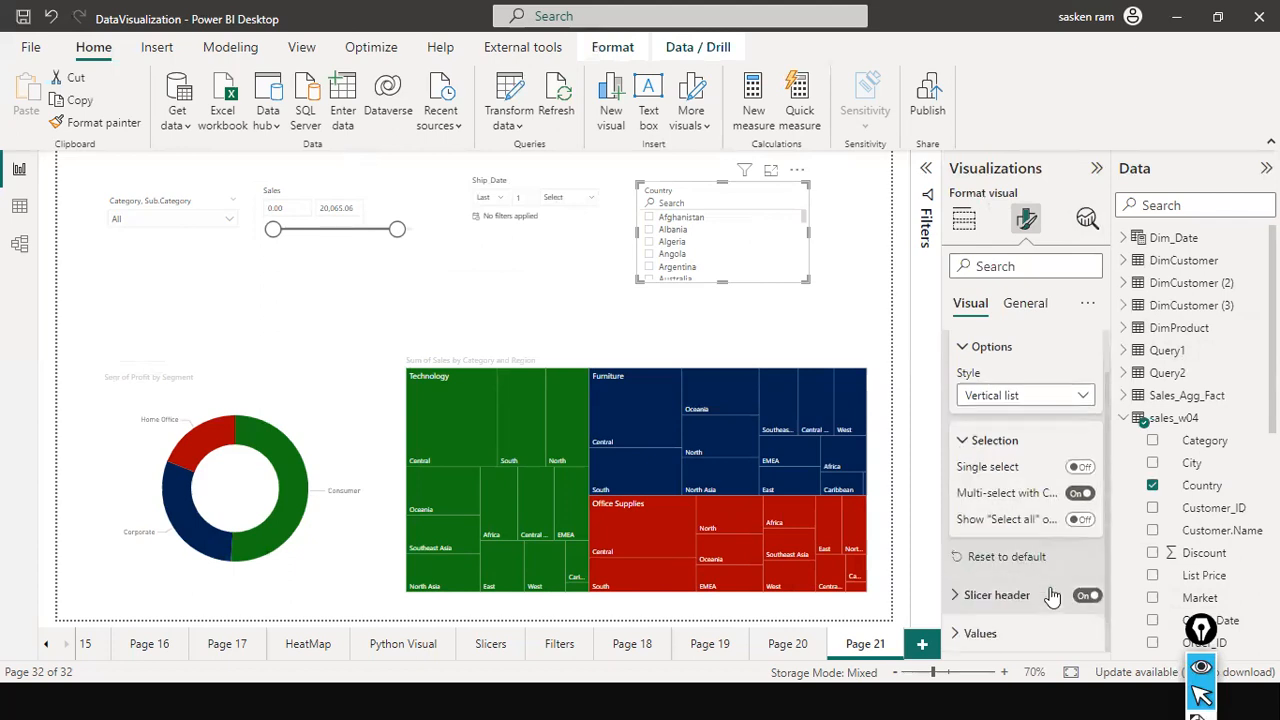
left_click(1080, 467)
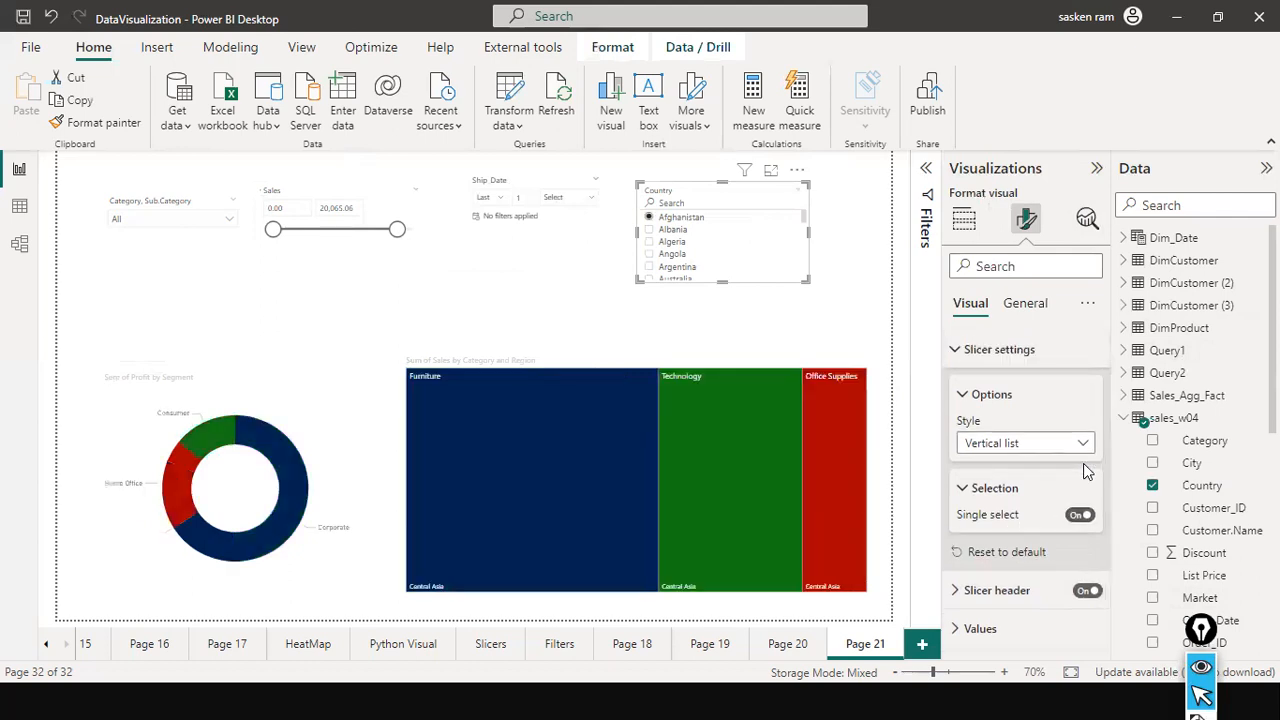
left_click(649, 242)
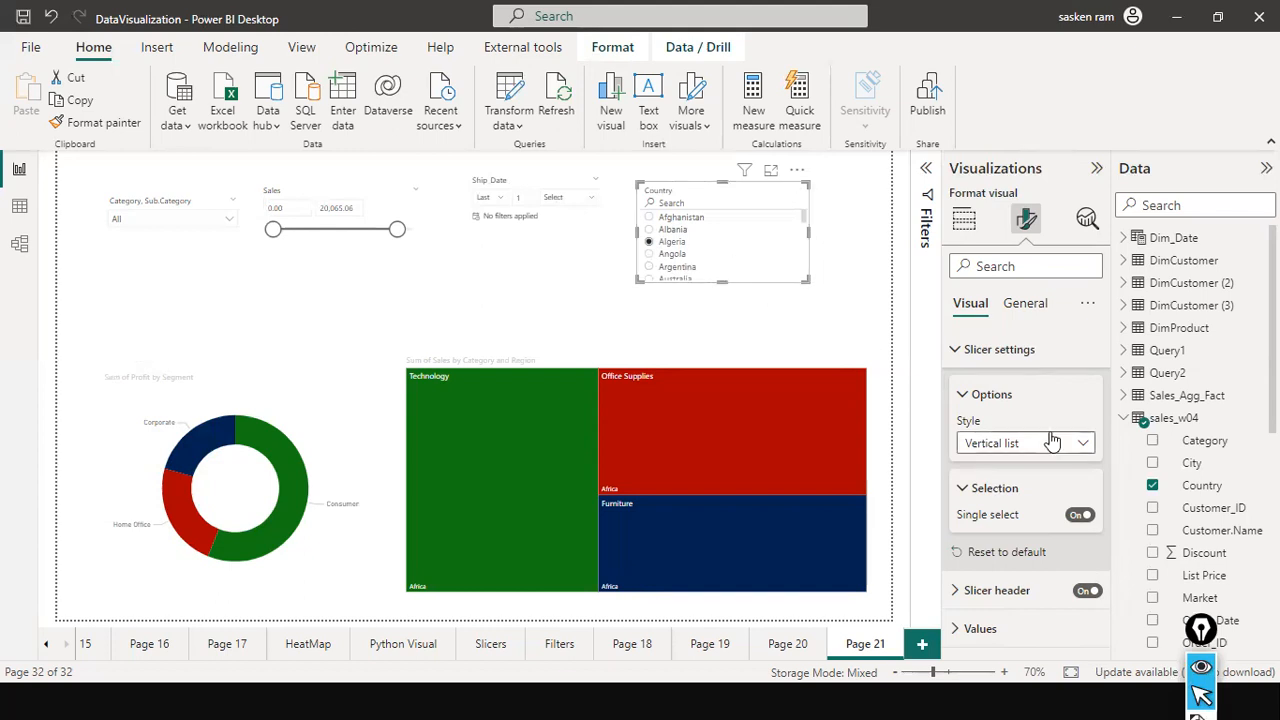
Turn off Single select for the Country slicer, clear its selection and deselect the visual.
left_click(1079, 515)
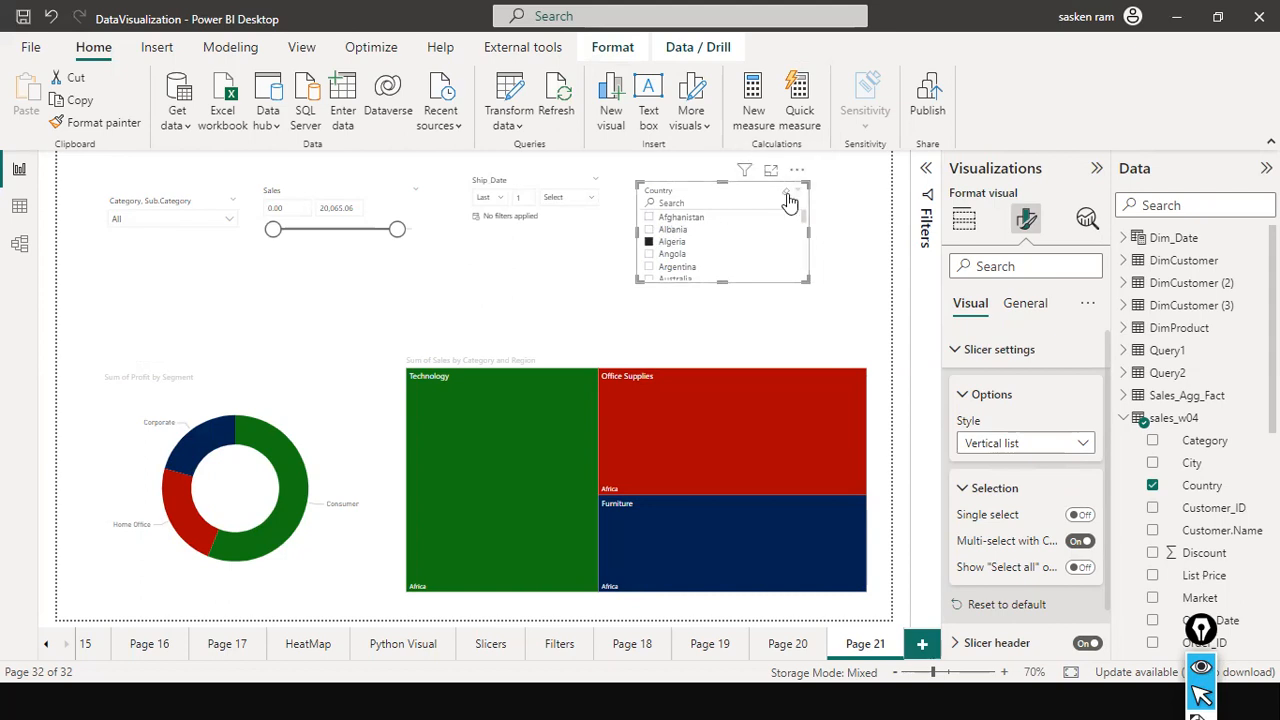
left_click(788, 197)
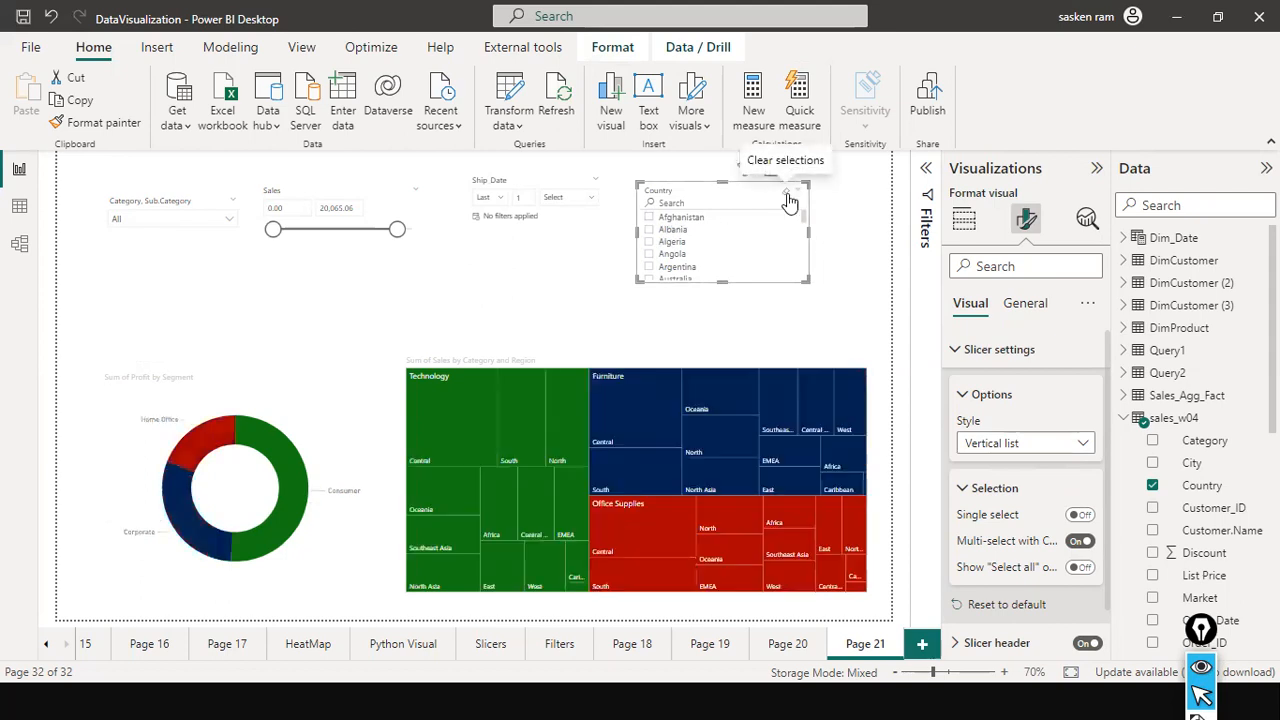
left_click(607, 312)
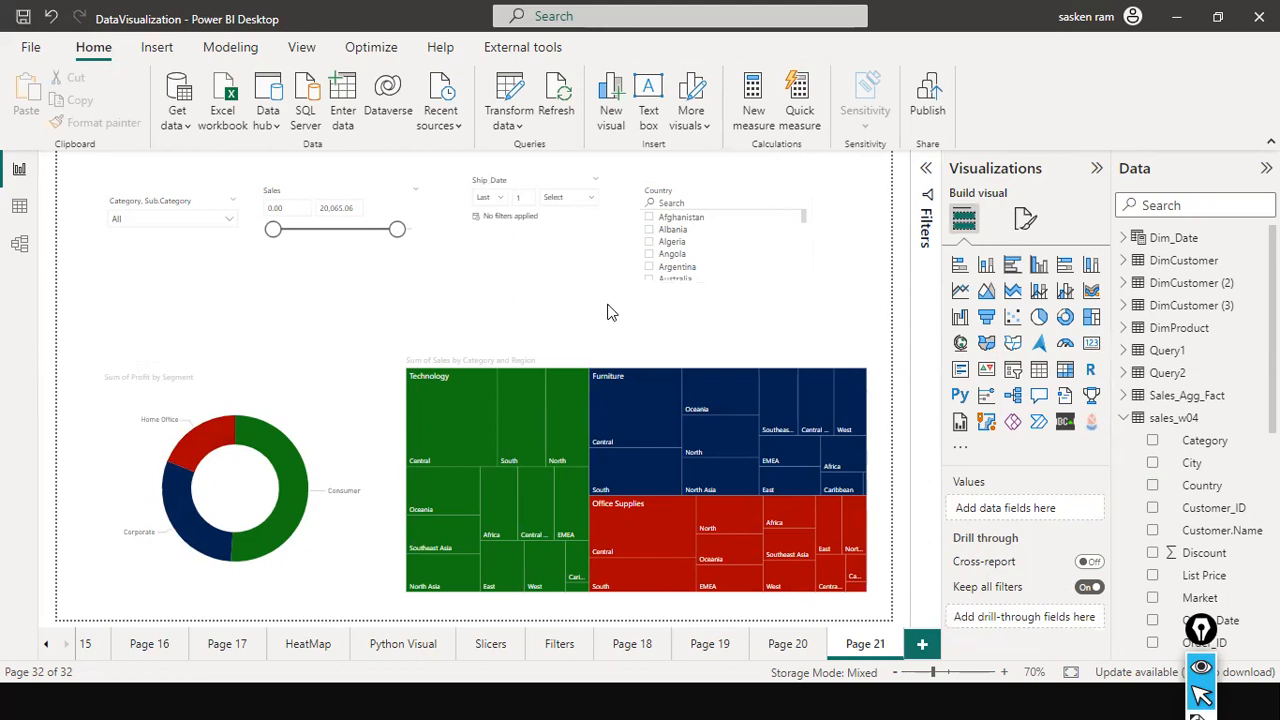